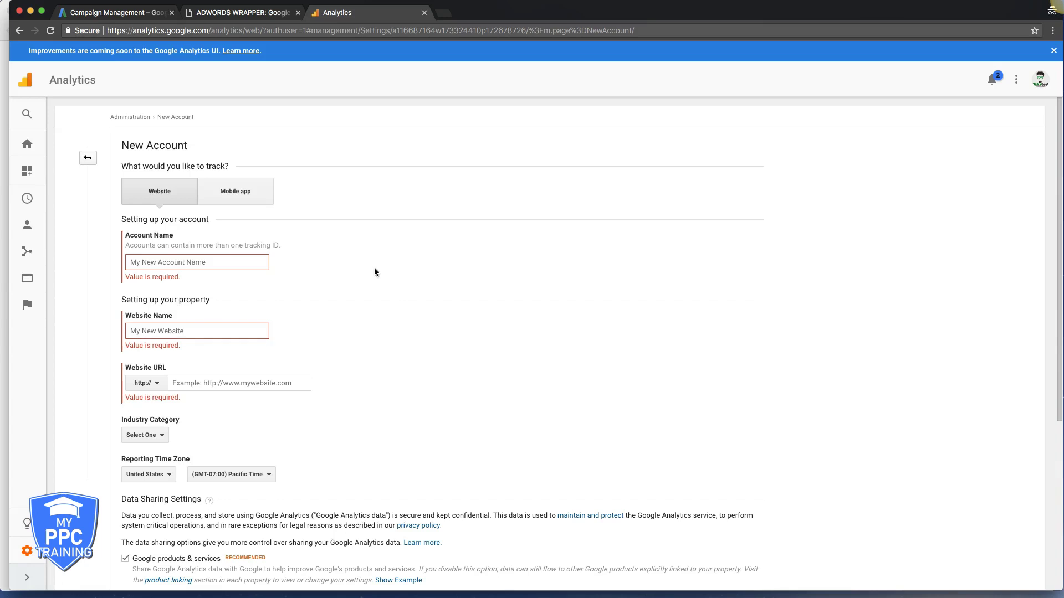
pyautogui.click(202, 263)
pyautogui.write('xyz ')
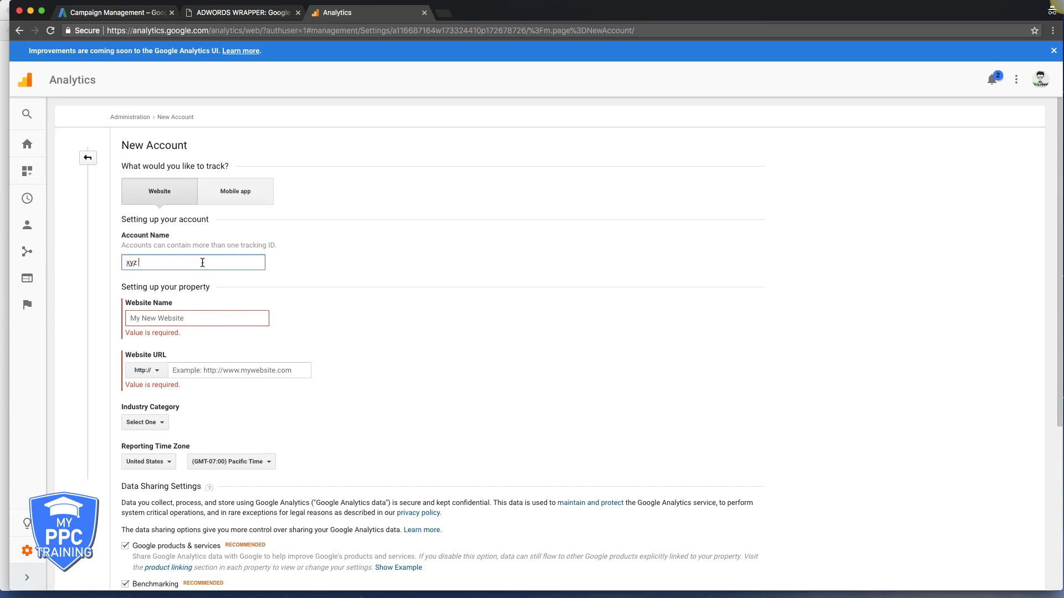
pyautogui.write('roofers')
pyautogui.click(157, 324)
pyautogui.write('xyz')
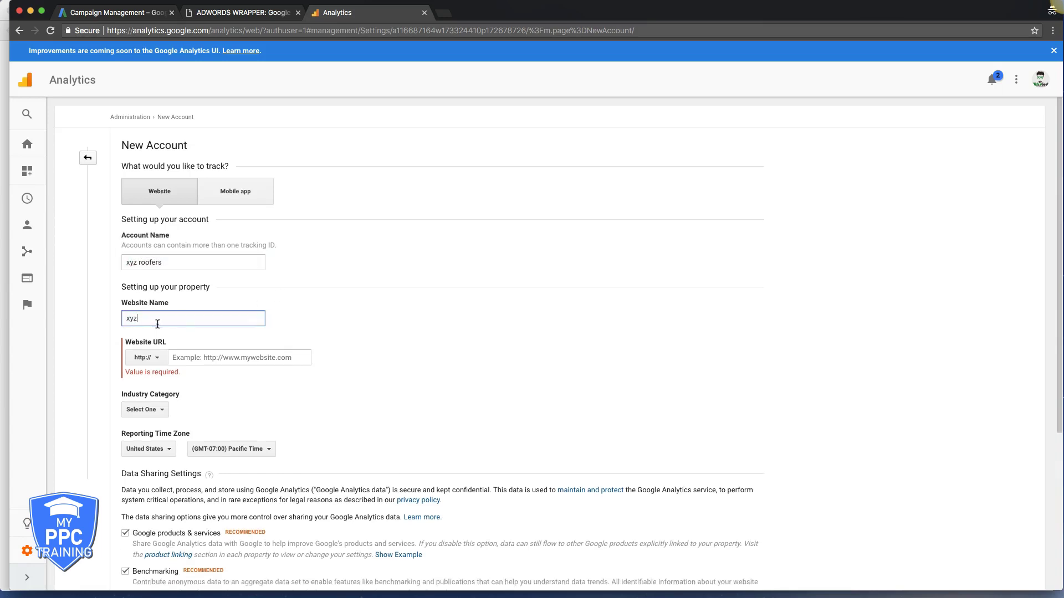
pyautogui.write(' roofers')
pyautogui.click(235, 358)
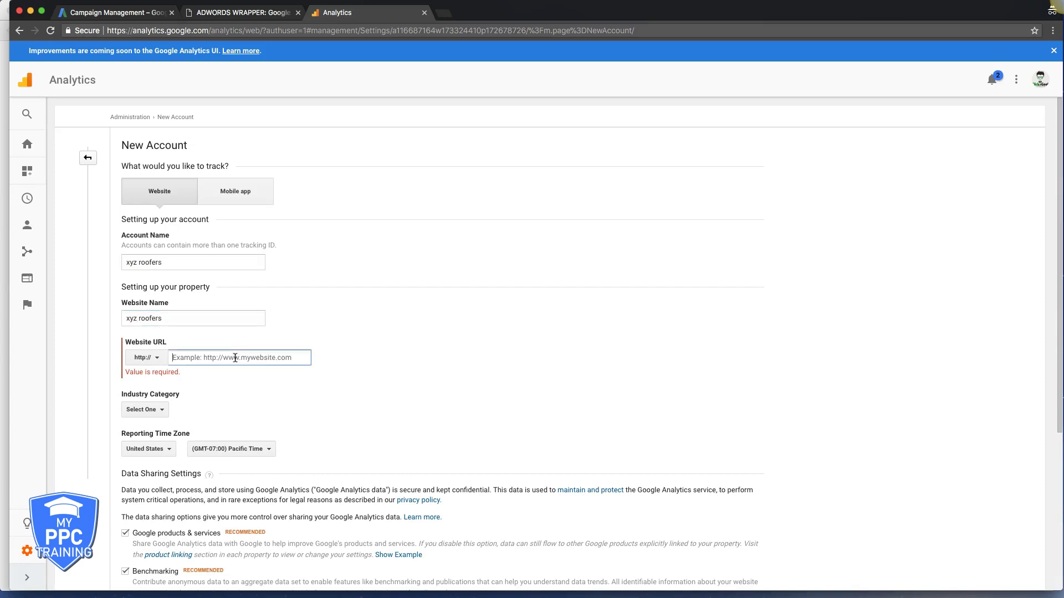
pyautogui.write('http://www.xyzroof.com/')
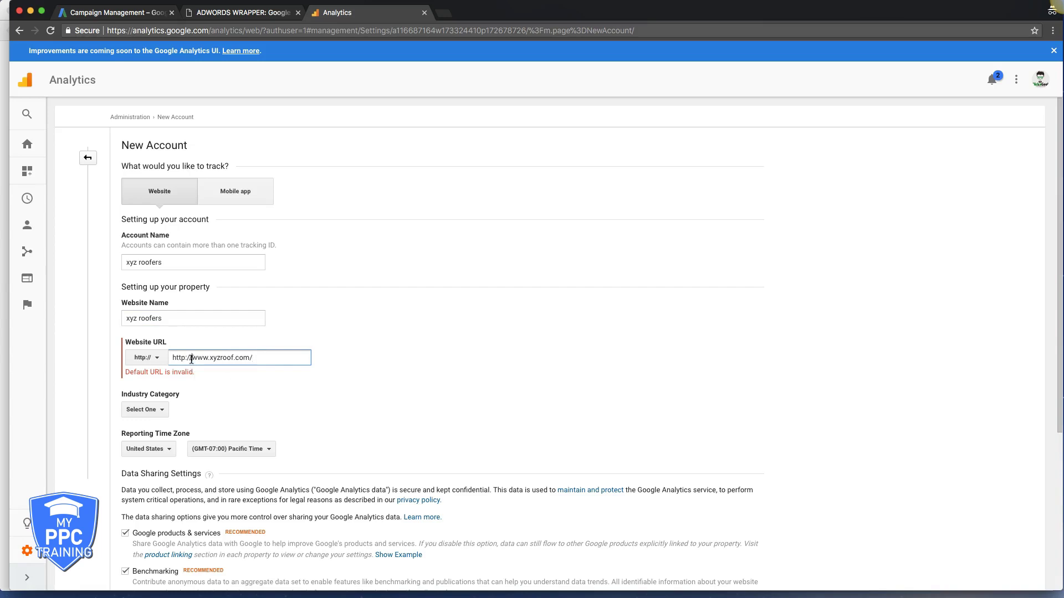
pyautogui.click(192, 359)
pyautogui.press('BackSpace')
pyautogui.press('BackSpace')
pyautogui.press('BackSpace')
pyautogui.press('BackSpace')
pyautogui.press('BackSpace')
pyautogui.press('BackSpace')
pyautogui.press('BackSpace')
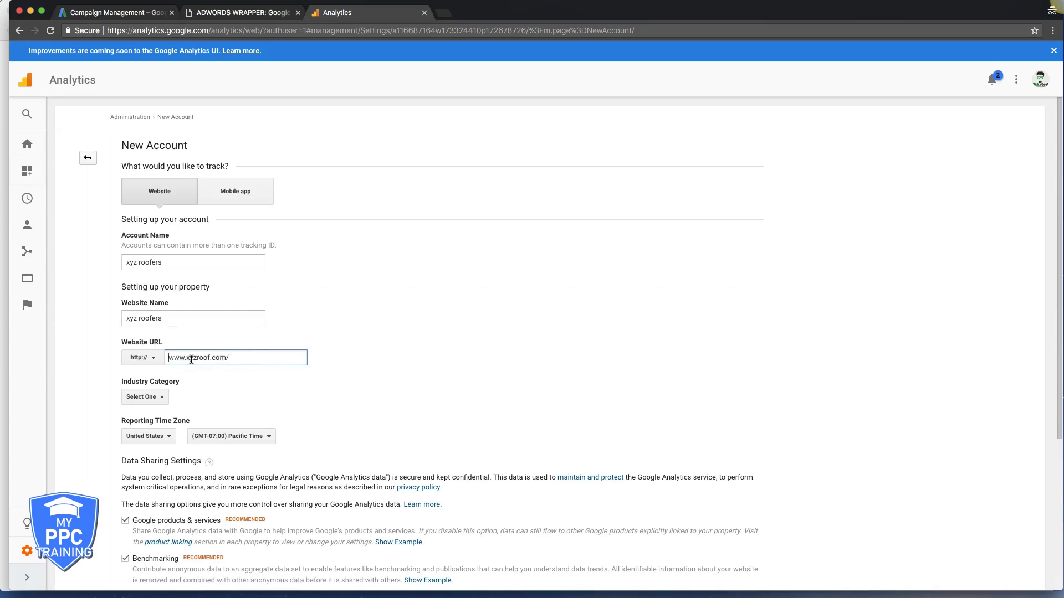
# - Set the industry category to Other and the reporting time zone to Eastern Time
pyautogui.click(141, 396)
pyautogui.scroll(-2, 189, 470)
pyautogui.scroll(-5, 190, 470)
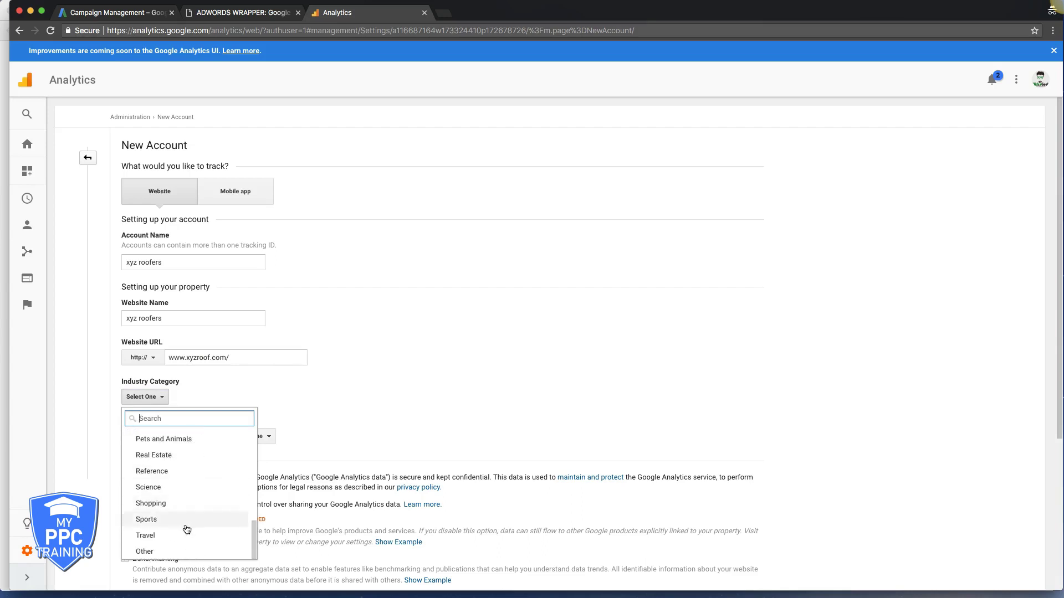
pyautogui.click(172, 554)
pyautogui.click(225, 436)
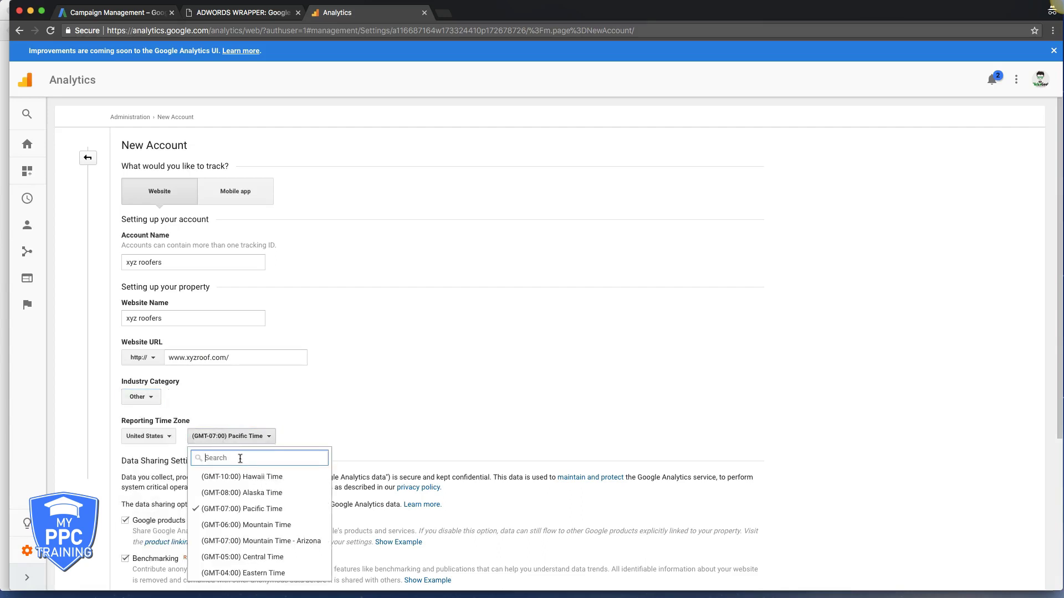
pyautogui.click(249, 573)
pyautogui.scroll(-3, 368, 395)
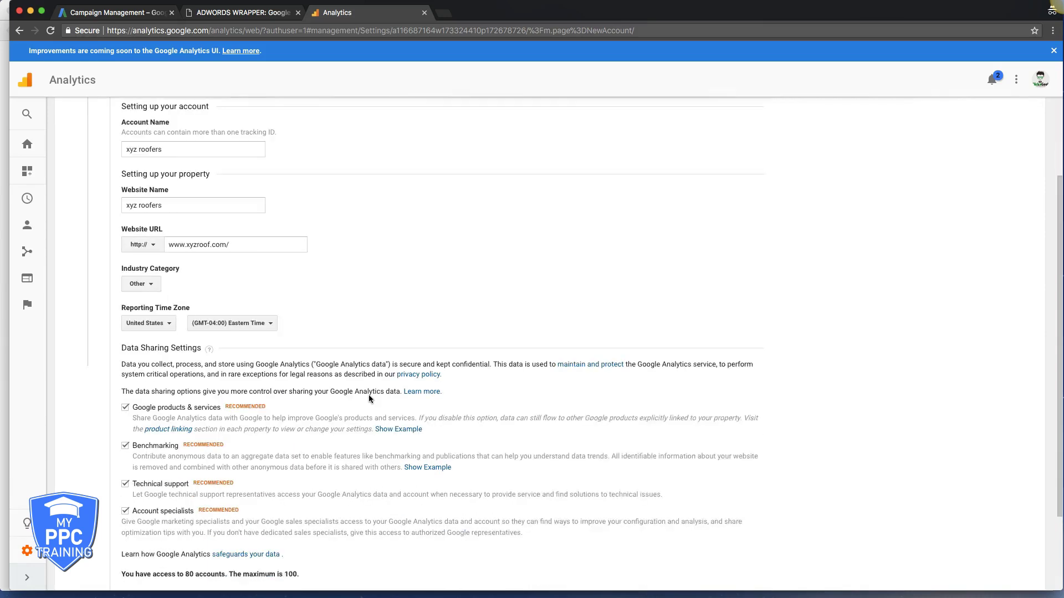
pyautogui.scroll(-2, 329, 350)
pyautogui.rightClick(359, 345)
pyautogui.click(330, 316)
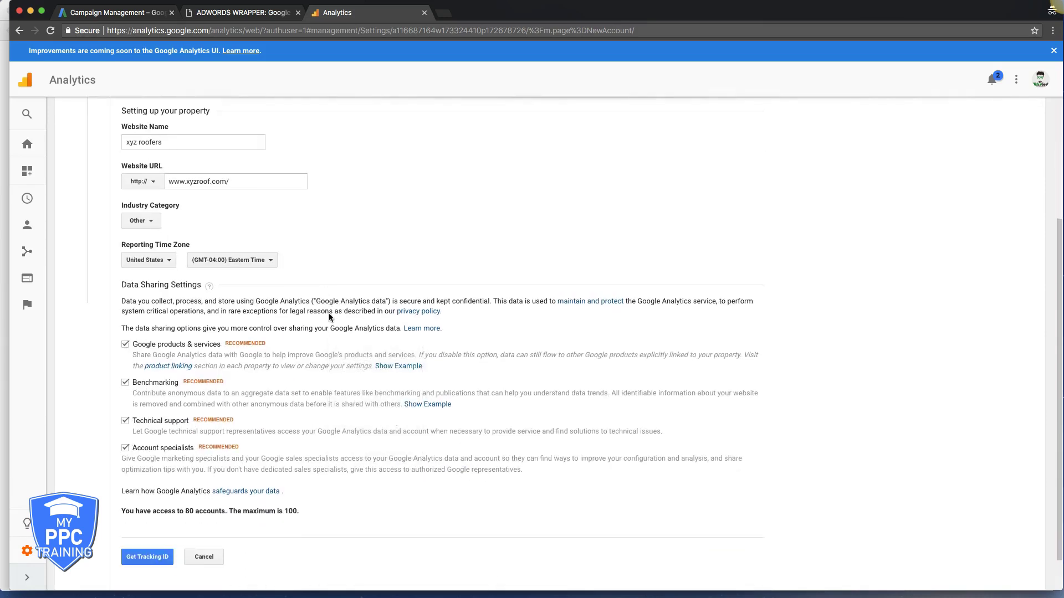
pyautogui.scroll(-1, 310, 367)
# - Accept the terms of service and Data Processing Terms, then select the issued tracking ID
pyautogui.click(146, 539)
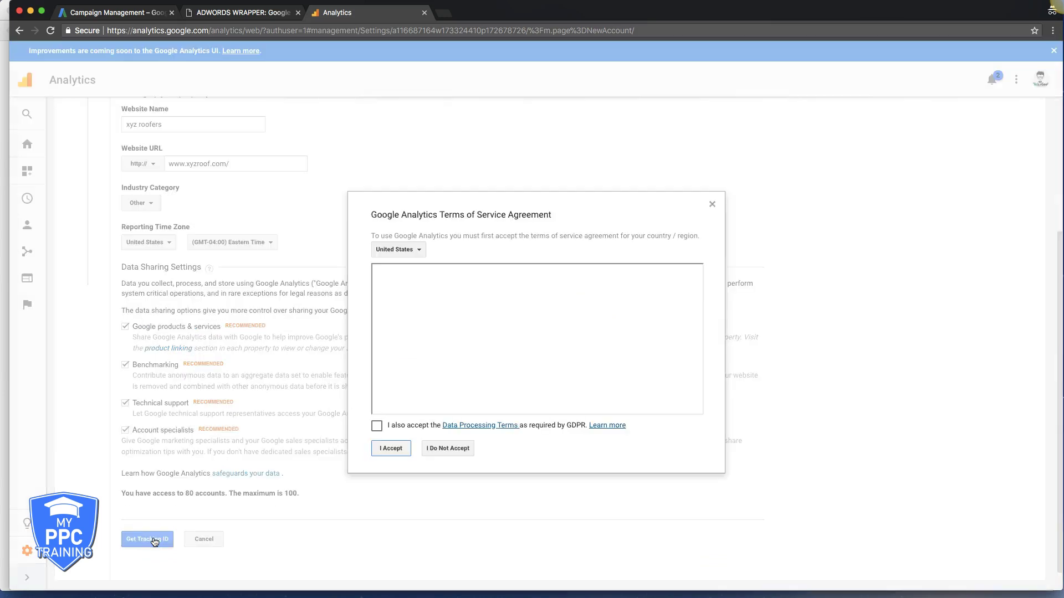
pyautogui.click(376, 425)
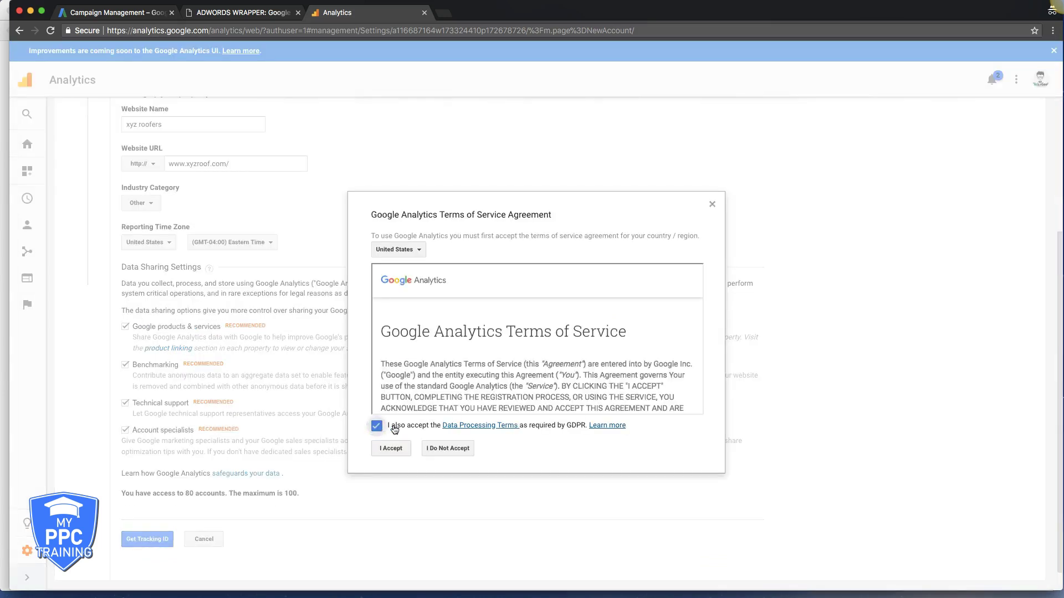
pyautogui.click(391, 448)
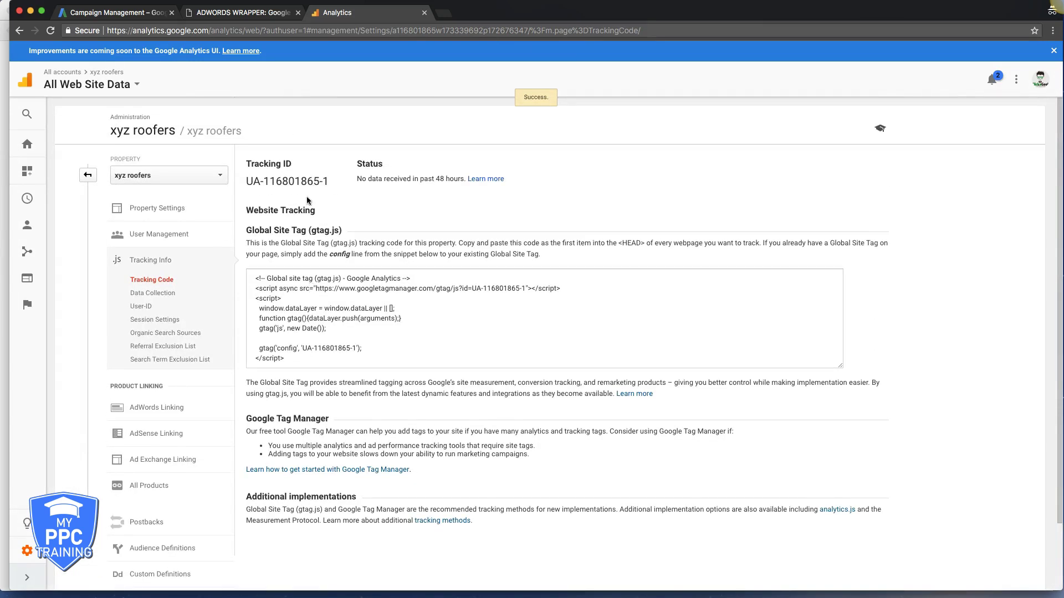
pyautogui.moveTo(333, 182); pyautogui.dragTo(247, 183)
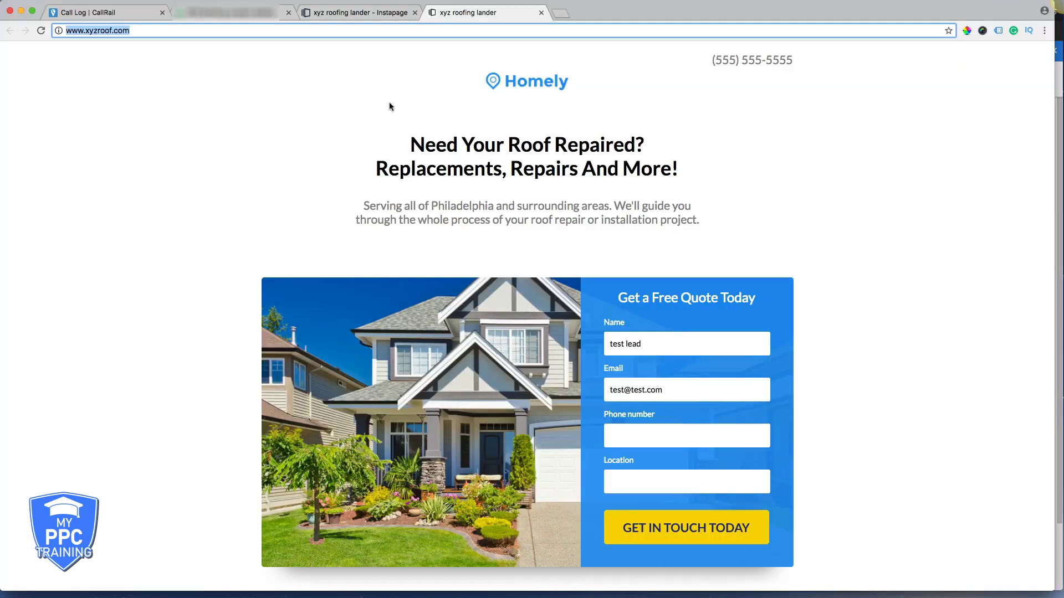
pyautogui.click(341, 174)
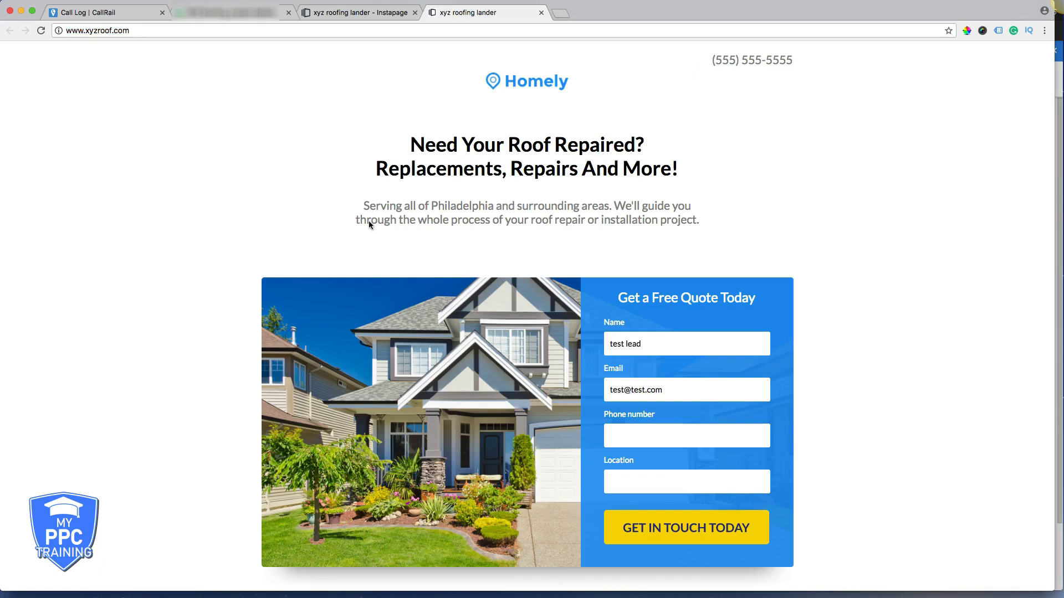
pyautogui.scroll(-9, 527, 277)
pyautogui.scroll(-15, 528, 278)
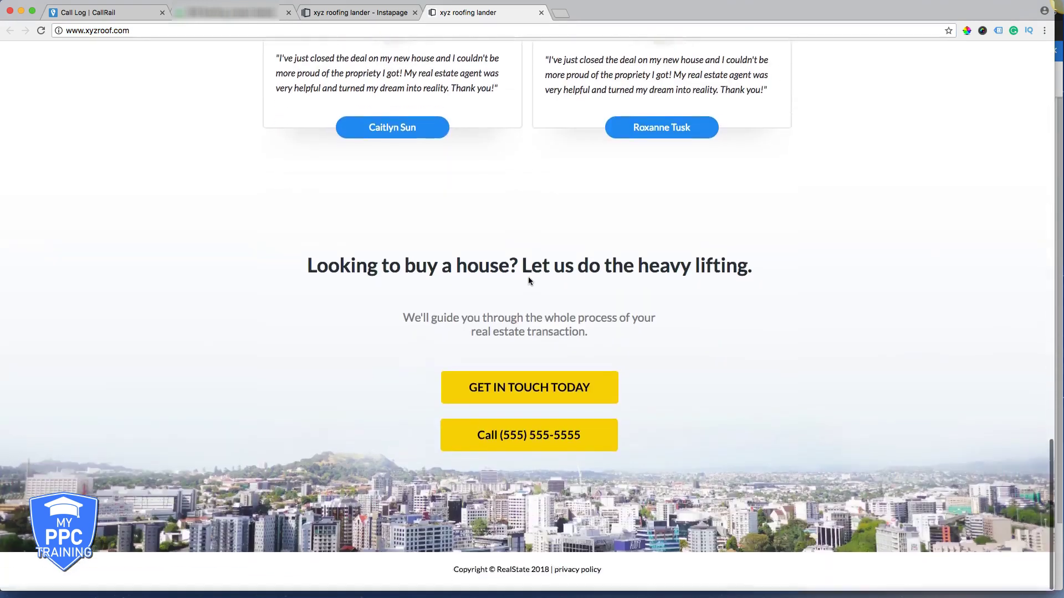
pyautogui.scroll(20, 529, 280)
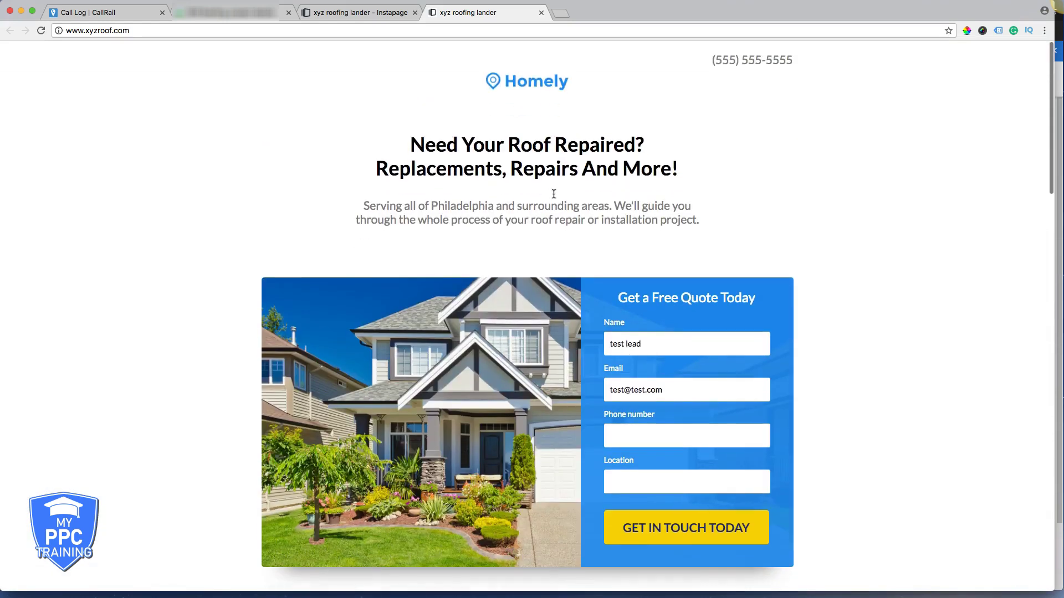
pyautogui.click(349, 13)
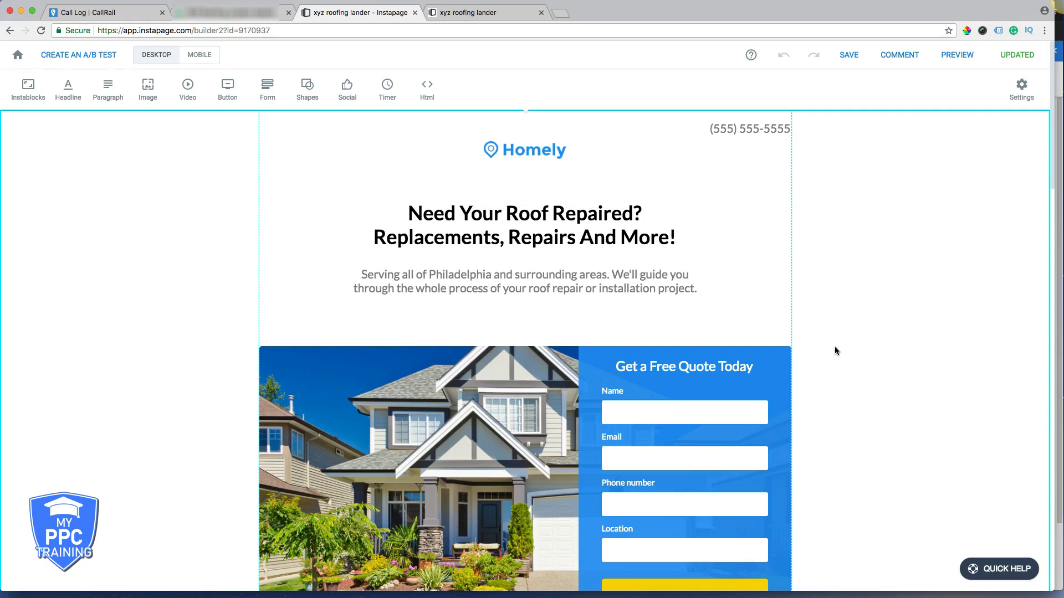
# - Paste the tracking ID into the page's Google Analytics integration, save it, and republish the lander
pyautogui.scroll(-3, 836, 351)
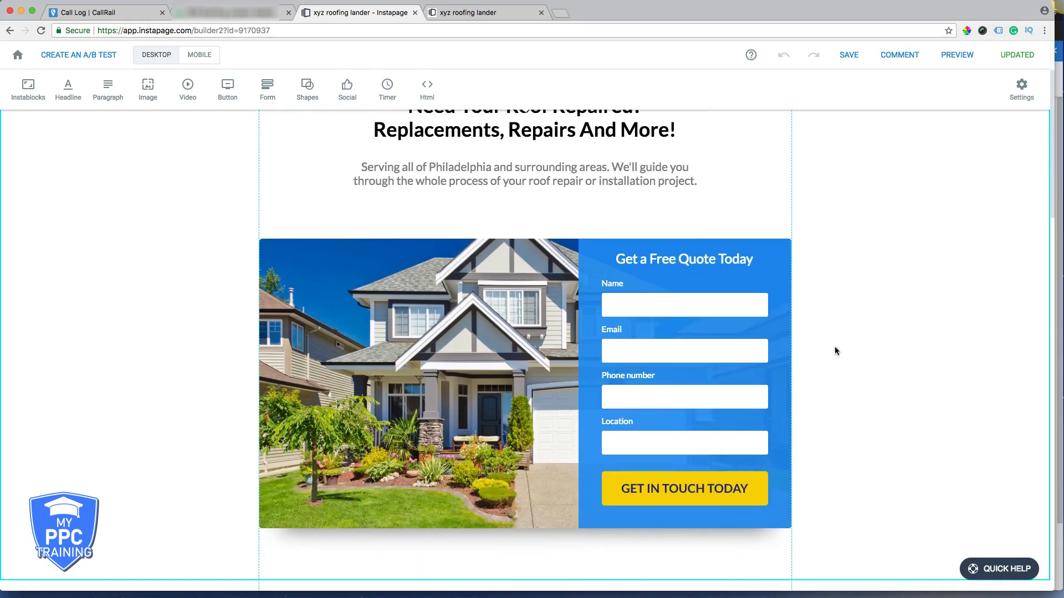
pyautogui.scroll(3, 835, 350)
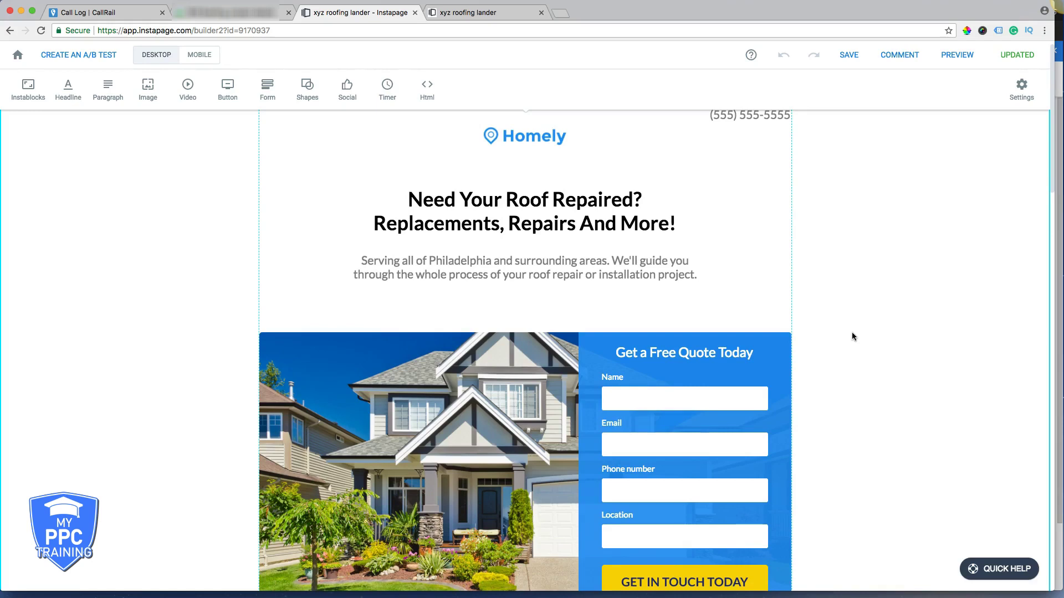
pyautogui.scroll(1, 854, 289)
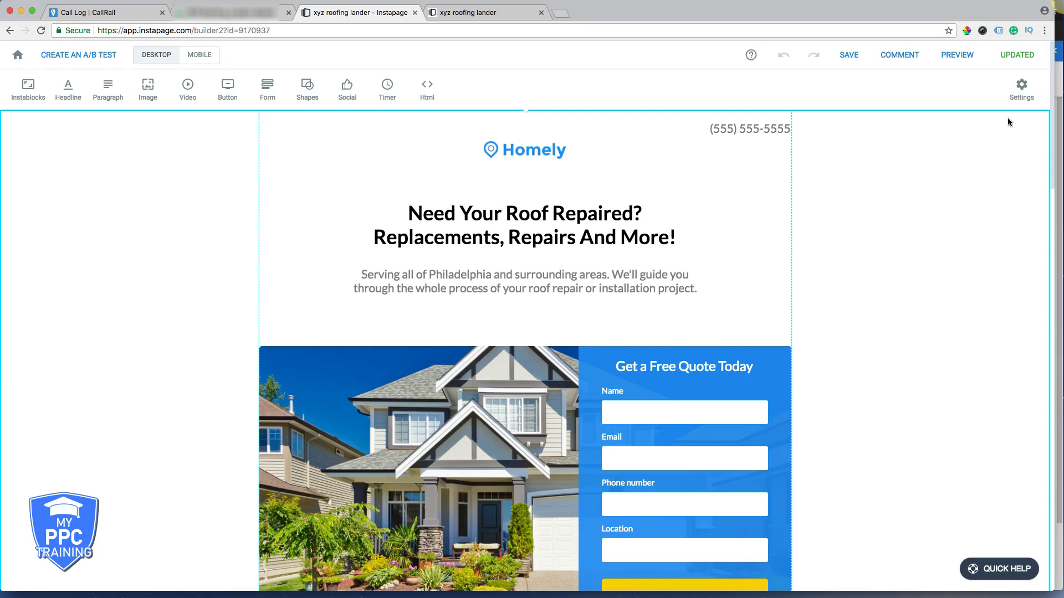
pyautogui.click(1021, 89)
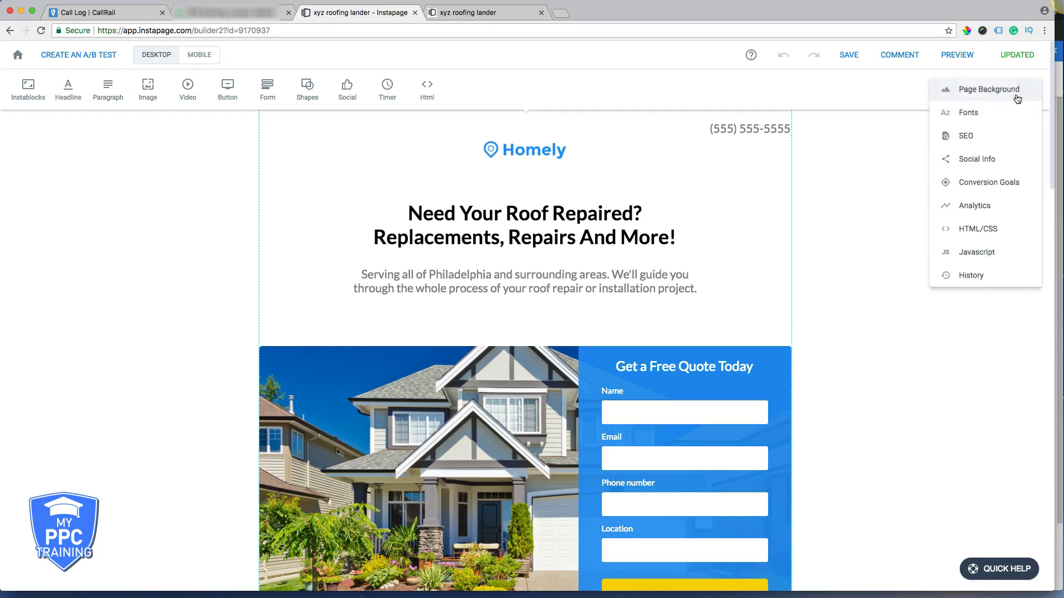
pyautogui.click(975, 207)
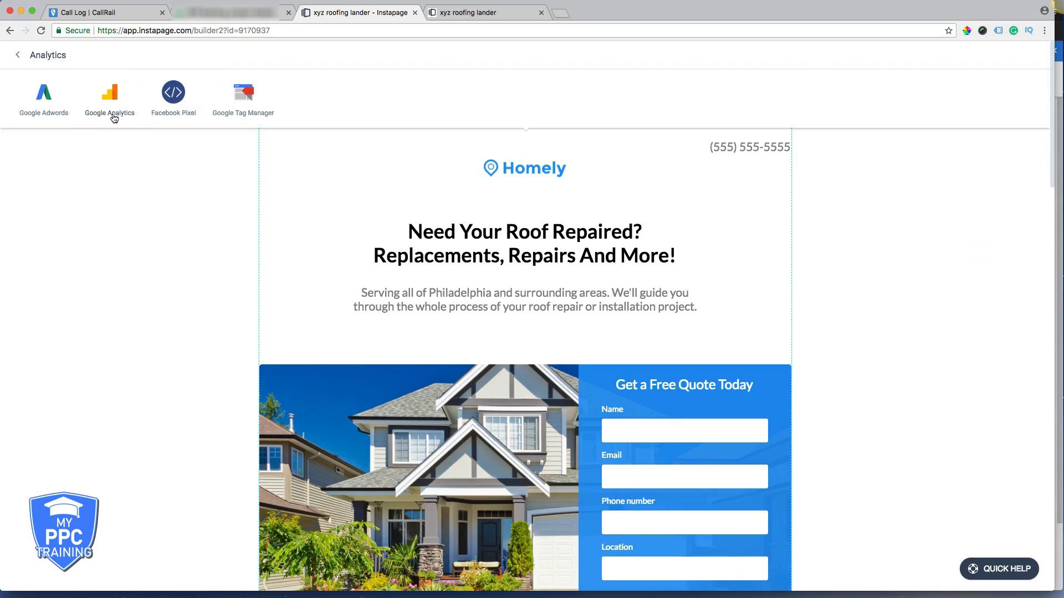
pyautogui.click(111, 110)
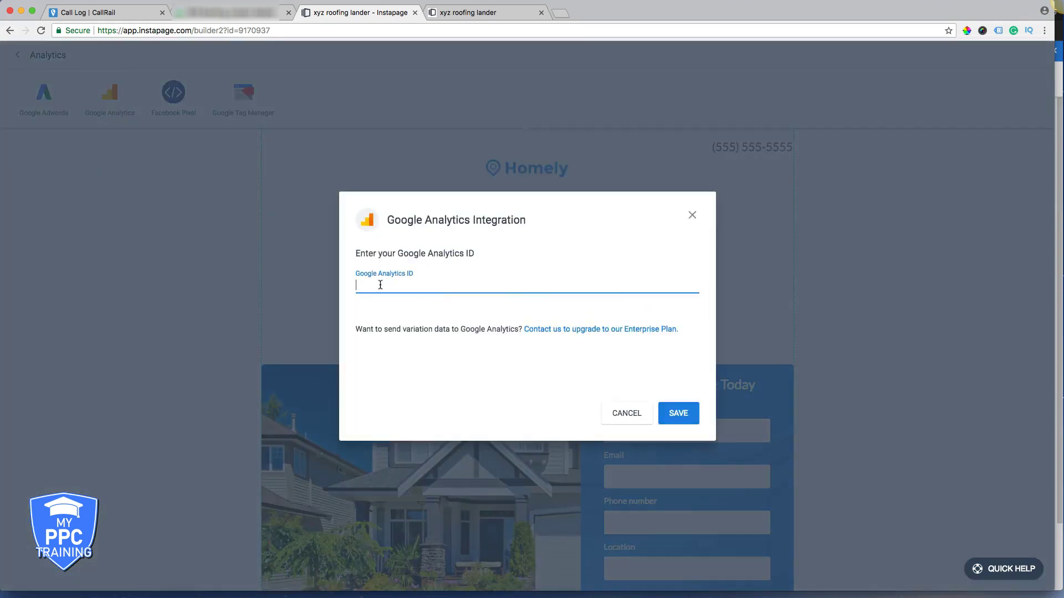
pyautogui.press('super+v')
pyautogui.click(682, 417)
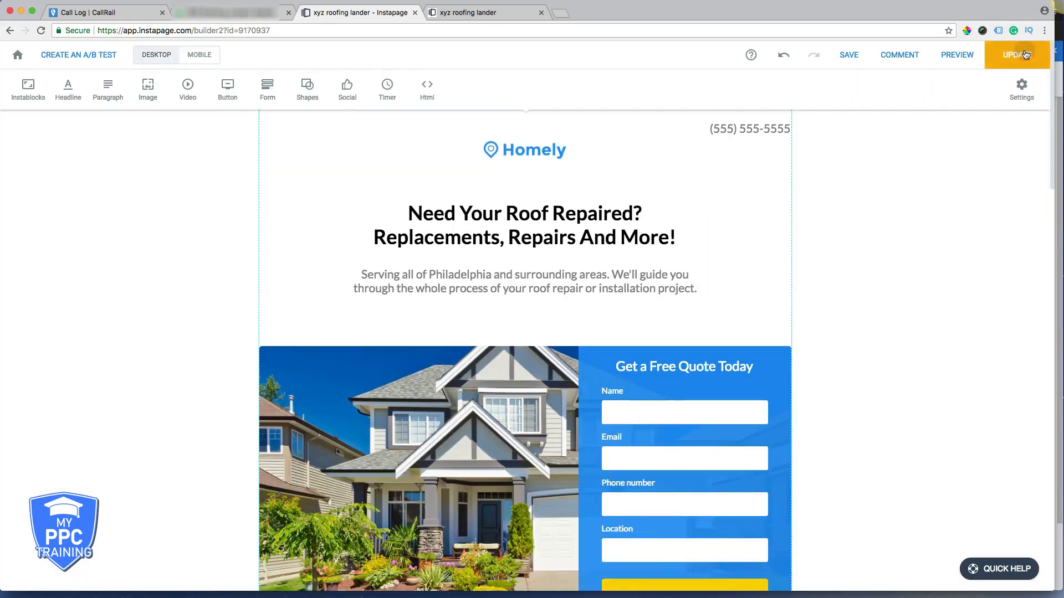
pyautogui.click(995, 59)
pyautogui.click(614, 345)
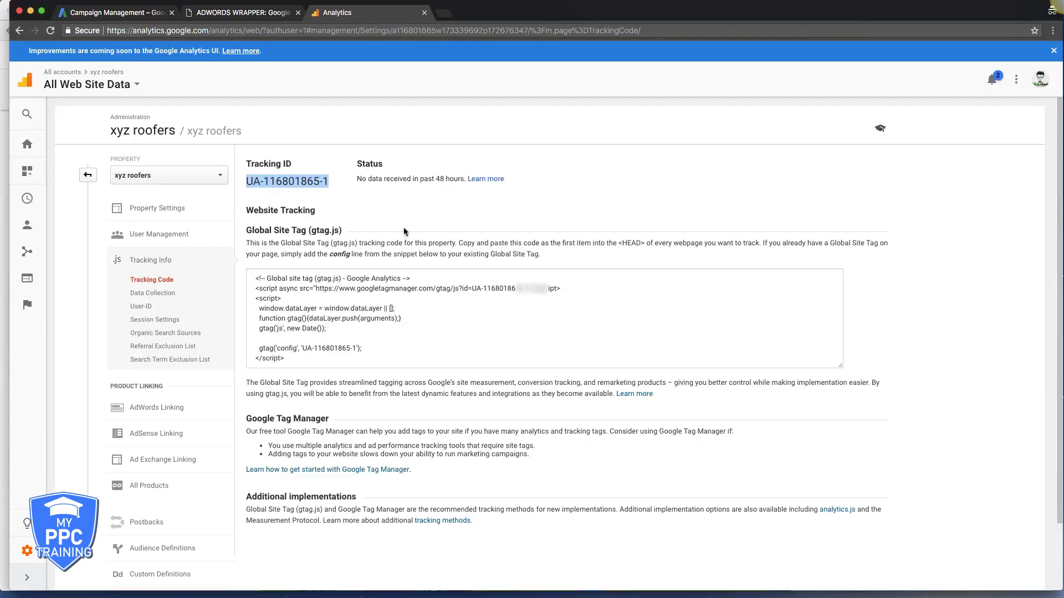
# - From Admin, open Goals for All Web Site Data and begin a new custom goal
pyautogui.click(335, 216)
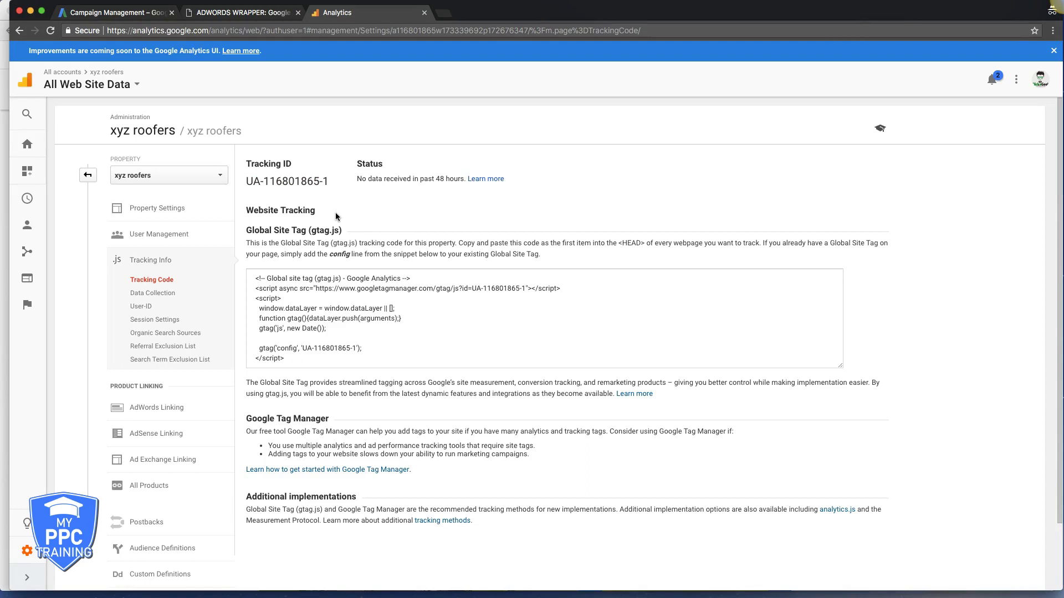
pyautogui.click(88, 176)
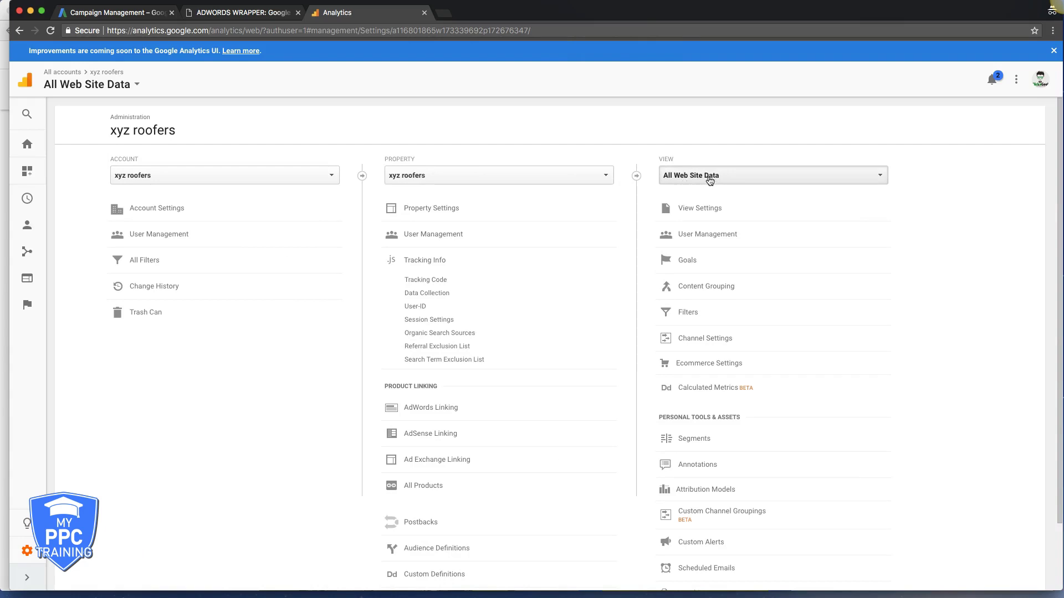
pyautogui.click(711, 264)
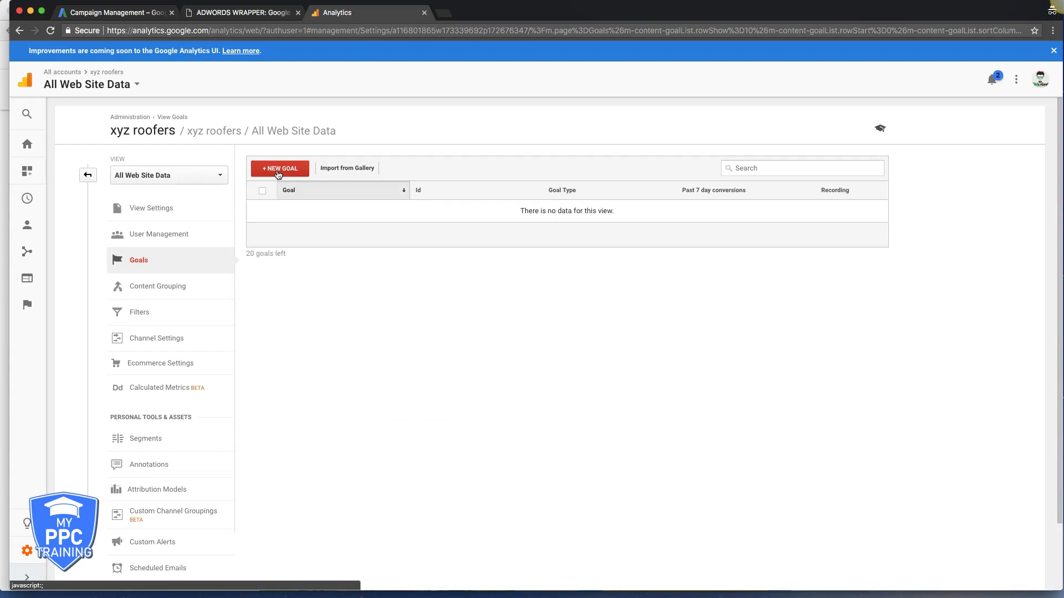
pyautogui.click(278, 173)
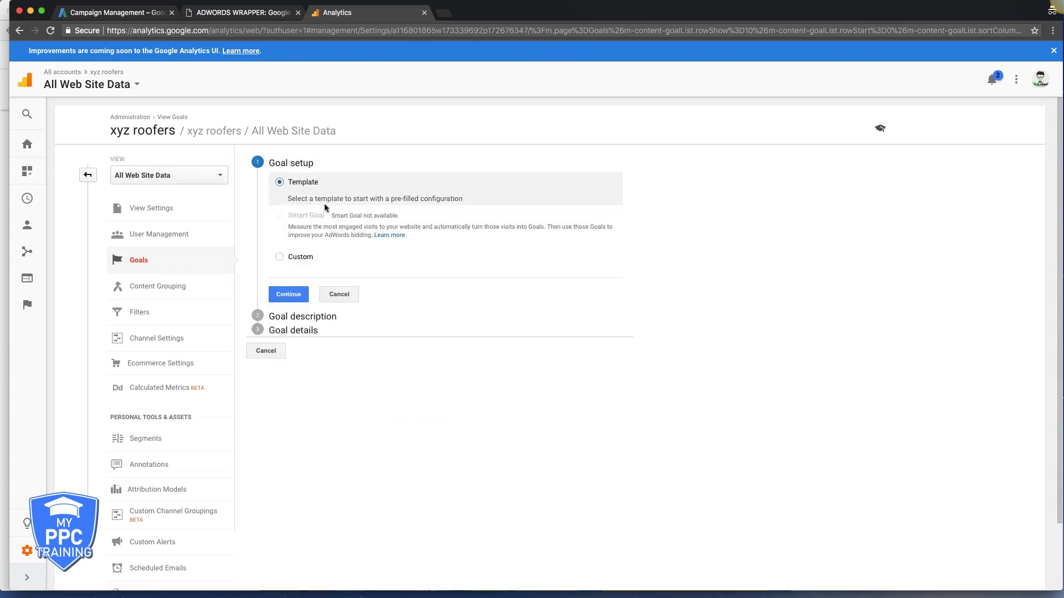
pyautogui.click(280, 258)
# - Save Event goal '[adwords] phone calls' with the condition Category equals 'phone'
pyautogui.click(289, 292)
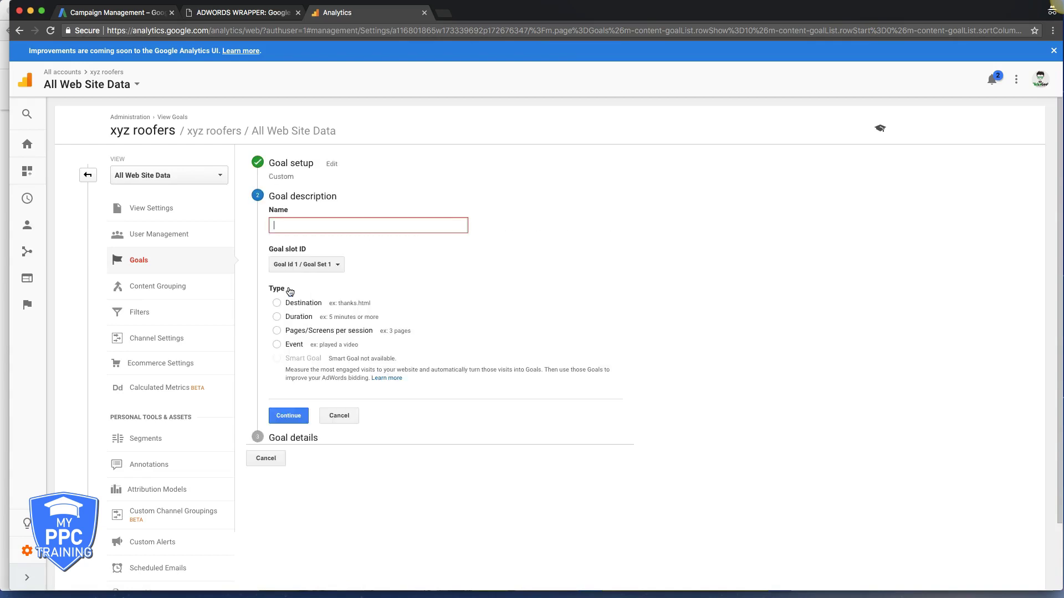
pyautogui.write('[adwords] phone calls')
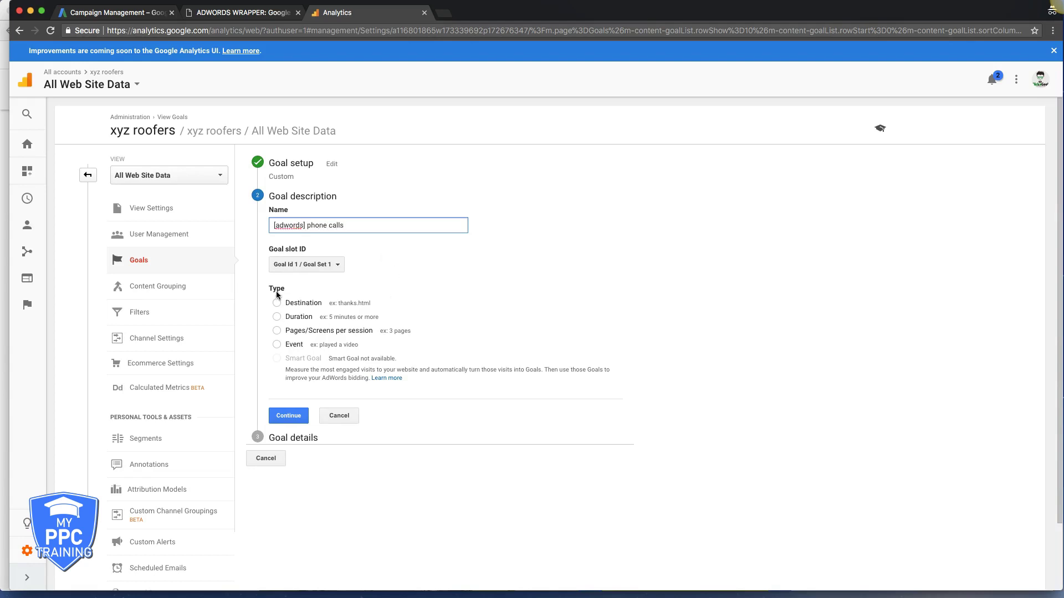
pyautogui.click(276, 345)
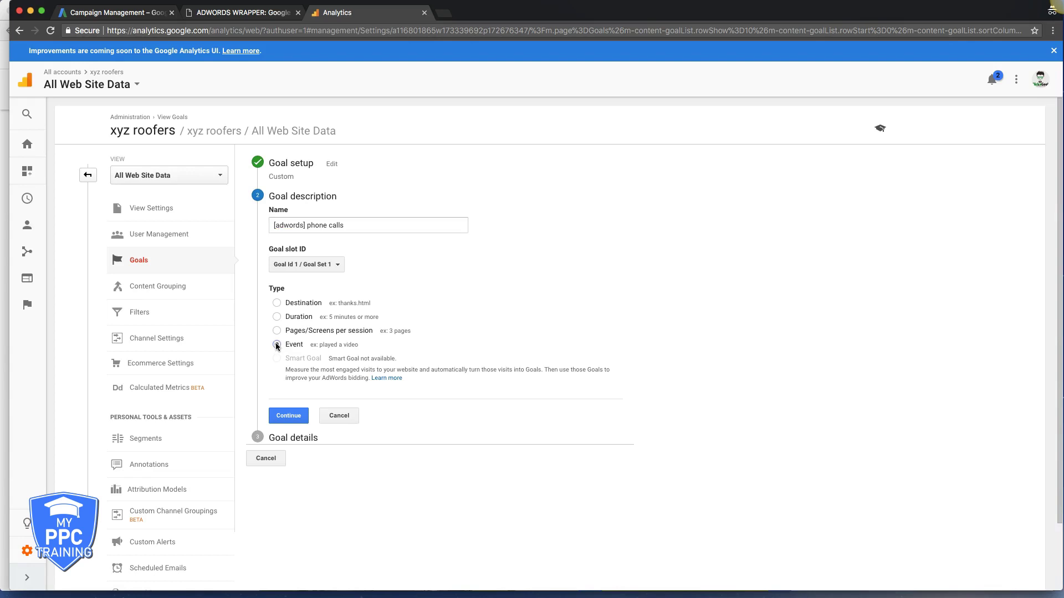
pyautogui.click(288, 416)
pyautogui.click(378, 295)
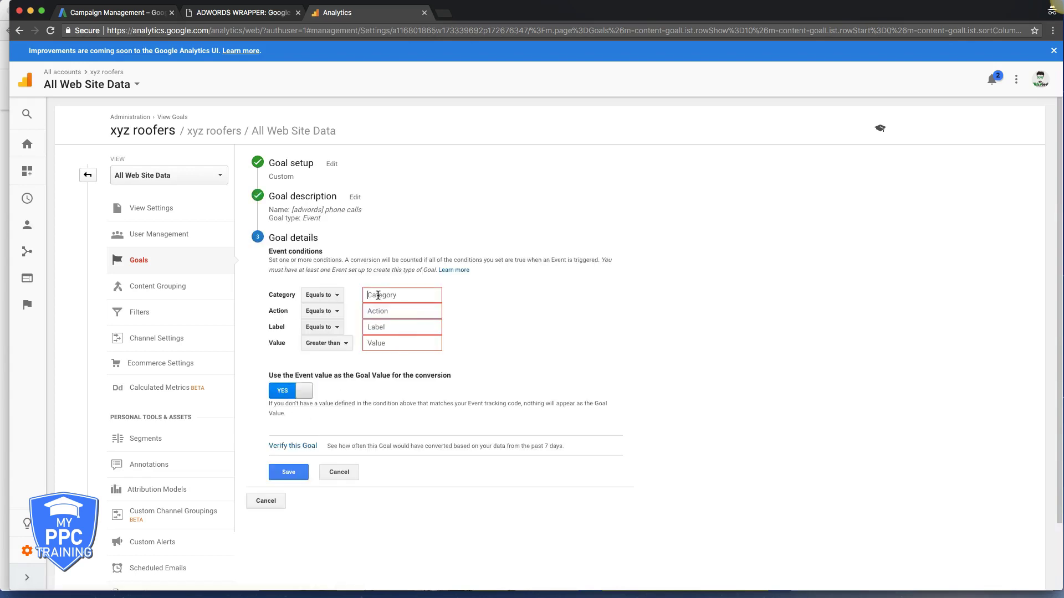
pyautogui.write('phone')
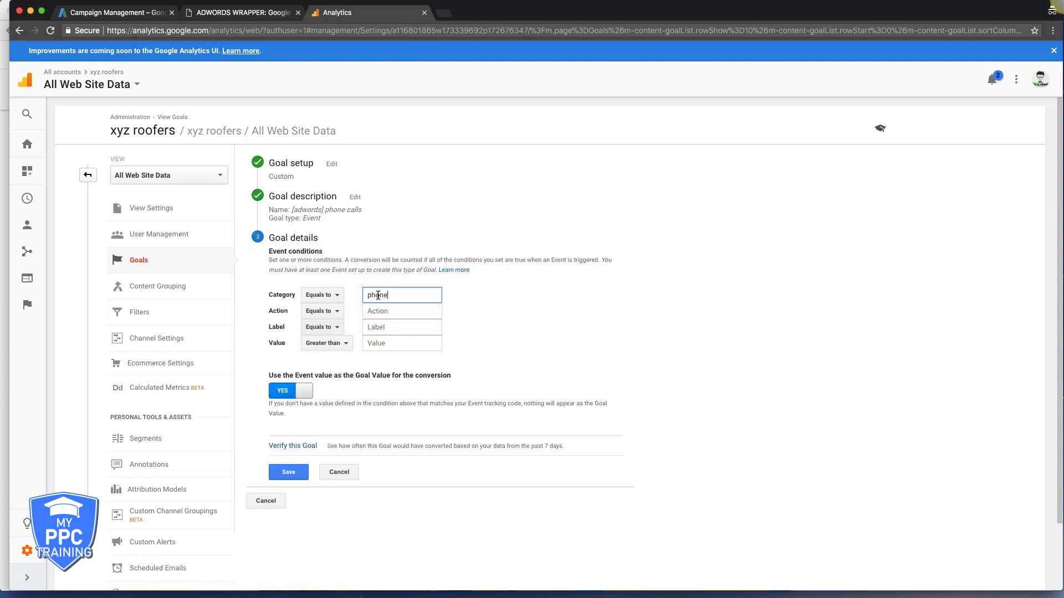
pyautogui.click(288, 472)
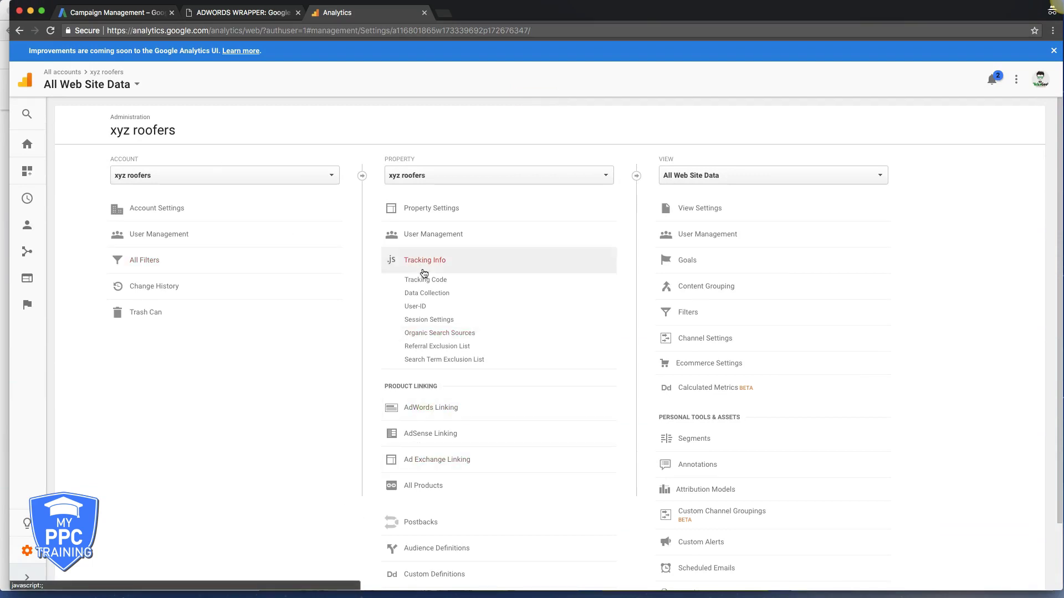
pyautogui.click(420, 409)
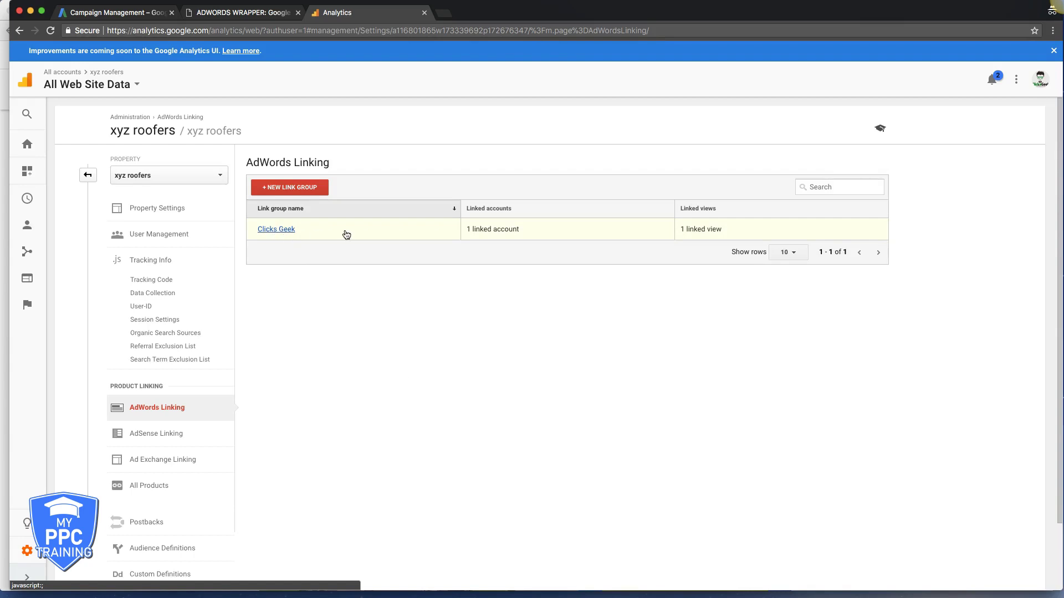
pyautogui.click(88, 175)
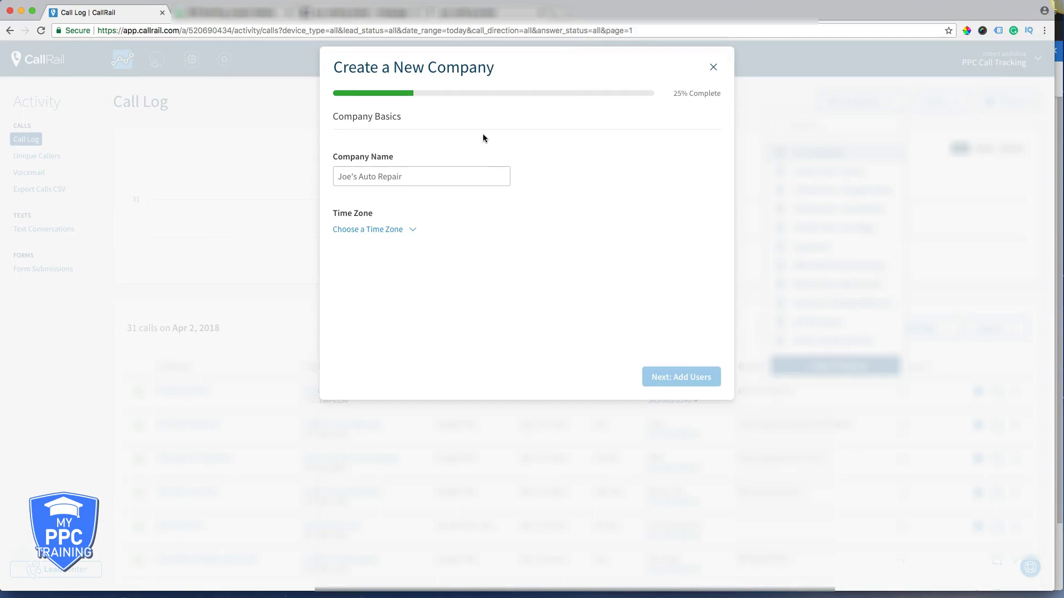
# - Create the CallRail company 'xyz roofers' with Eastern Time as its time zone
pyautogui.click(378, 183)
pyautogui.write('xy')
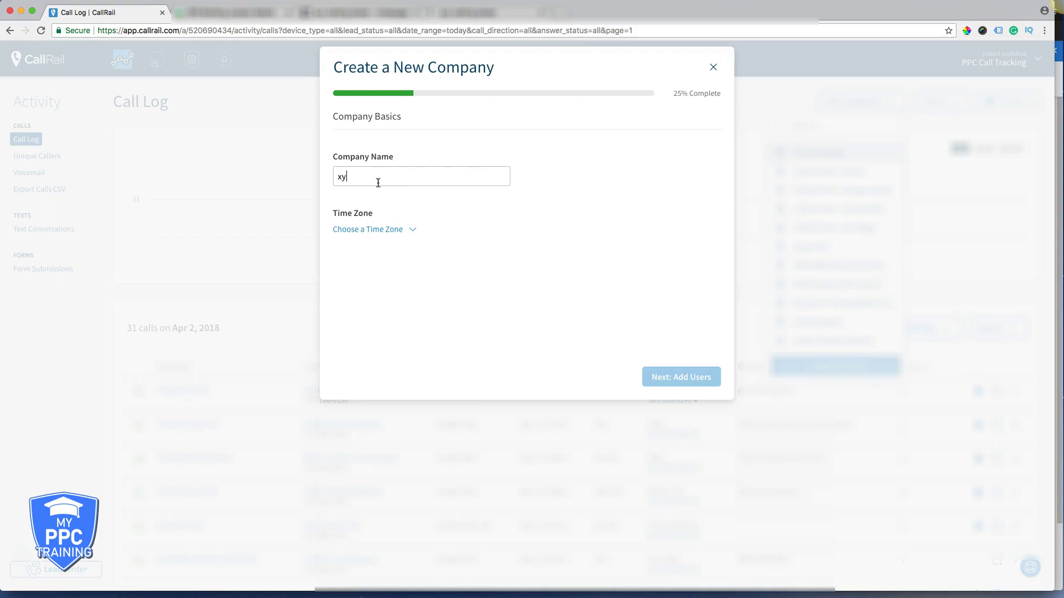
pyautogui.write('z roofers')
pyautogui.click(377, 230)
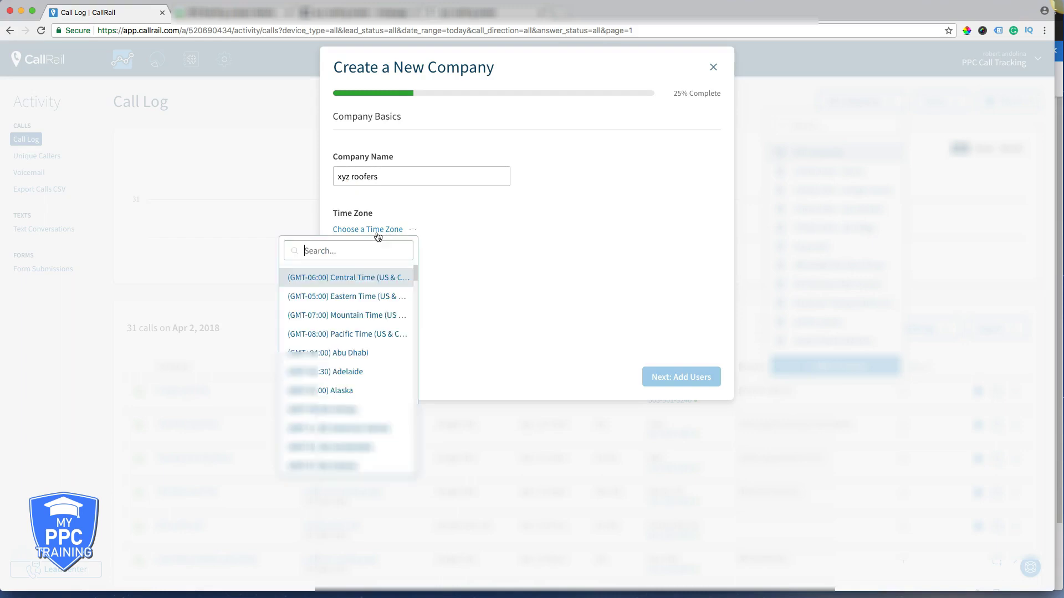
pyautogui.click(364, 298)
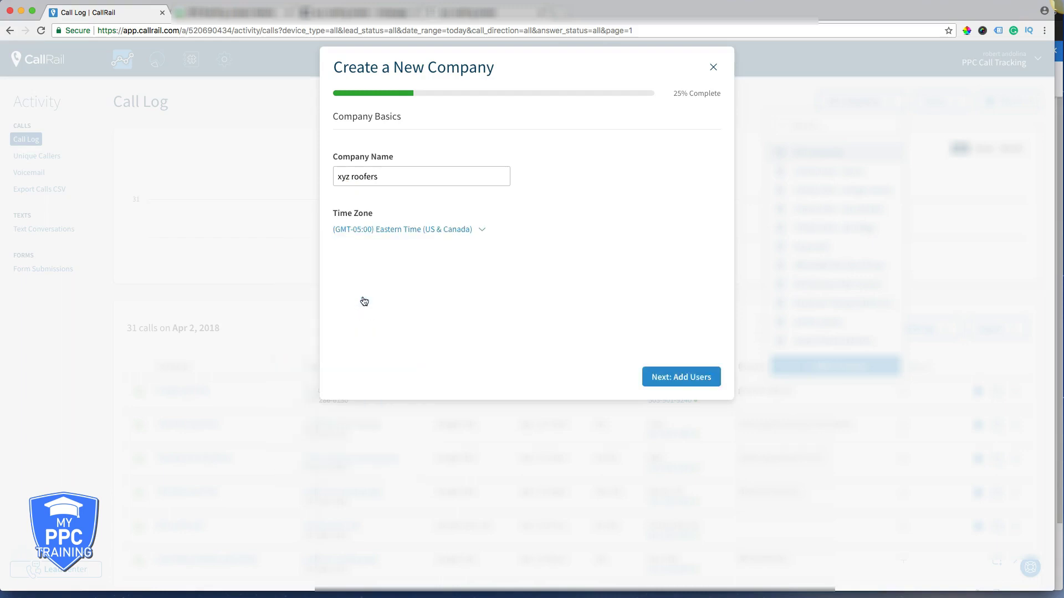
pyautogui.click(674, 381)
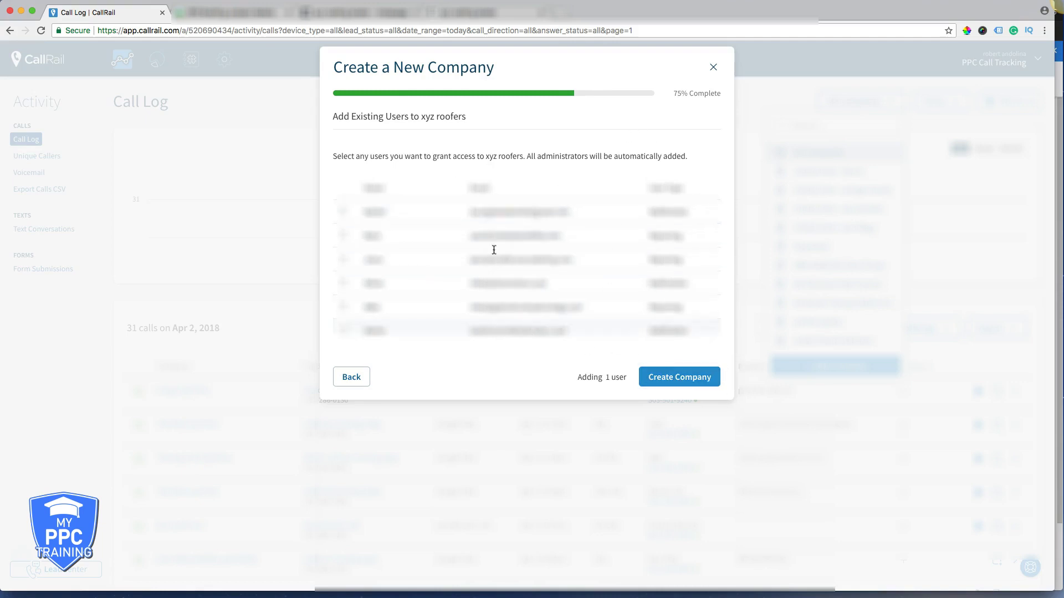
pyautogui.click(684, 381)
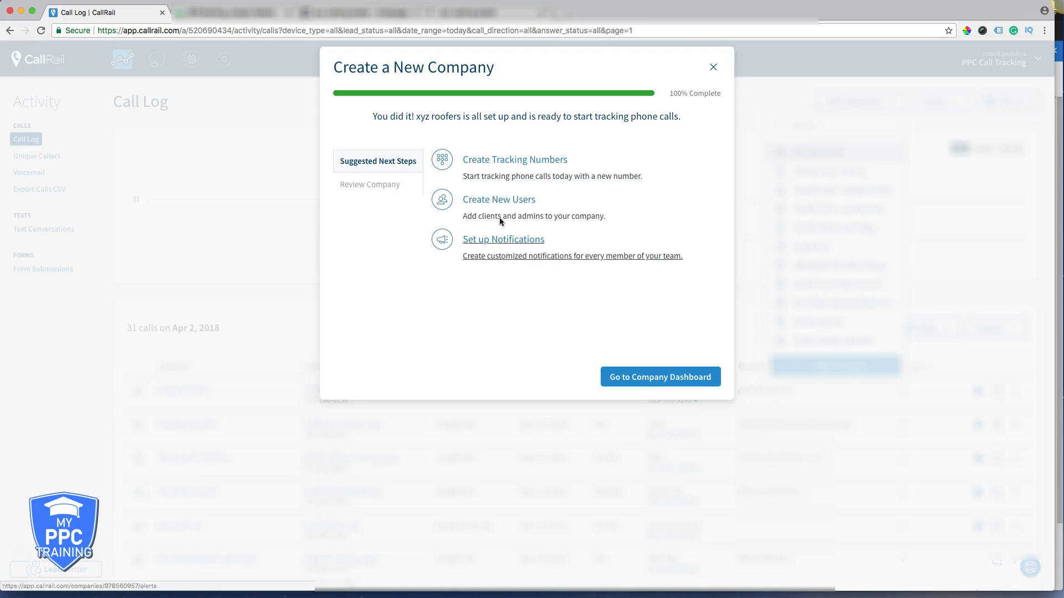
pyautogui.click(489, 163)
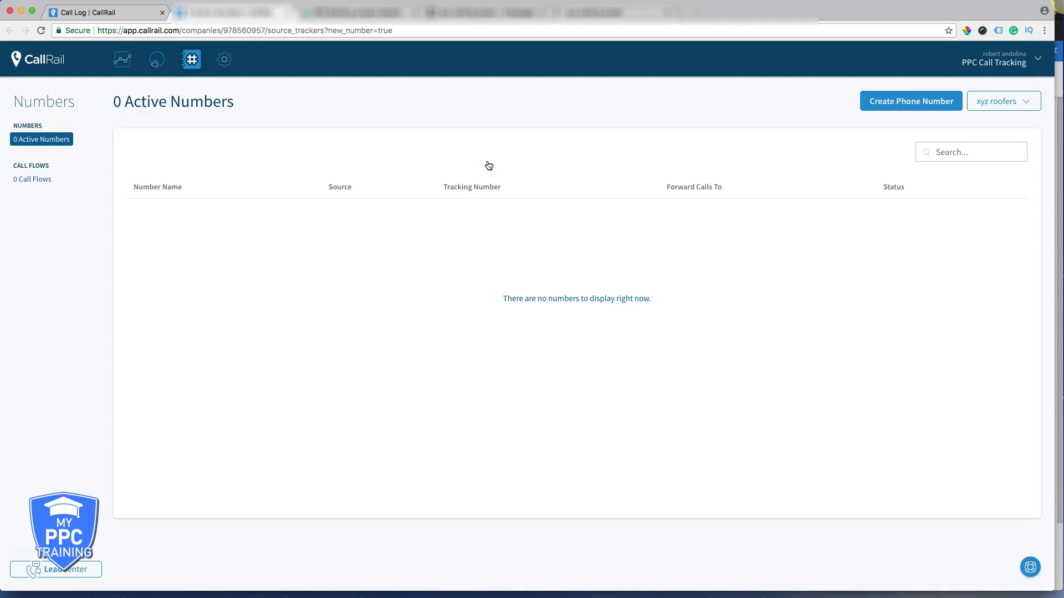
# - Start a website number pool named 'adwords landing page calls' with pool size 4
pyautogui.click(892, 108)
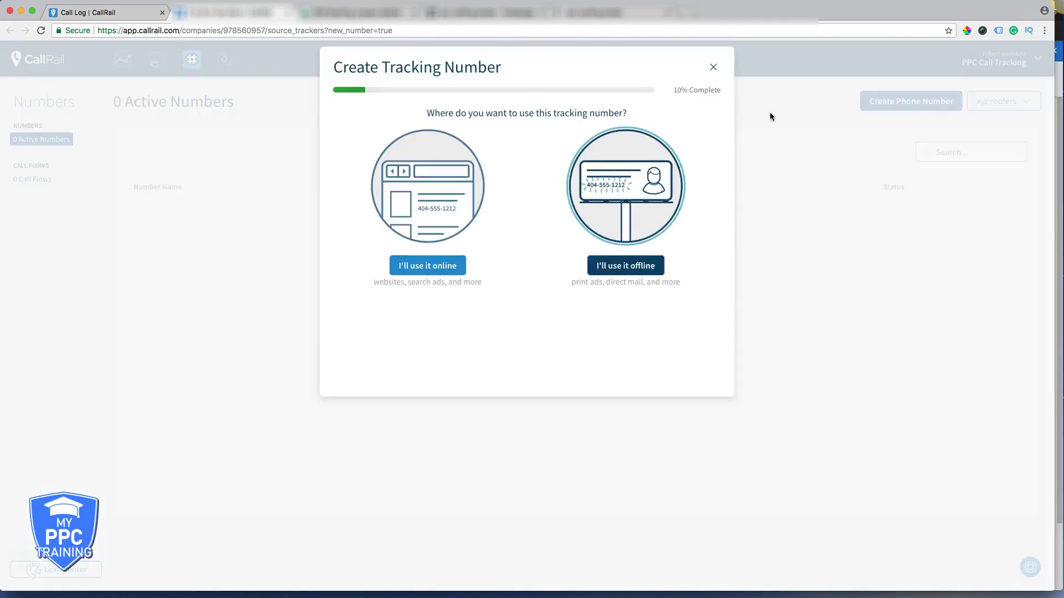
pyautogui.click(428, 267)
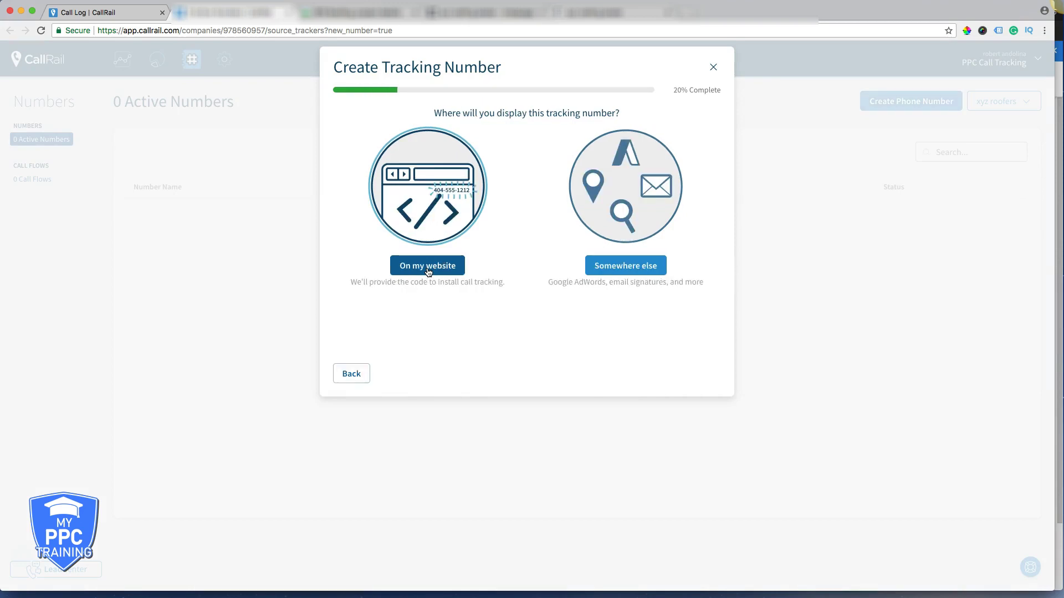
pyautogui.click(428, 266)
pyautogui.click(428, 266)
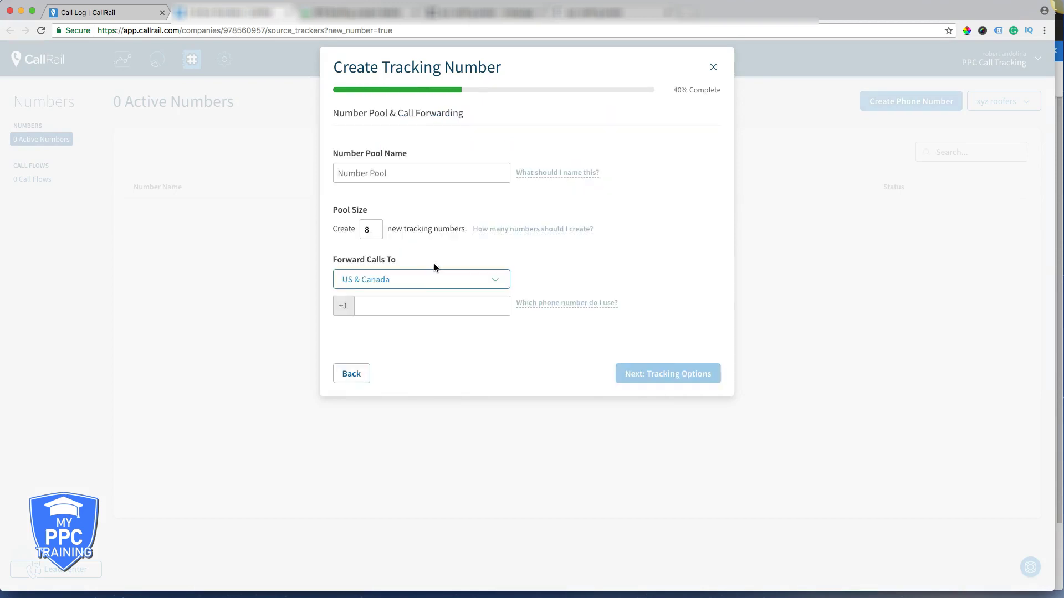
pyautogui.click(373, 225)
pyautogui.press('BackSpace')
pyautogui.write('4')
pyautogui.click(362, 175)
pyautogui.write('adwords')
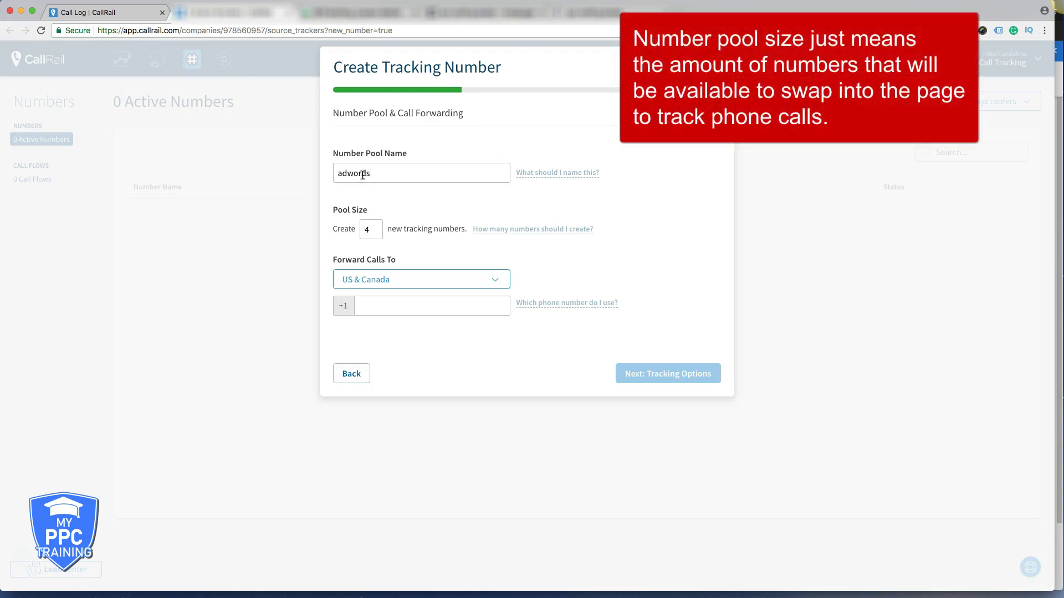
pyautogui.write(' landing page calls')
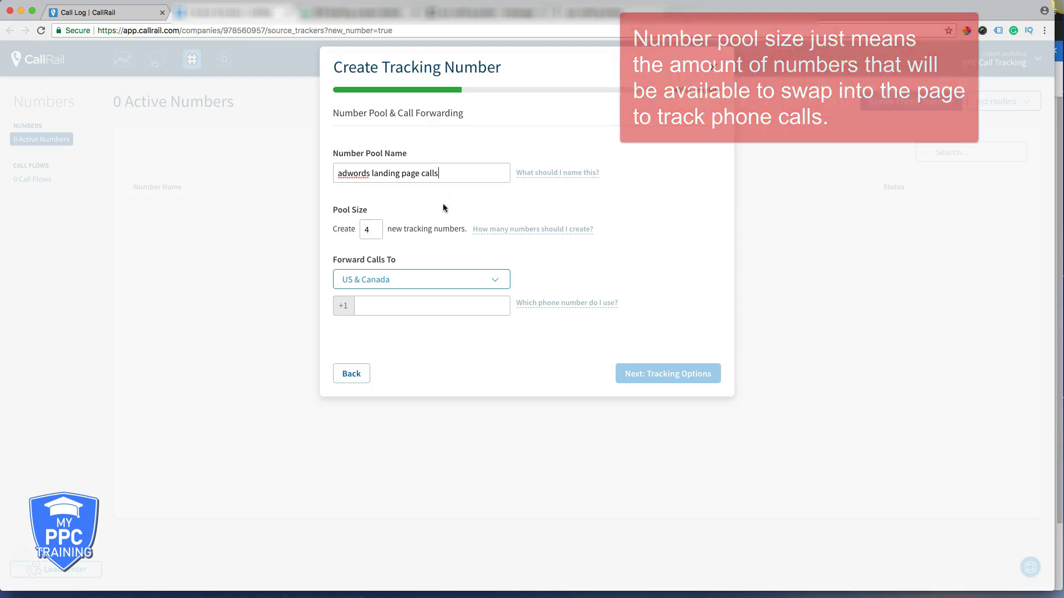
# - Enter the business phone number as the forwarding number and continue to Tracking Options
pyautogui.click(375, 312)
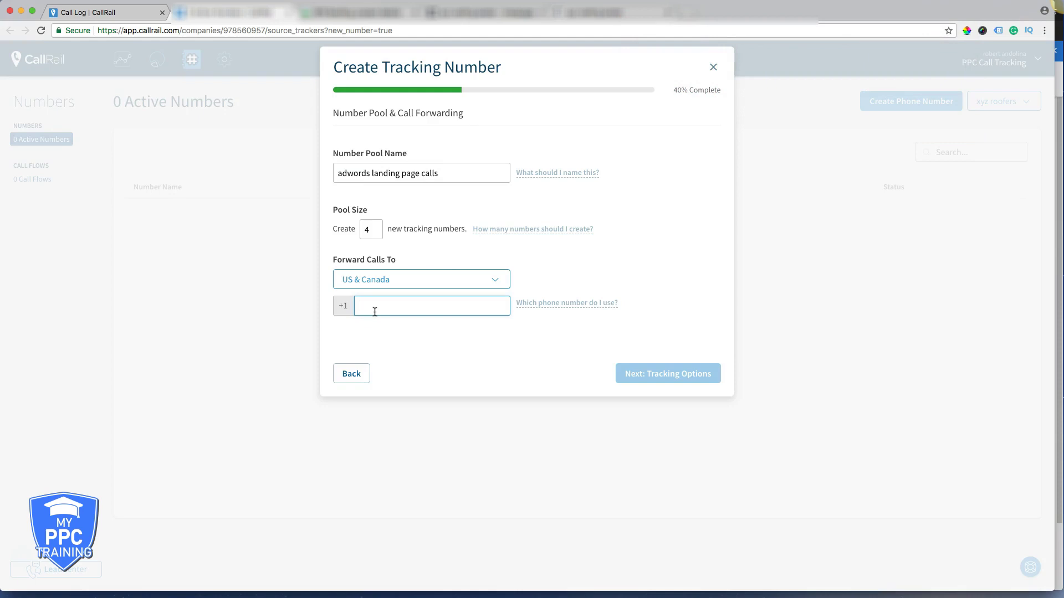
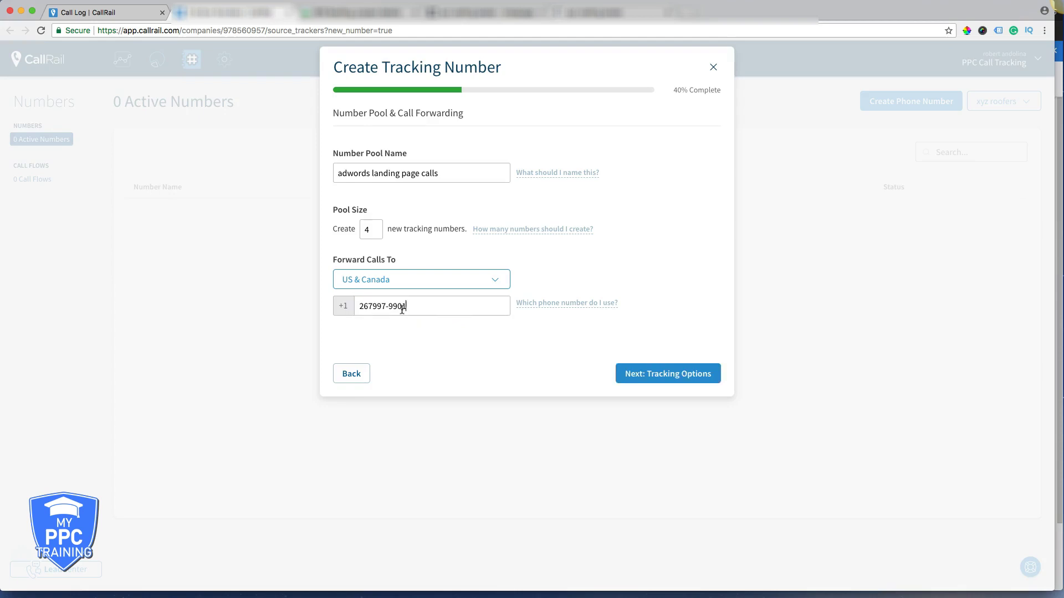
pyautogui.click(373, 307)
pyautogui.write('-')
pyautogui.tripleClick(409, 305)
pyautogui.click(409, 306)
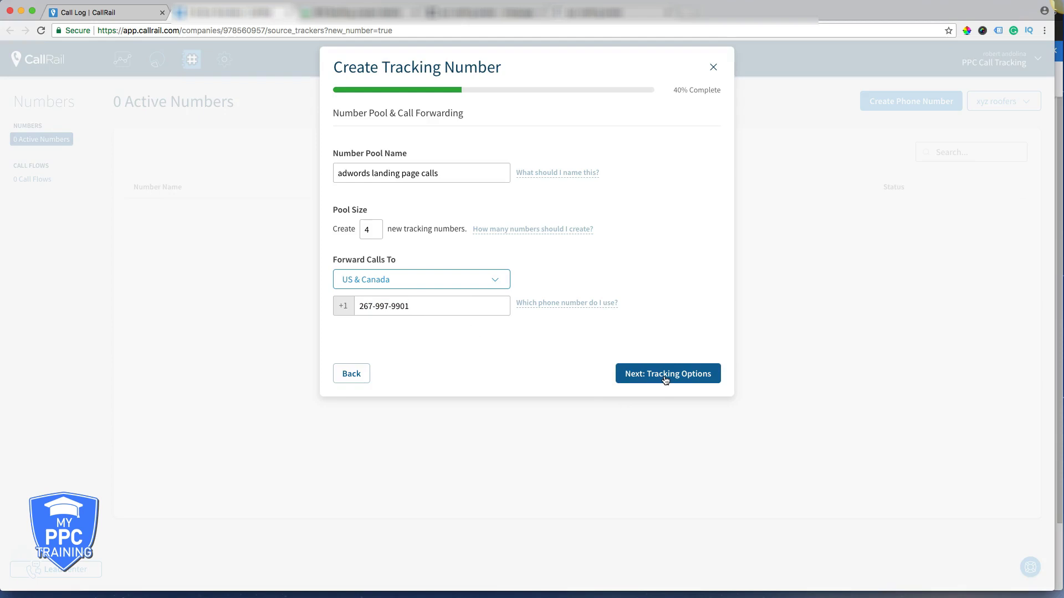
pyautogui.tripleClick(385, 307)
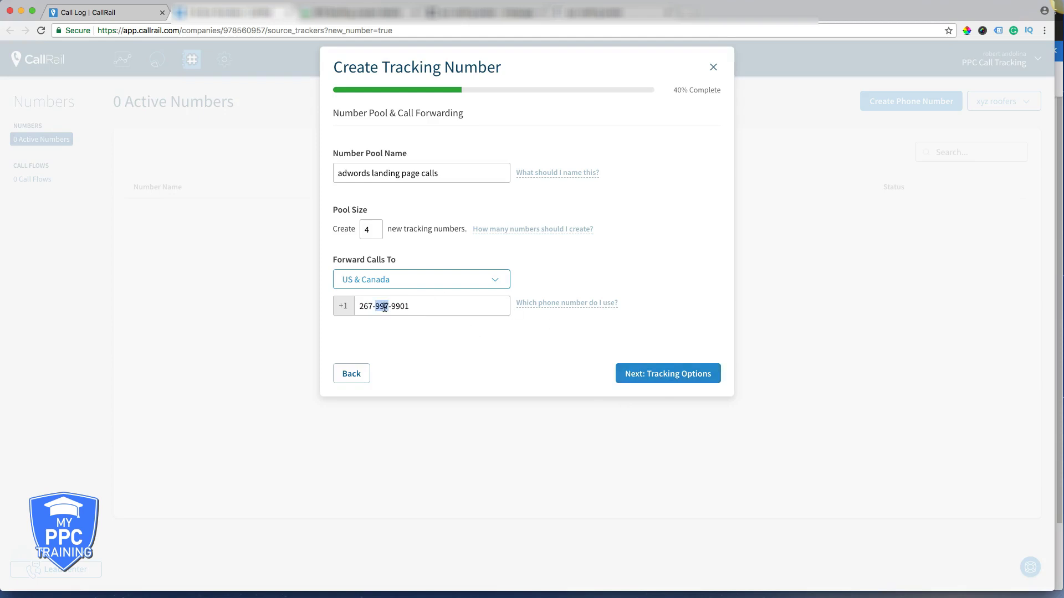
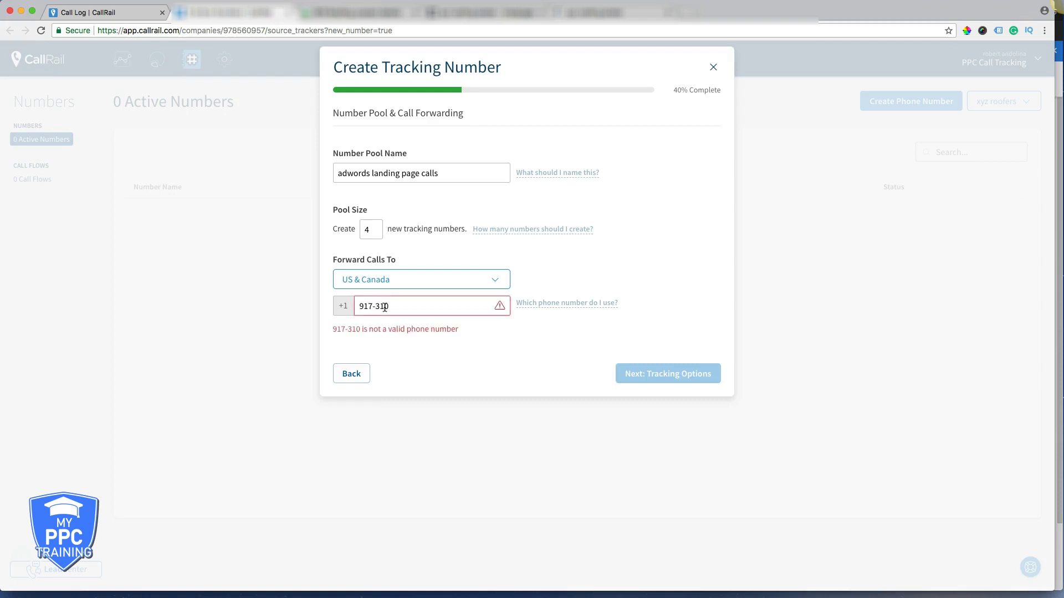
pyautogui.tripleClick(381, 305)
pyautogui.click(381, 306)
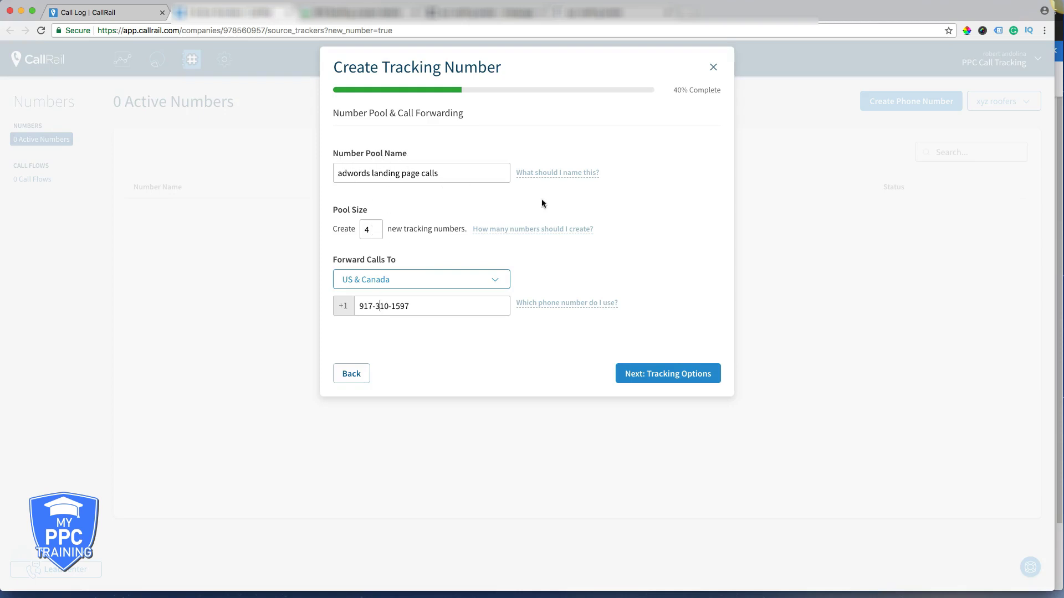
pyautogui.click(656, 375)
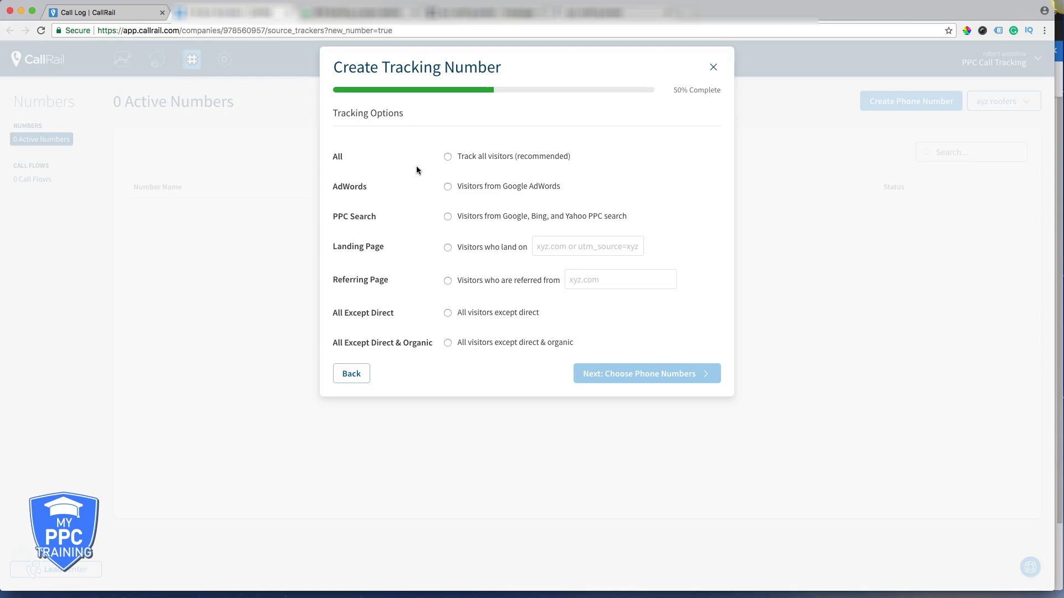
# - Have the number pool track all visitors rather than only Google AdWords visitors
pyautogui.click(448, 157)
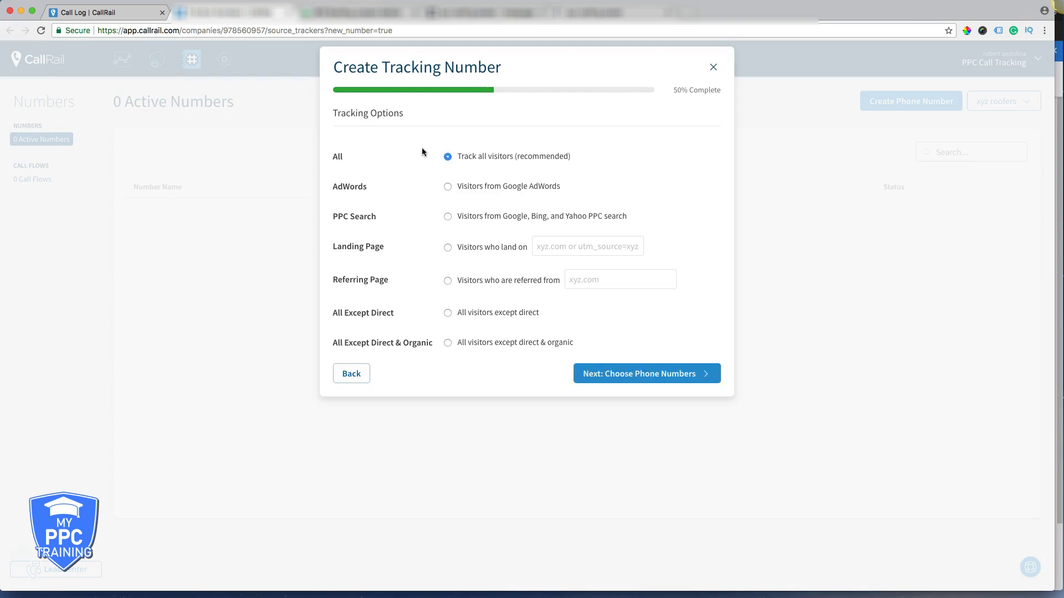
pyautogui.click(447, 187)
pyautogui.click(447, 157)
pyautogui.click(625, 377)
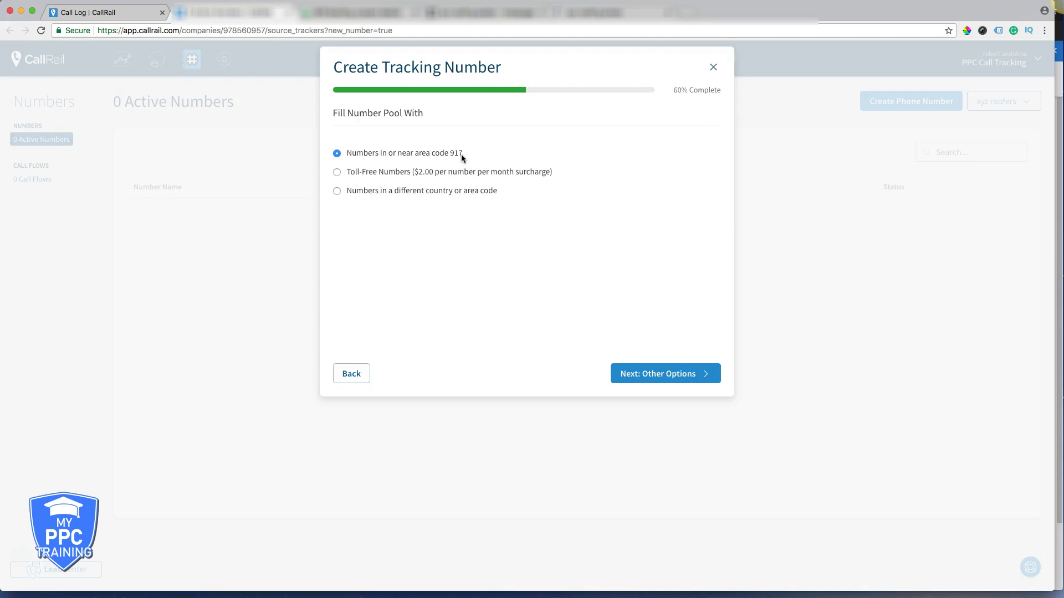
# - Fill the pool with numbers in or near area code 917 instead of toll-free numbers
pyautogui.click(336, 173)
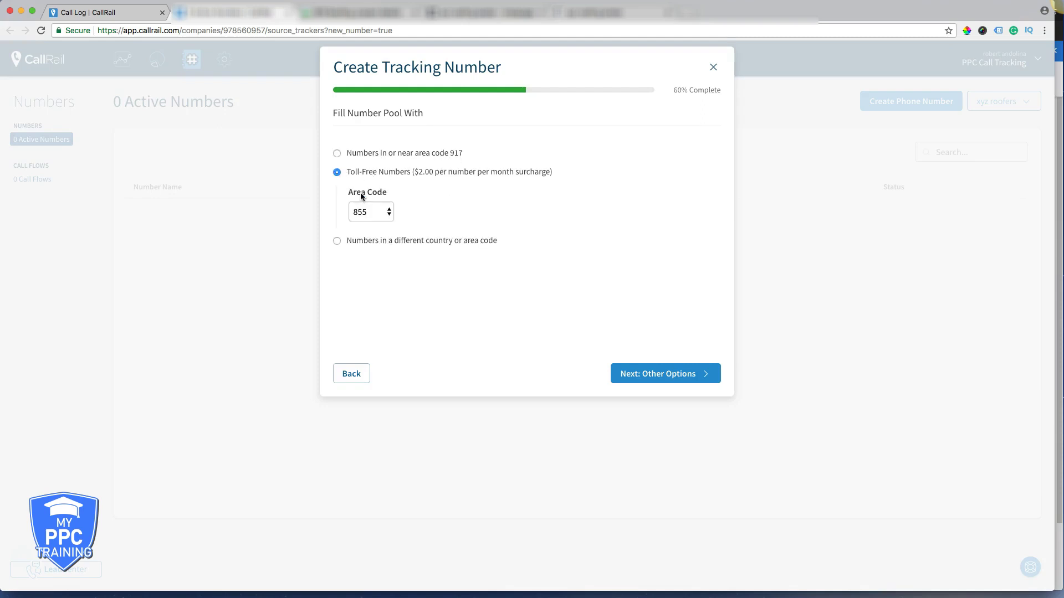
pyautogui.click(338, 240)
pyautogui.click(457, 217)
pyautogui.click(337, 154)
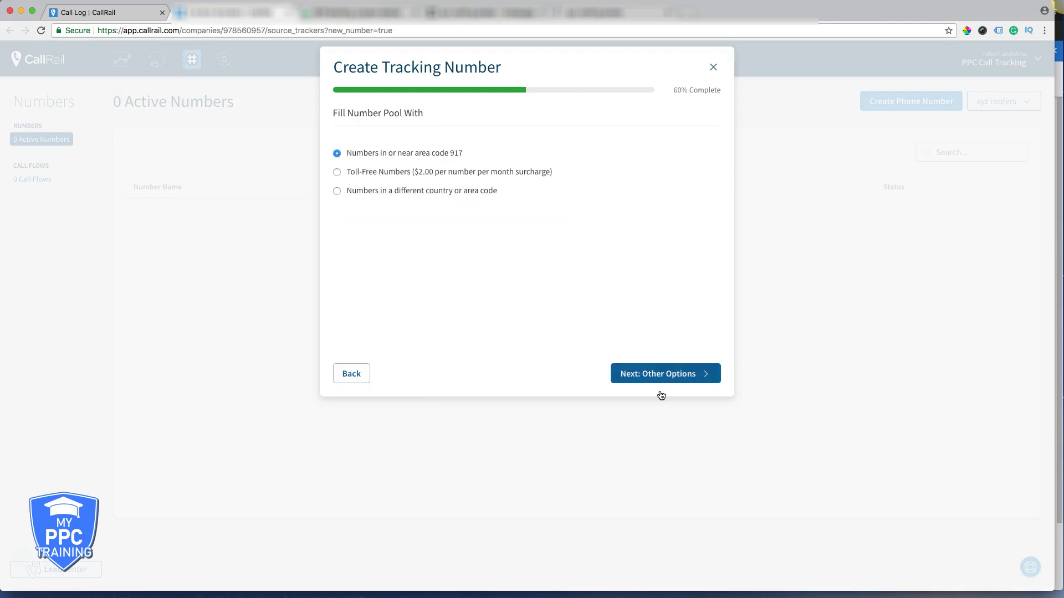
# - Enable a whisper message reading 'call from adwords'
pyautogui.click(646, 374)
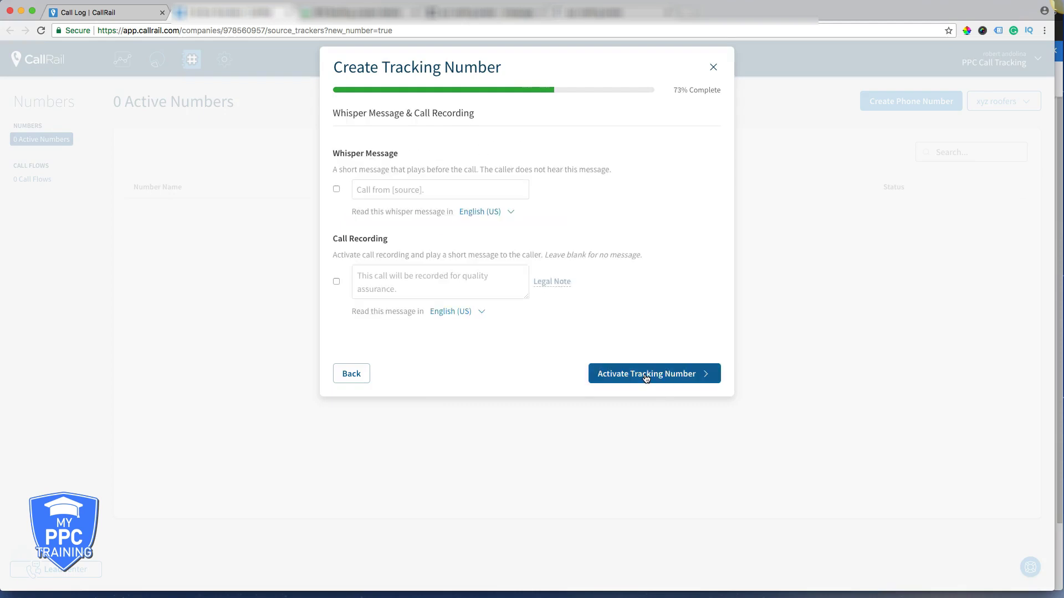
pyautogui.click(337, 189)
pyautogui.tripleClick(388, 189)
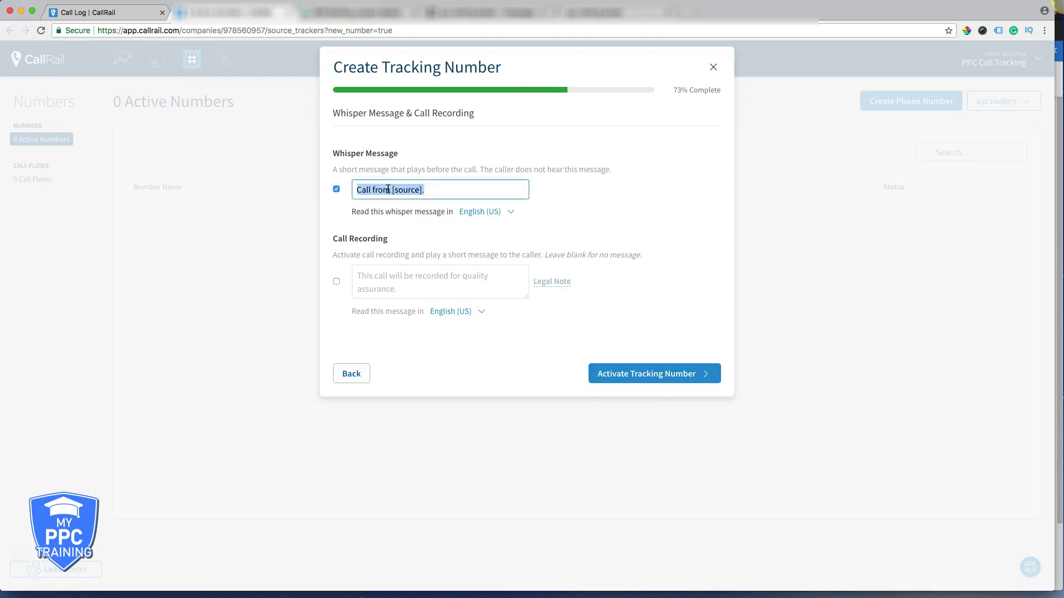
pyautogui.write('call from adwords')
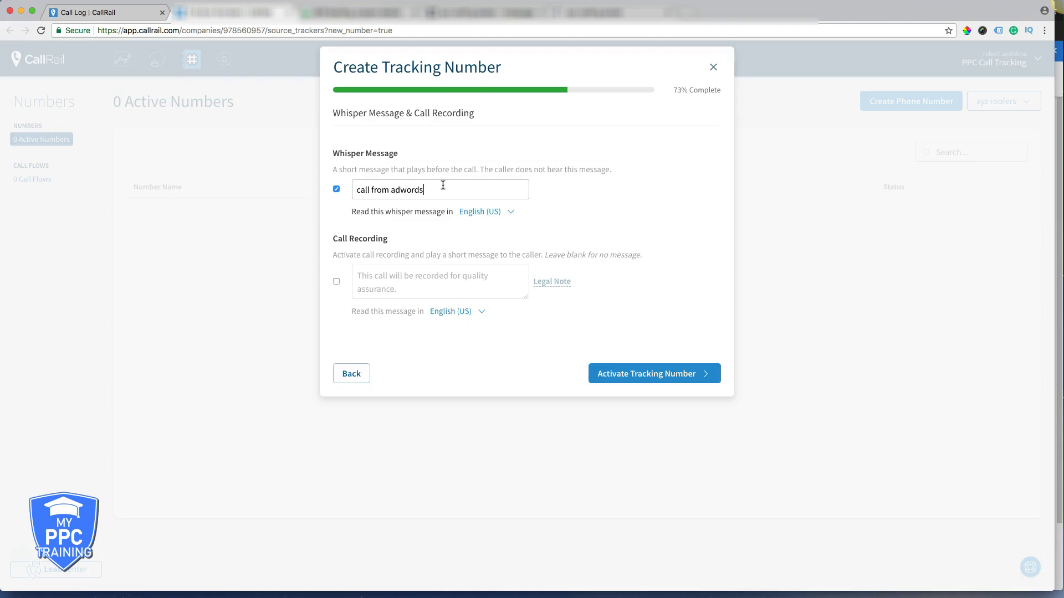
# - Leave call recording off, keep English (US) whisper language, and activate the pool
pyautogui.click(337, 282)
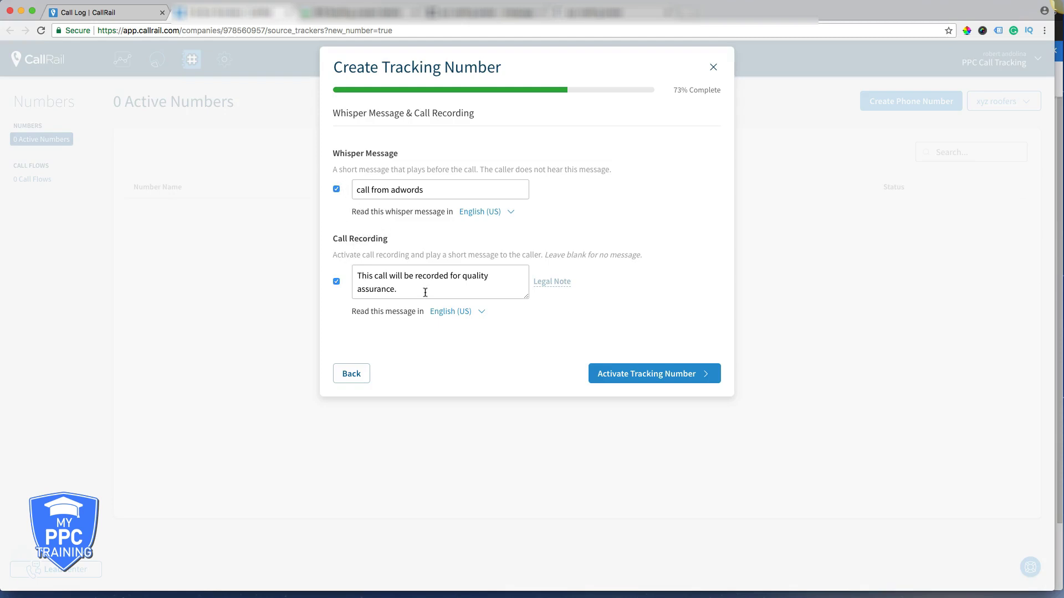
pyautogui.click(337, 282)
pyautogui.click(336, 283)
pyautogui.click(336, 282)
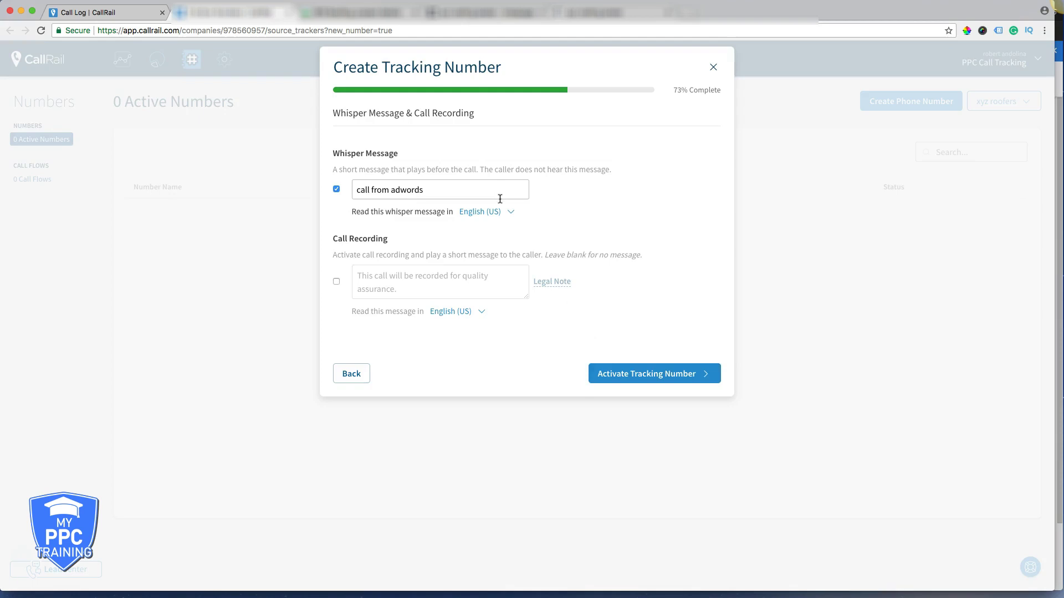
pyautogui.click(509, 215)
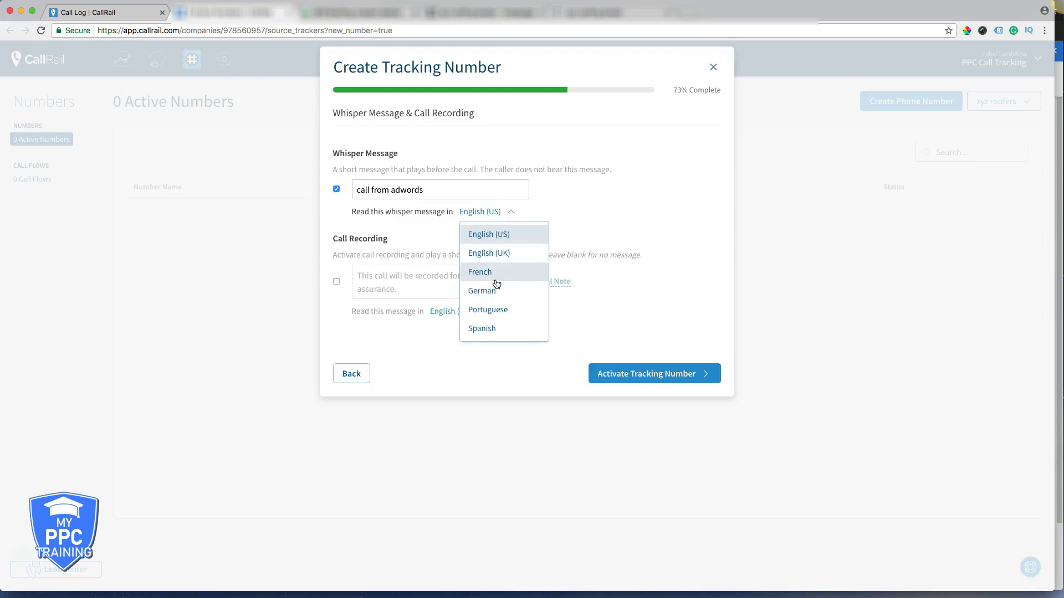
pyautogui.click(565, 192)
pyautogui.click(641, 375)
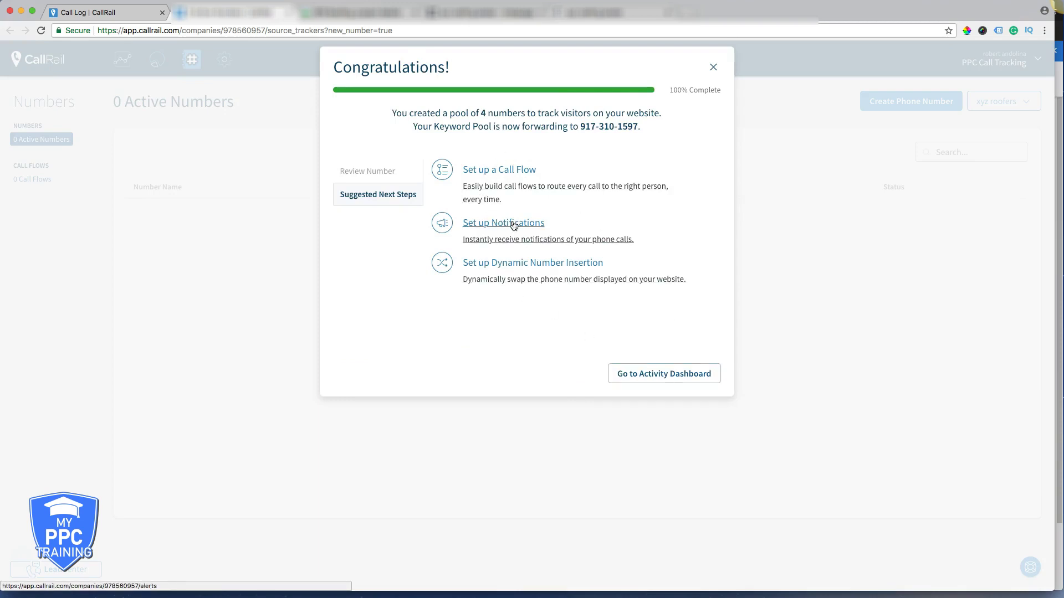
# - Enable call recording on the 'adwords landing page calls' tracker and save the change
pyautogui.click(712, 69)
pyautogui.click(43, 32)
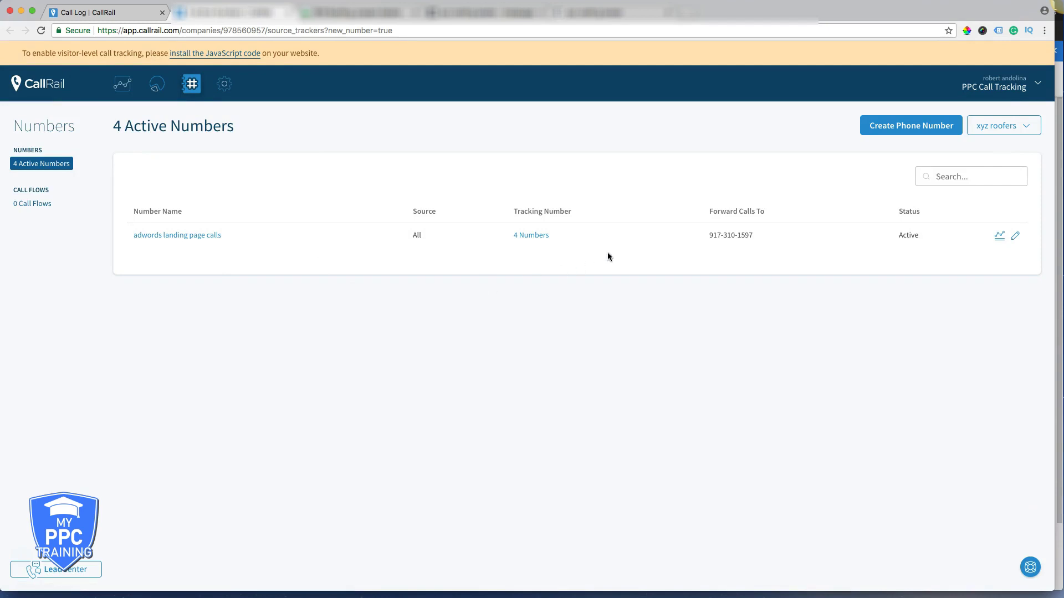
pyautogui.click(184, 238)
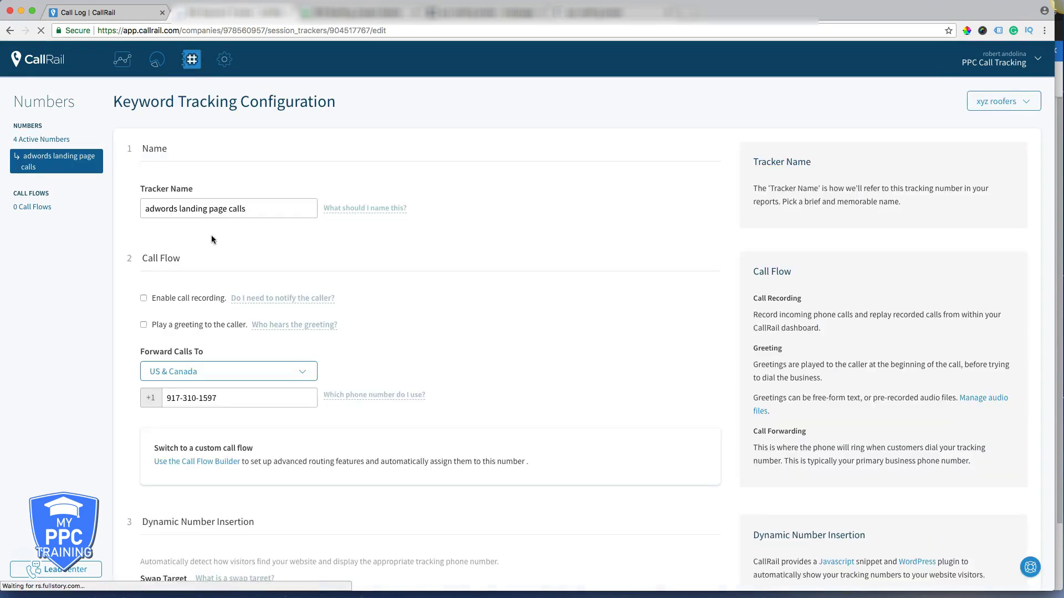
pyautogui.click(143, 299)
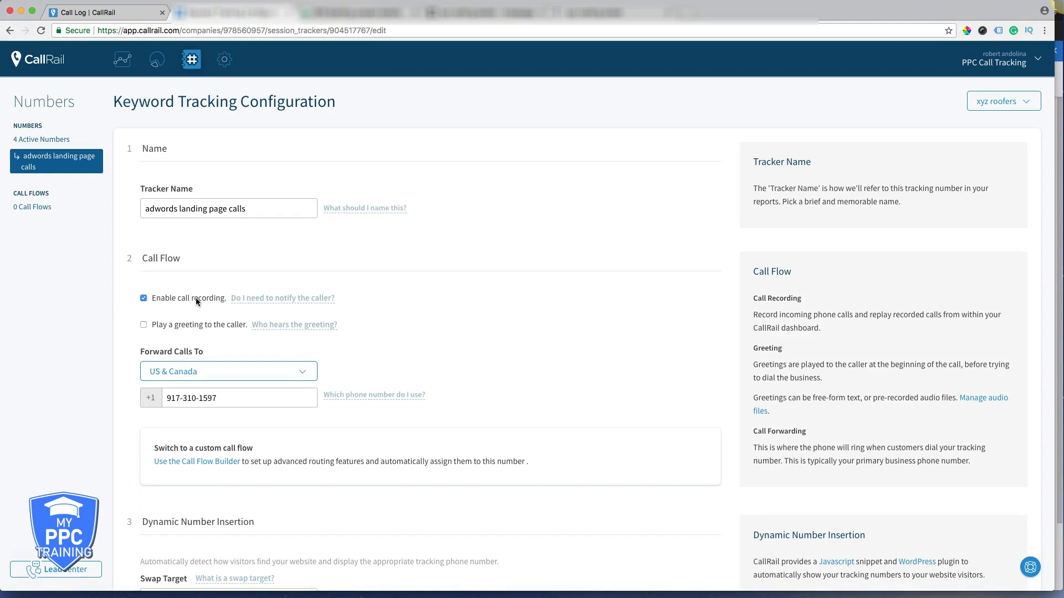
pyautogui.scroll(-15, 107, 333)
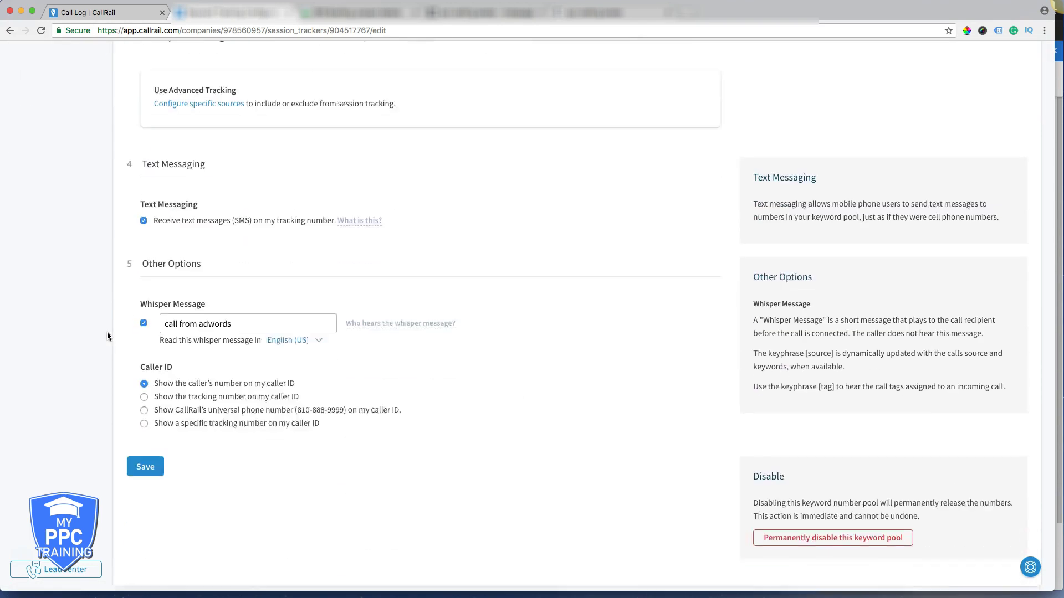
pyautogui.click(146, 456)
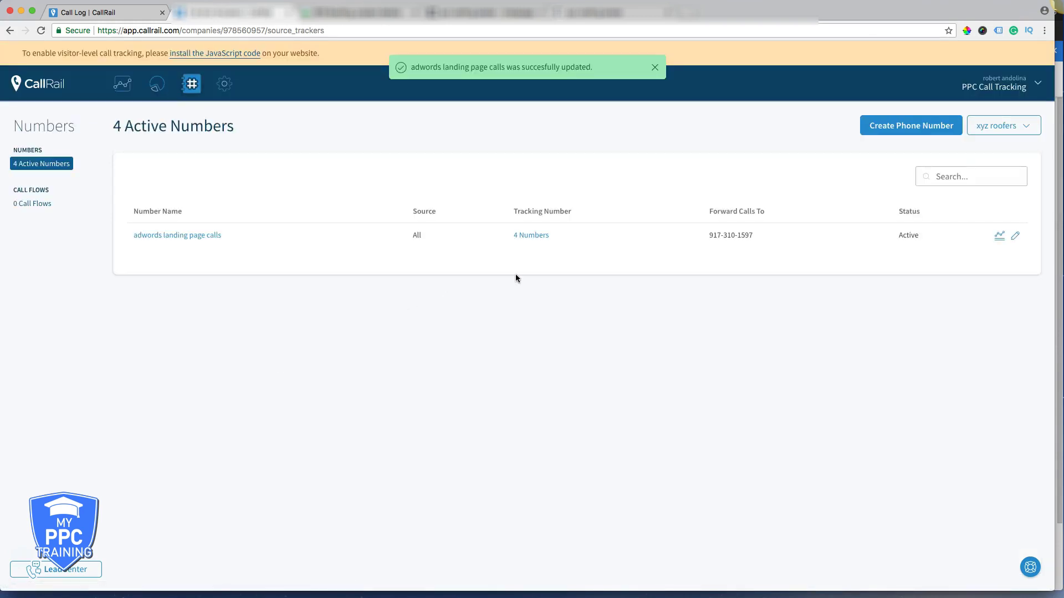
pyautogui.moveTo(731, 235); pyautogui.dragTo(710, 235)
pyautogui.press('super+c')
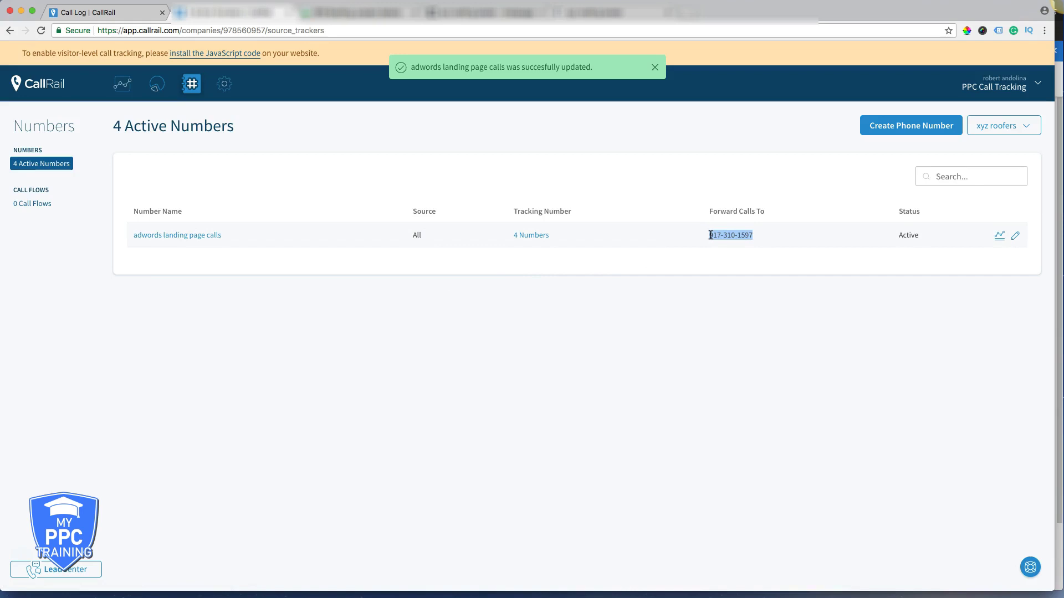
pyautogui.click(777, 186)
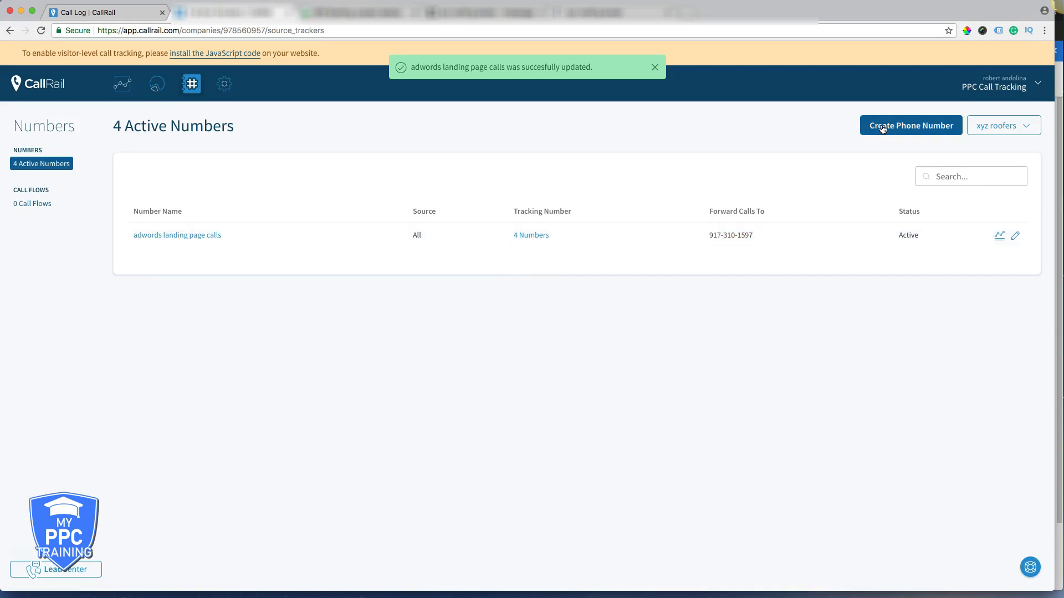
# - Start an online AdWords ad-extension number named 'Google Ad Extension', forwarding to the business phone
pyautogui.click(881, 127)
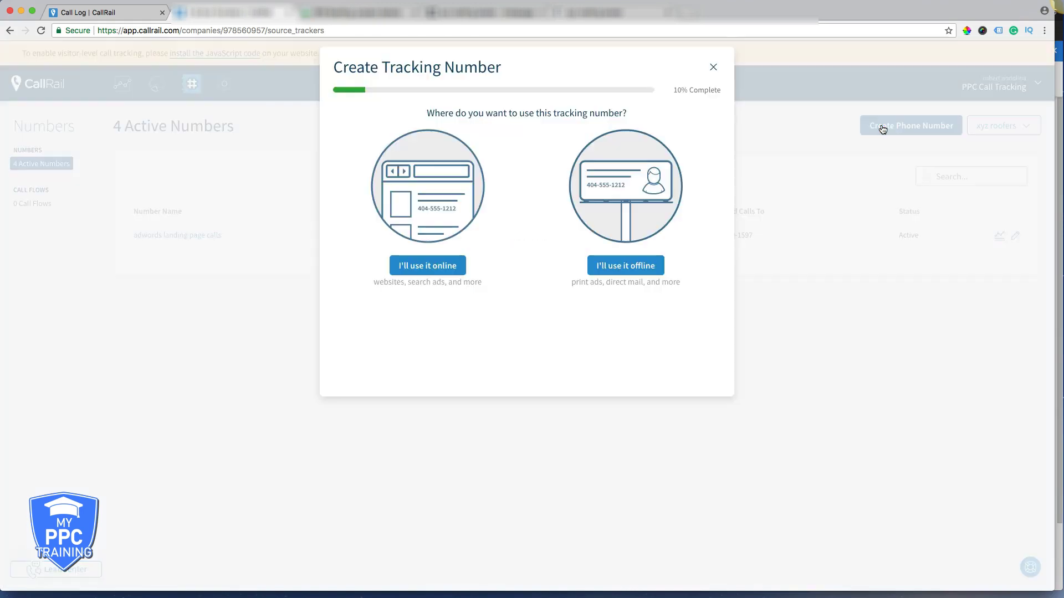
pyautogui.click(438, 267)
pyautogui.click(630, 270)
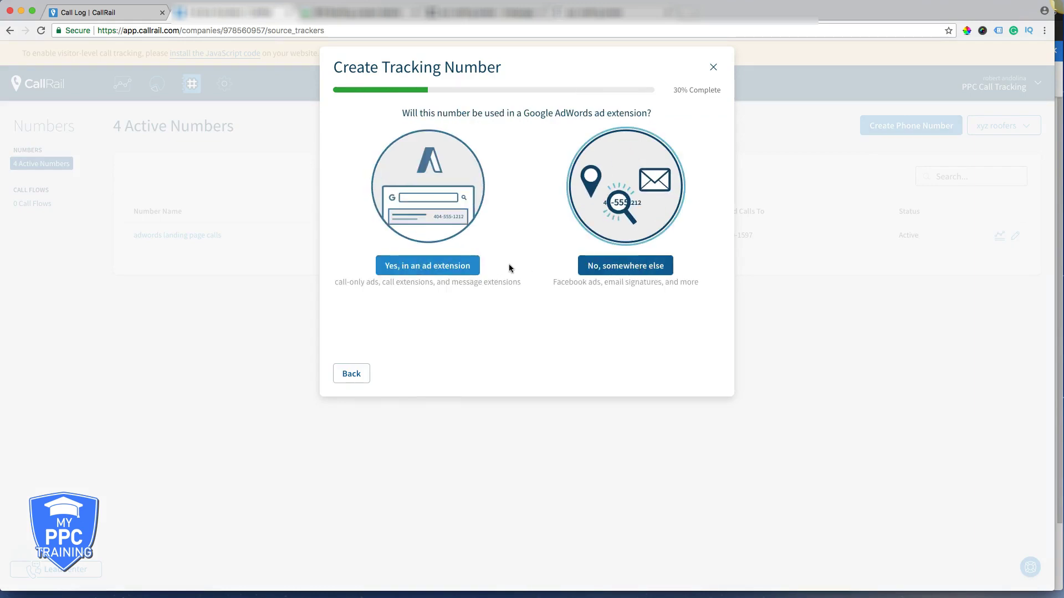
pyautogui.click(427, 269)
pyautogui.click(434, 272)
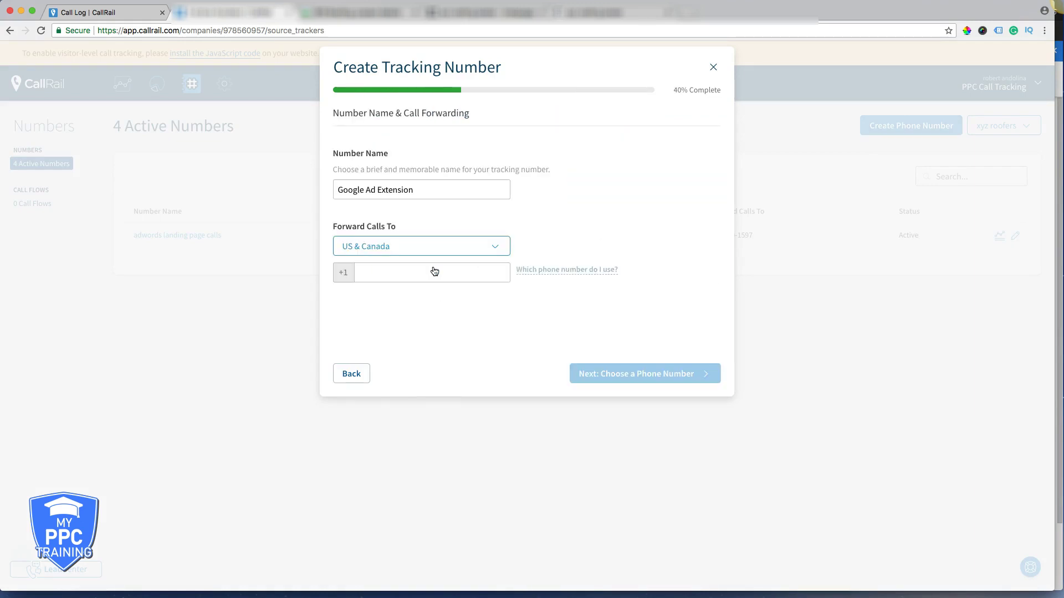
pyautogui.tripleClick(367, 189)
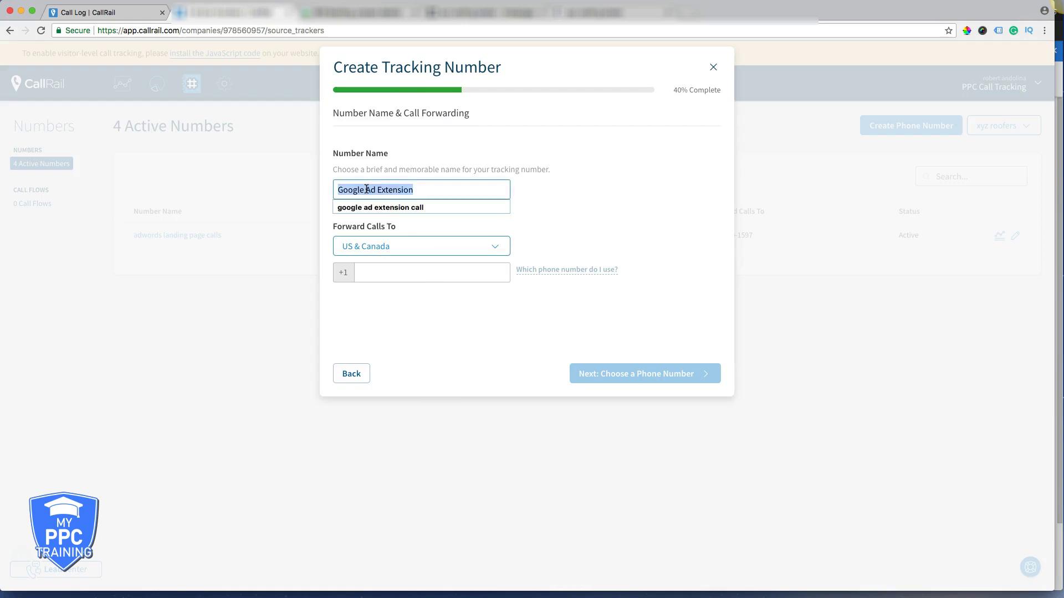
pyautogui.click(427, 167)
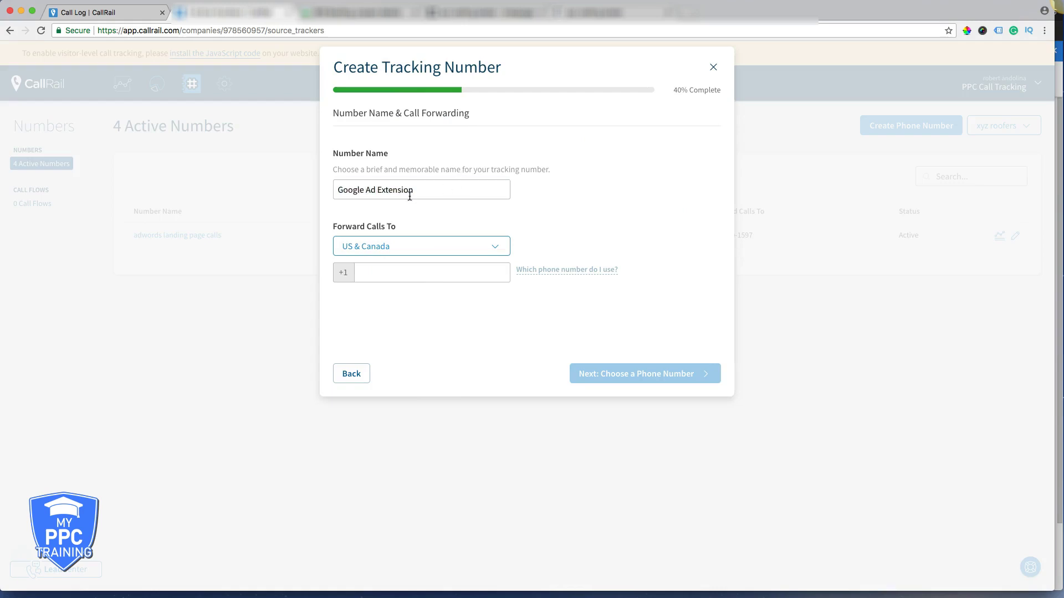
pyautogui.click(380, 277)
pyautogui.press('super+v')
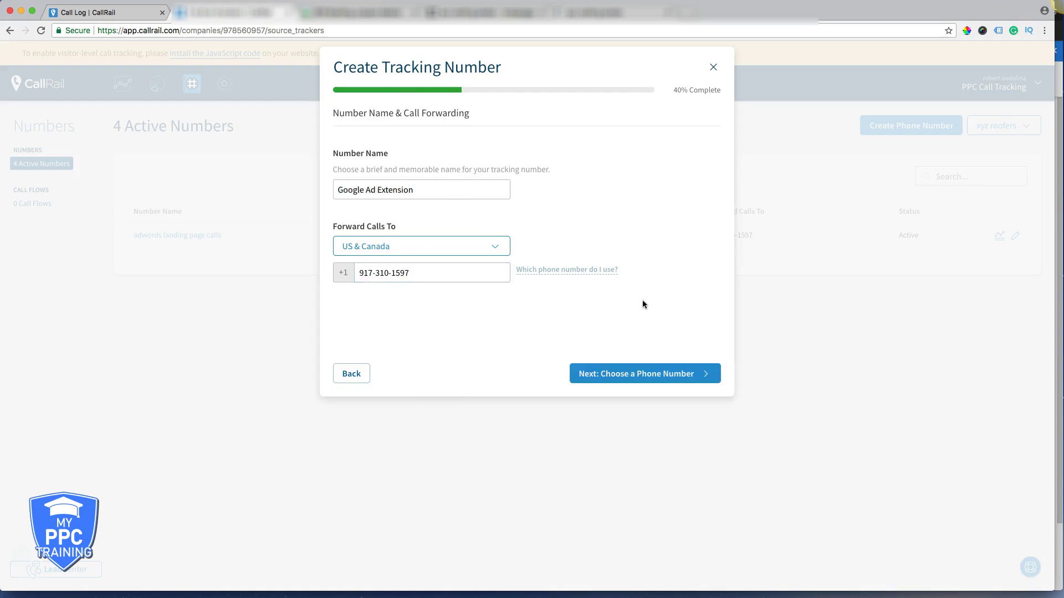
pyautogui.click(593, 372)
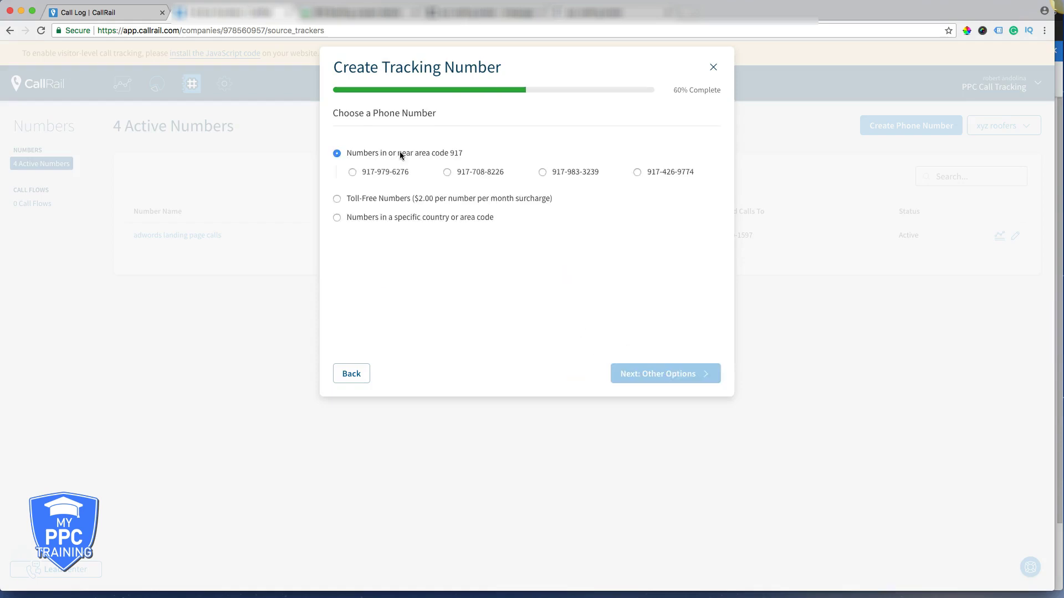
# - Pick the first local 917 number, keep whisper 'Call from Google Ad Extension.', recording off, and activate
pyautogui.click(353, 173)
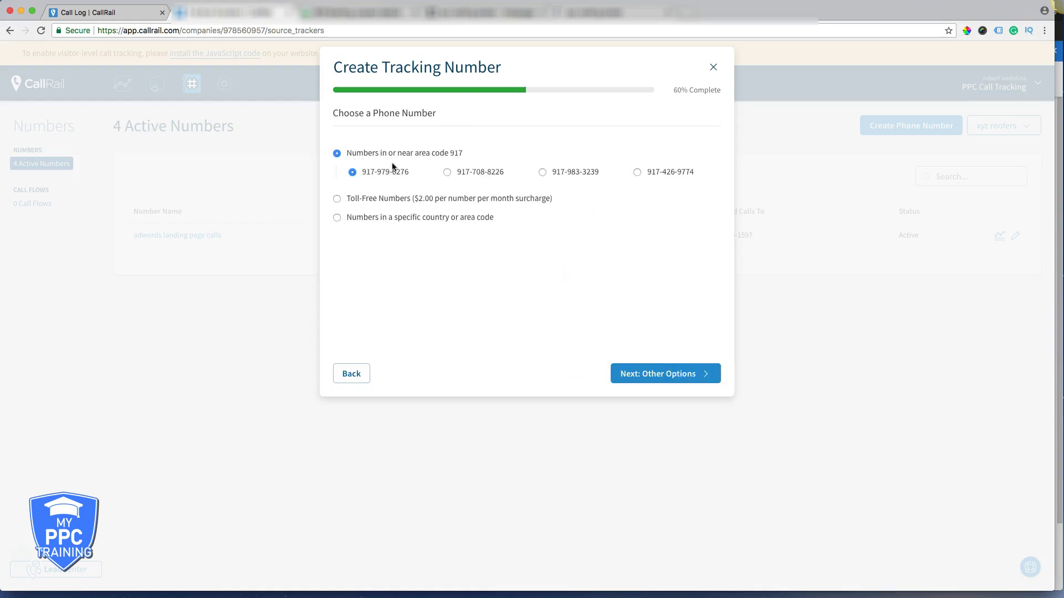
pyautogui.click(637, 374)
pyautogui.click(337, 190)
pyautogui.tripleClick(377, 190)
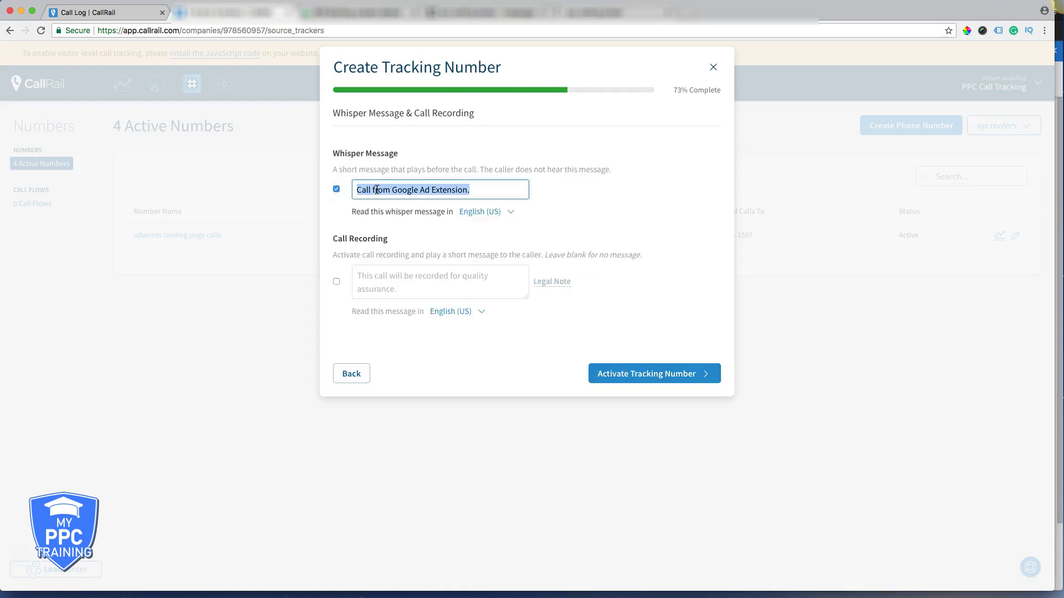
pyautogui.click(412, 190)
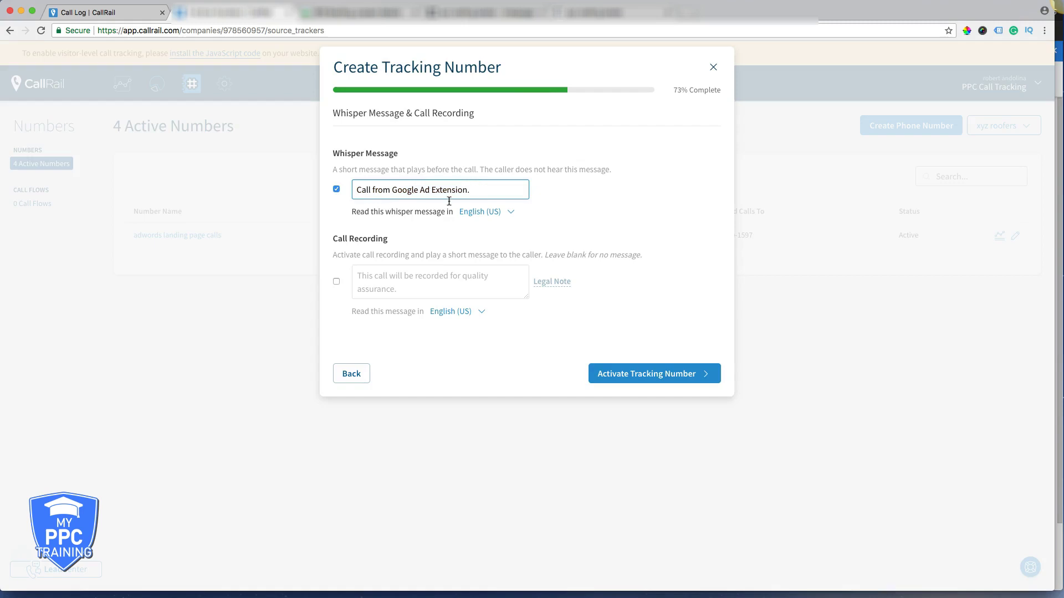
pyautogui.click(336, 282)
pyautogui.click(337, 282)
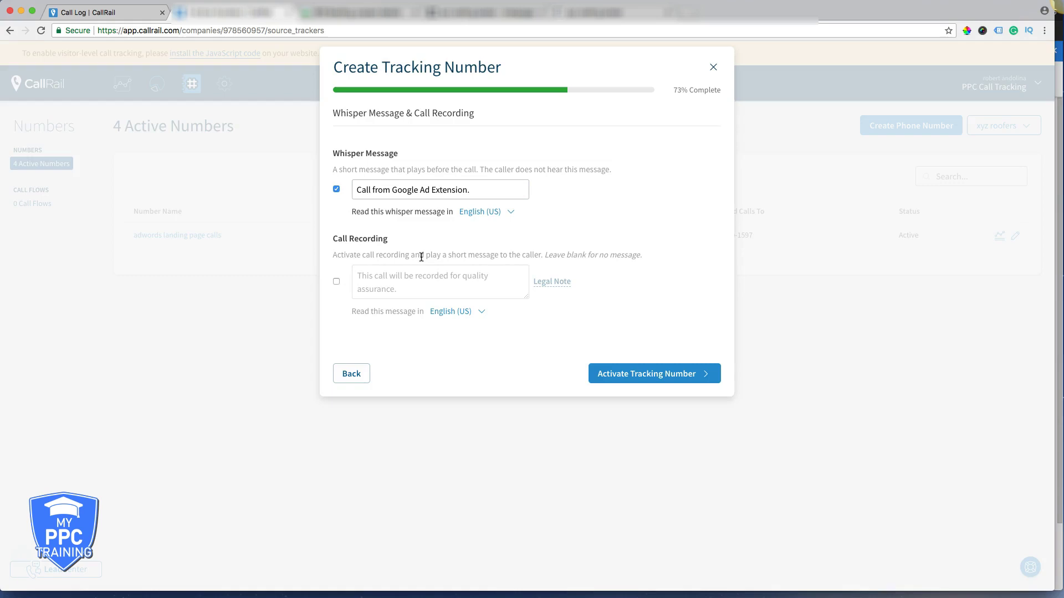
pyautogui.click(630, 376)
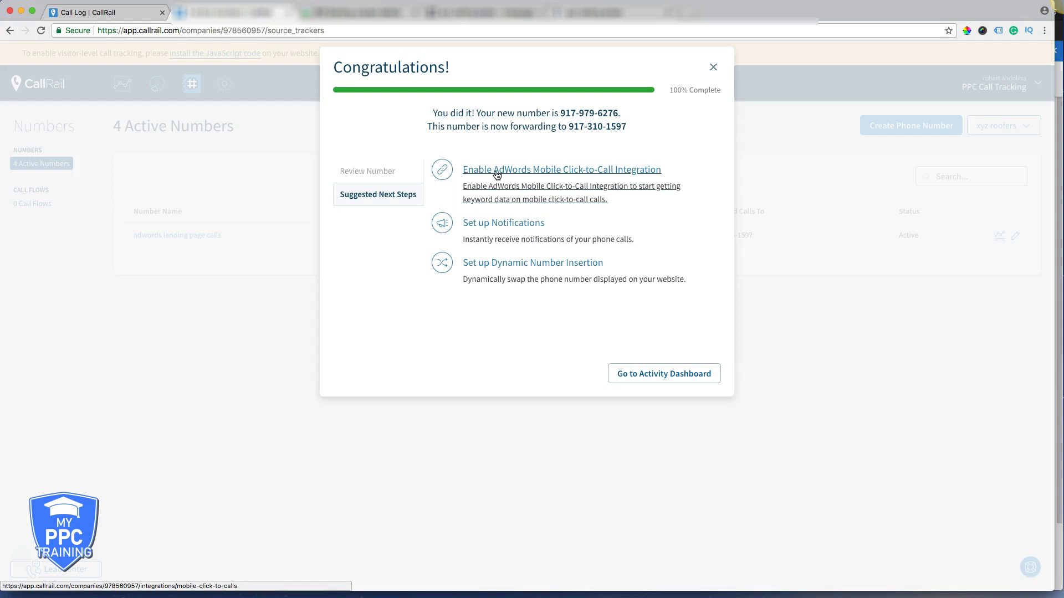
# - Open the AdWords Mobile Click-to-Call integration page from the dialog and scroll through it
pyautogui.click(498, 176)
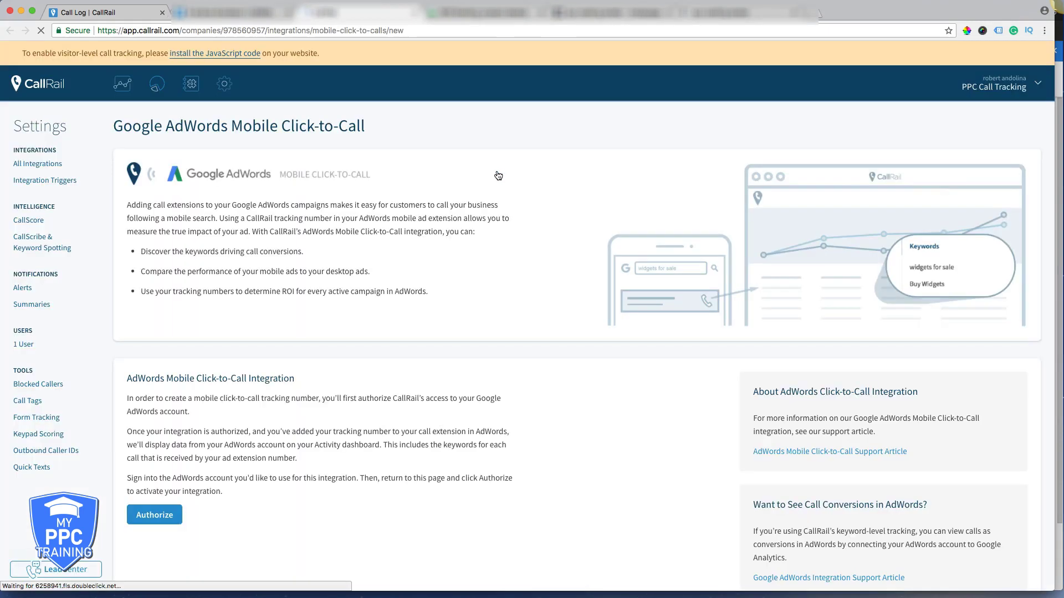
pyautogui.scroll(-2, 291, 397)
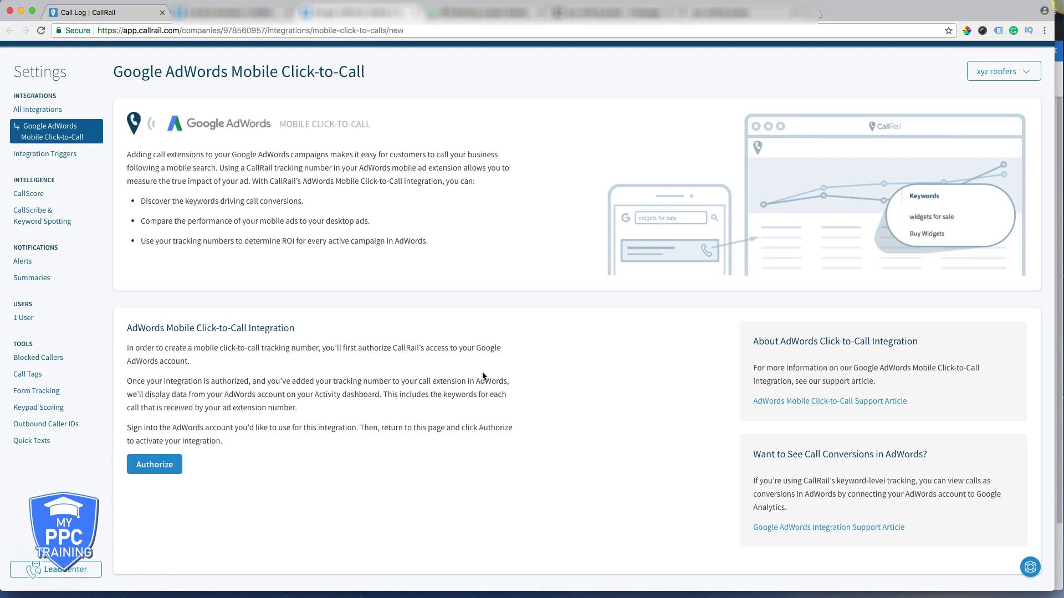
pyautogui.scroll(2, 483, 377)
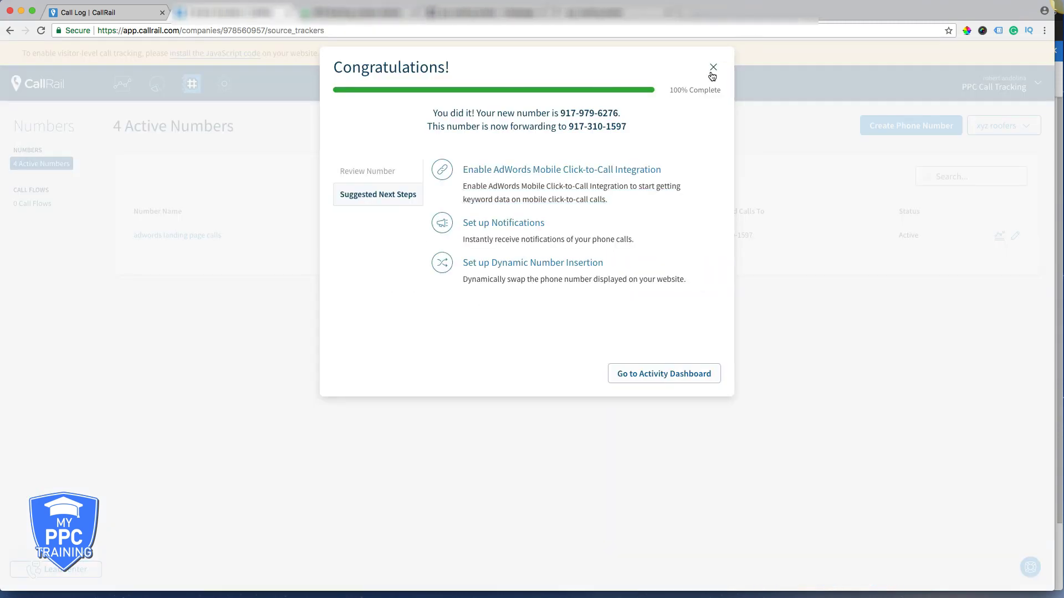
# - Reload the Numbers list to show the new Google Ad Extension number, then go to Instapage
pyautogui.click(713, 70)
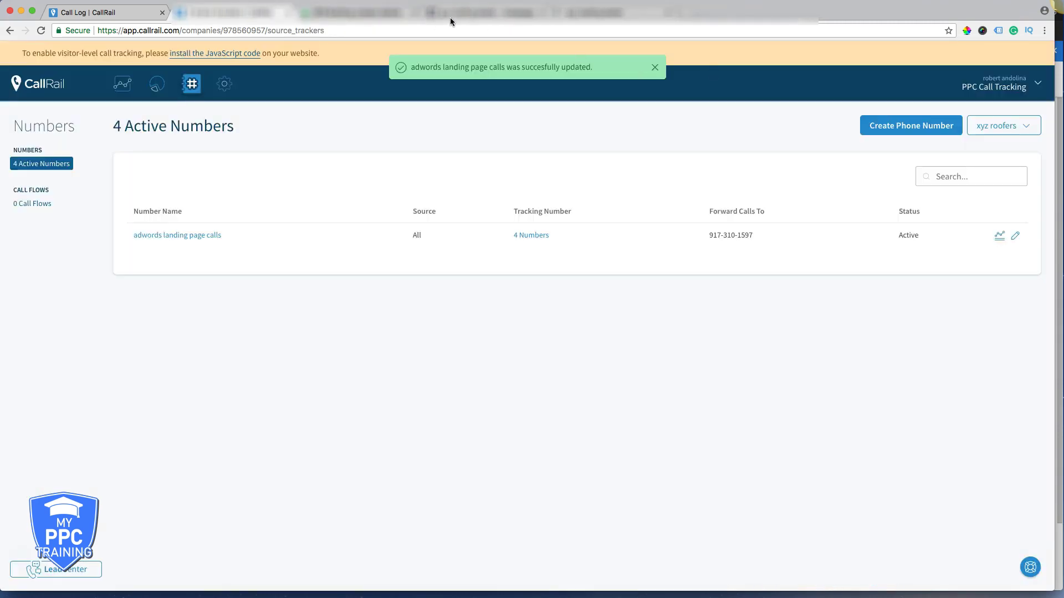
pyautogui.click(40, 32)
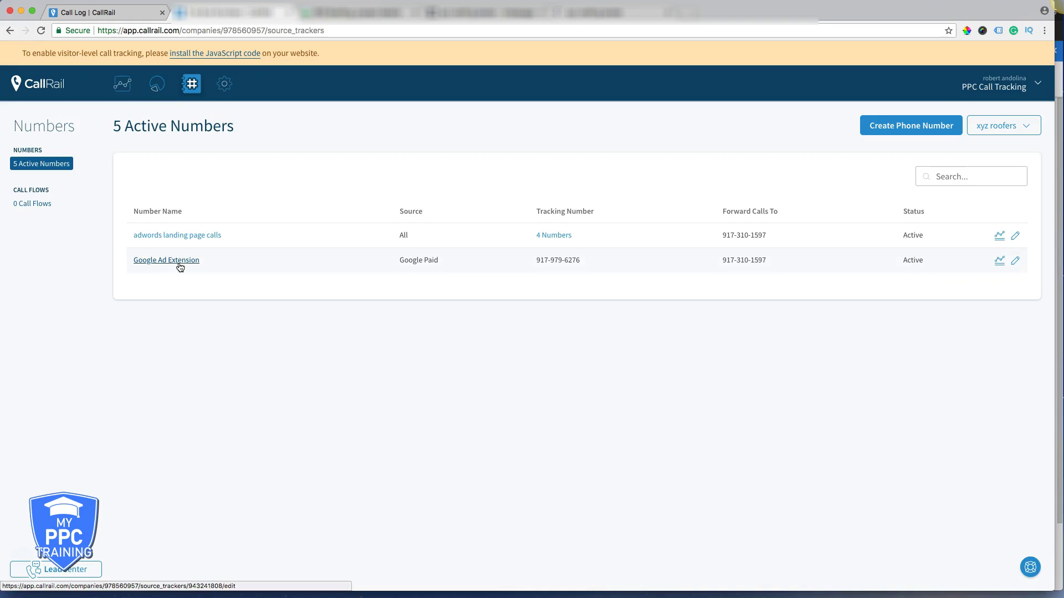
pyautogui.moveTo(583, 260); pyautogui.dragTo(543, 259)
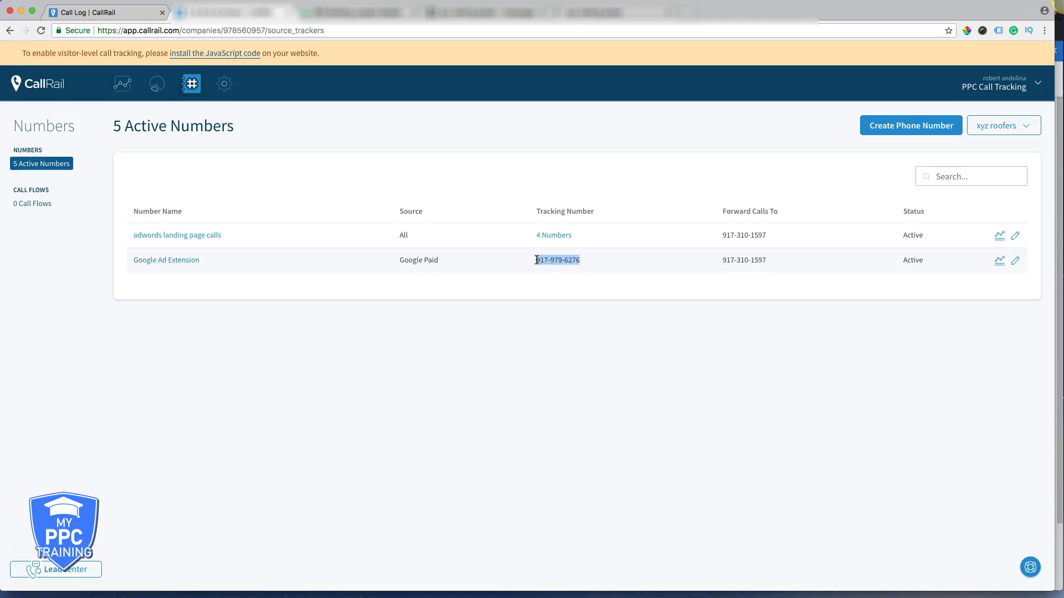
pyautogui.click(546, 260)
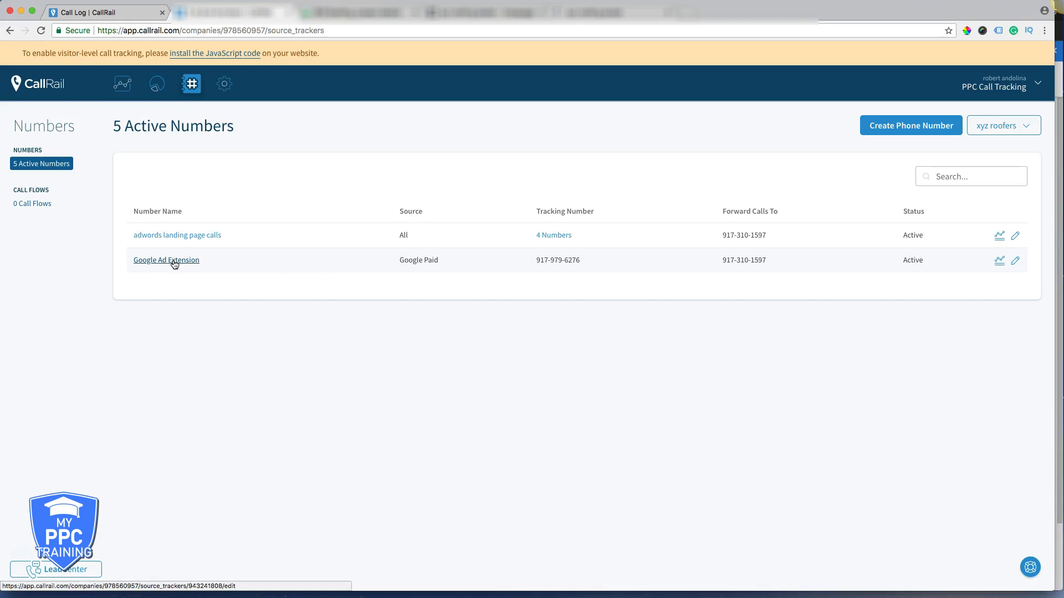
pyautogui.click(466, 16)
# - Widen the footer copyright box and append ' | ' plus the tracking number after 'privacy policy'
pyautogui.scroll(-3, 871, 389)
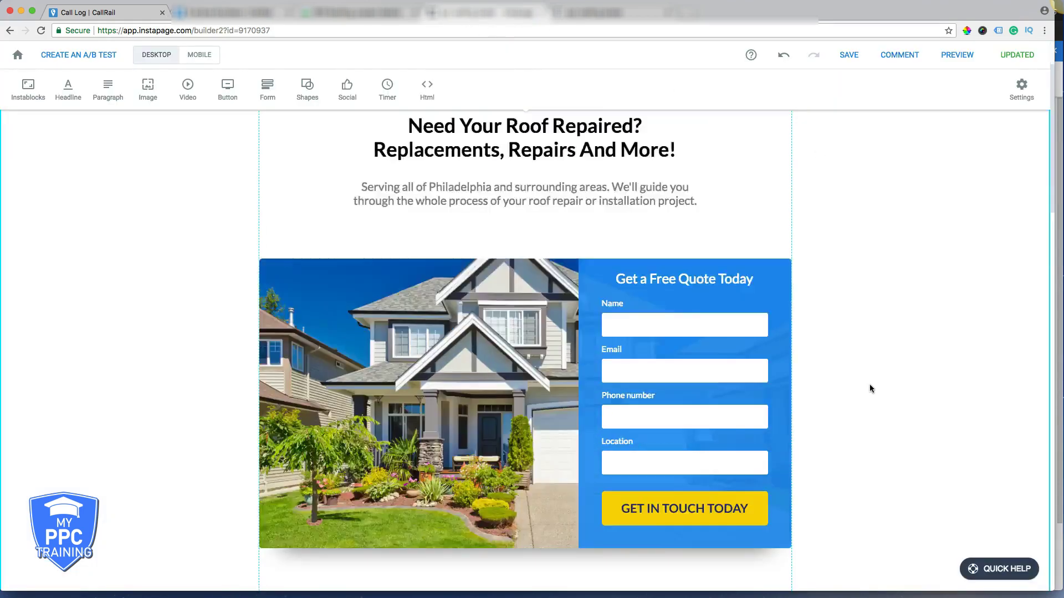
pyautogui.scroll(-20, 870, 388)
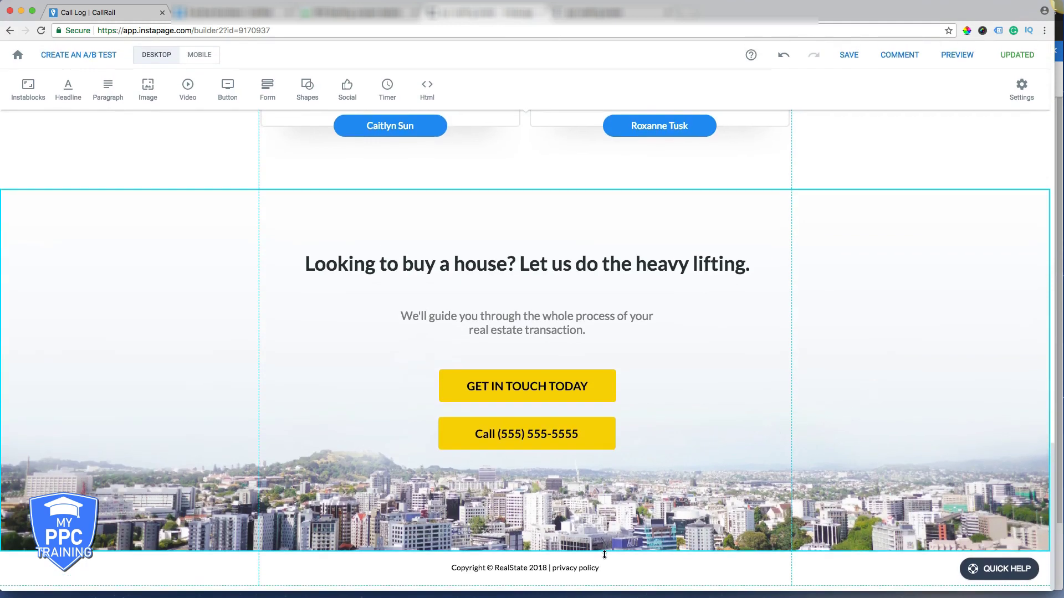
pyautogui.click(603, 569)
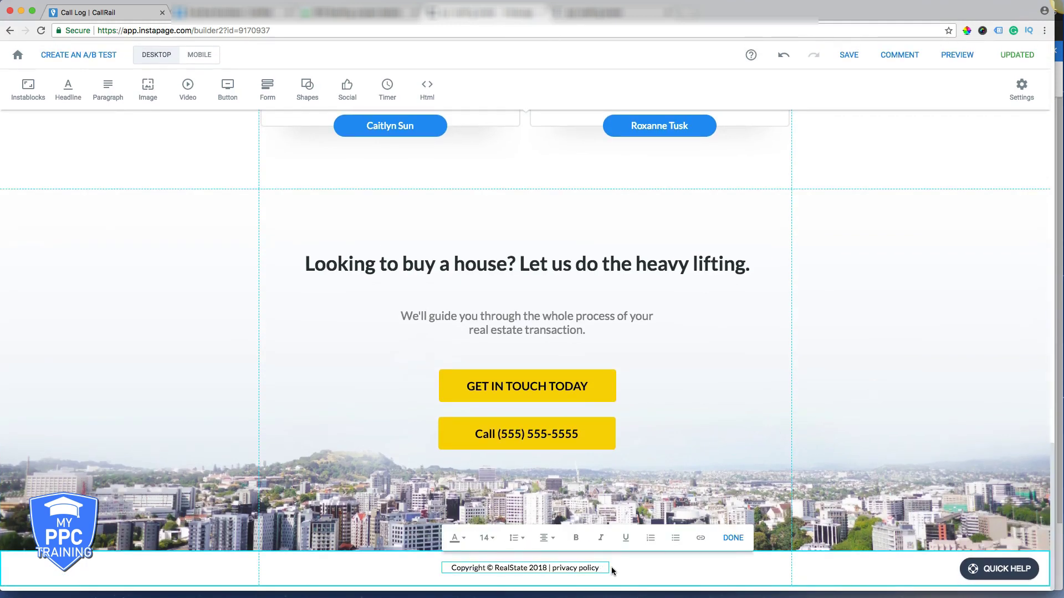
pyautogui.moveTo(609, 568); pyautogui.dragTo(680, 566)
pyautogui.tripleClick(646, 567)
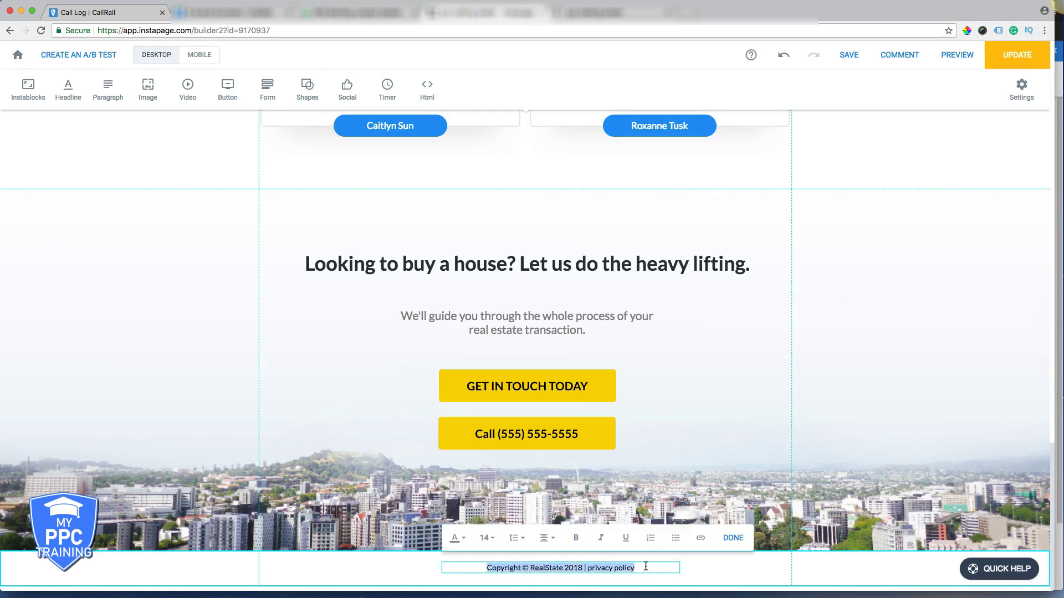
pyautogui.click(646, 566)
pyautogui.write('v')
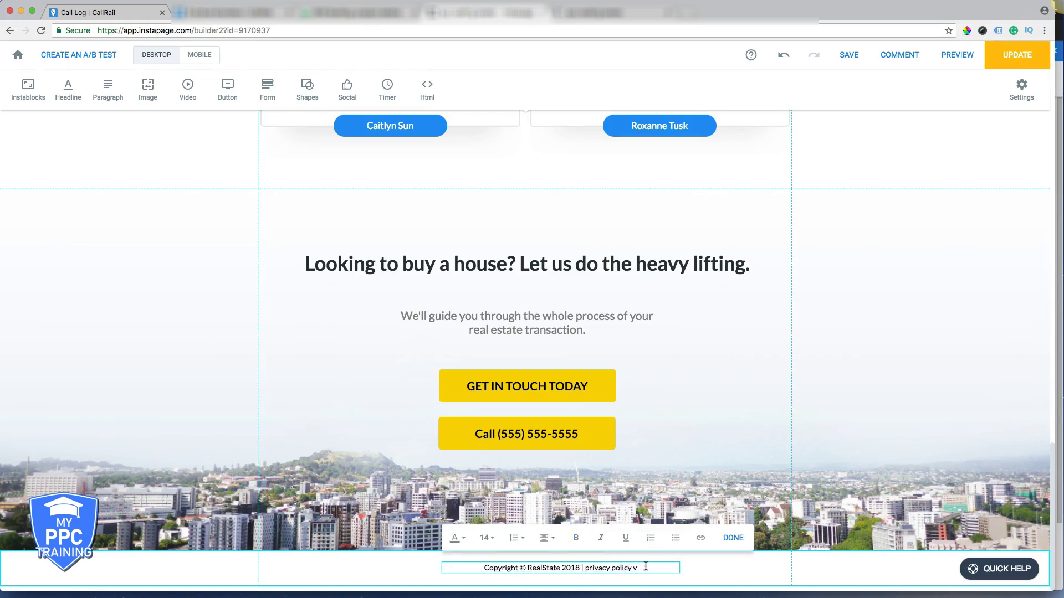
pyautogui.press('BackSpace')
pyautogui.write('|')
pyautogui.press('super+v')
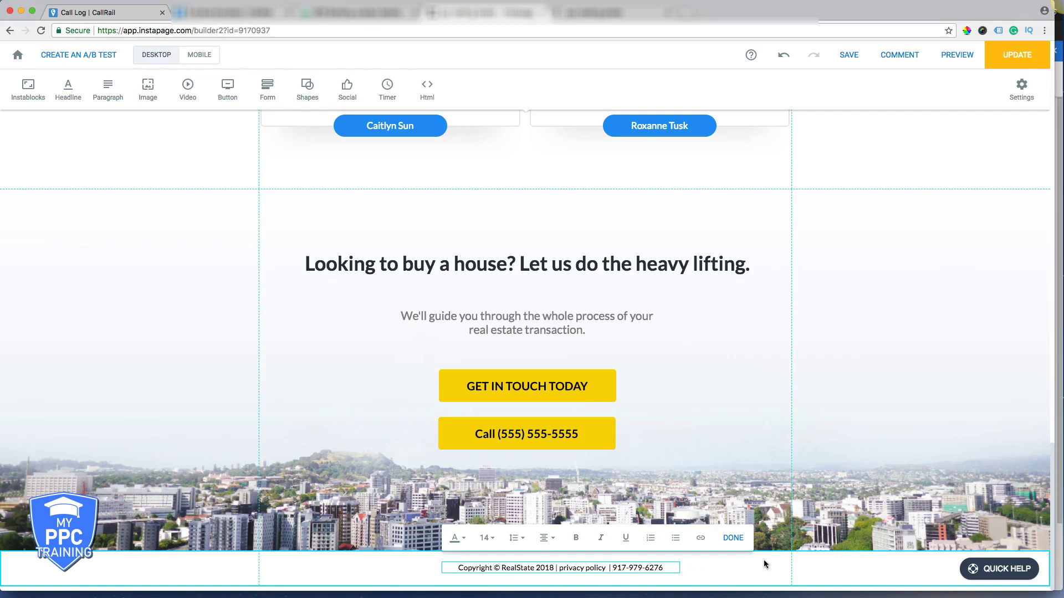
pyautogui.click(734, 539)
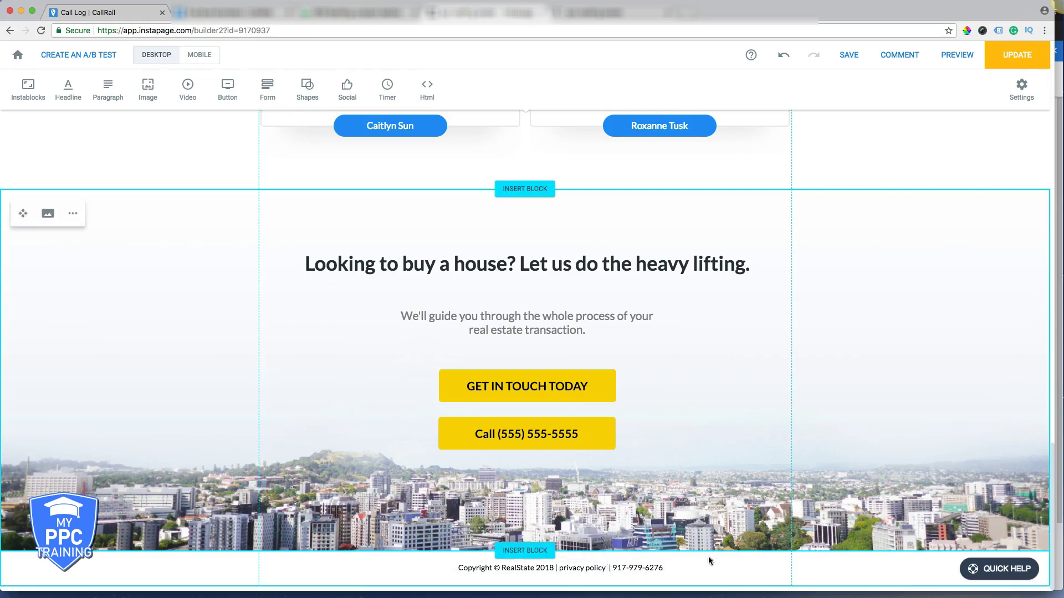
# - Nudge the copyright text box slightly left, then return to CallRail
pyautogui.moveTo(582, 572); pyautogui.dragTo(566, 573)
pyautogui.click(836, 396)
pyautogui.scroll(15, 829, 364)
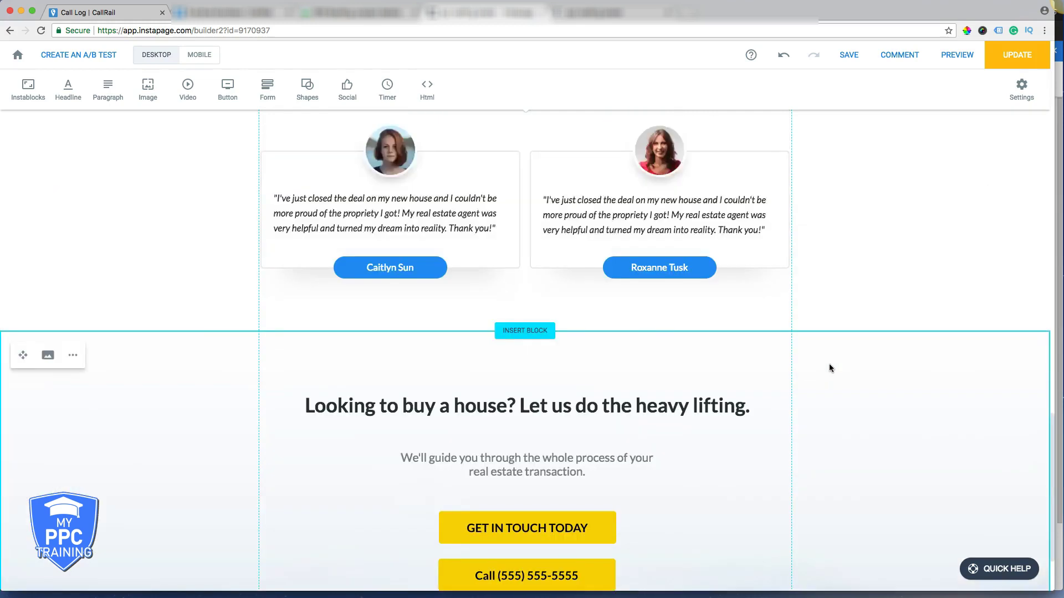
pyautogui.click(226, 12)
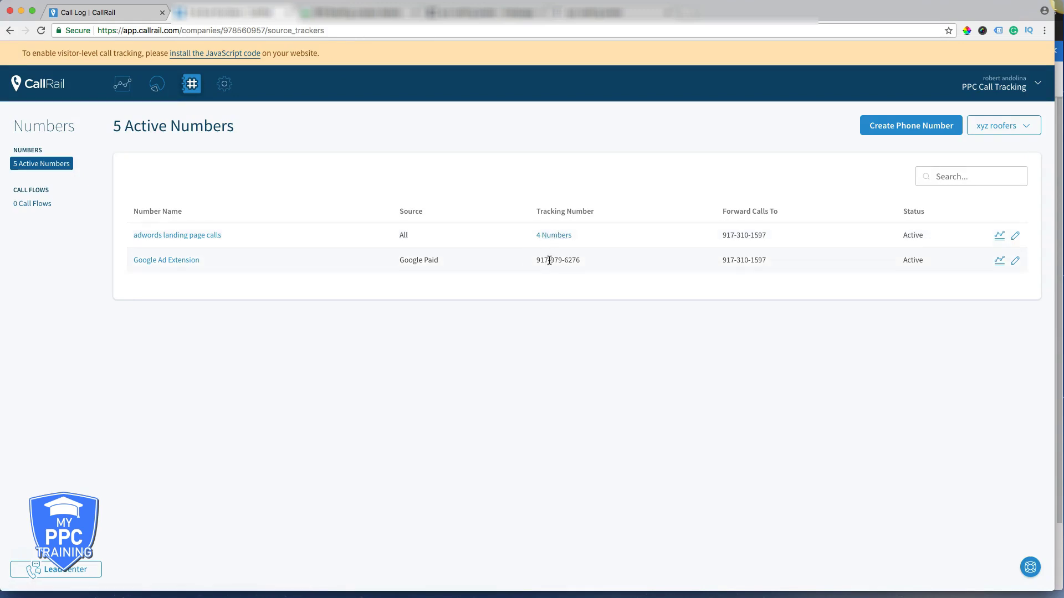
# - Open the Google Analytics integration setup and copy the live landing page's web address
pyautogui.click(226, 87)
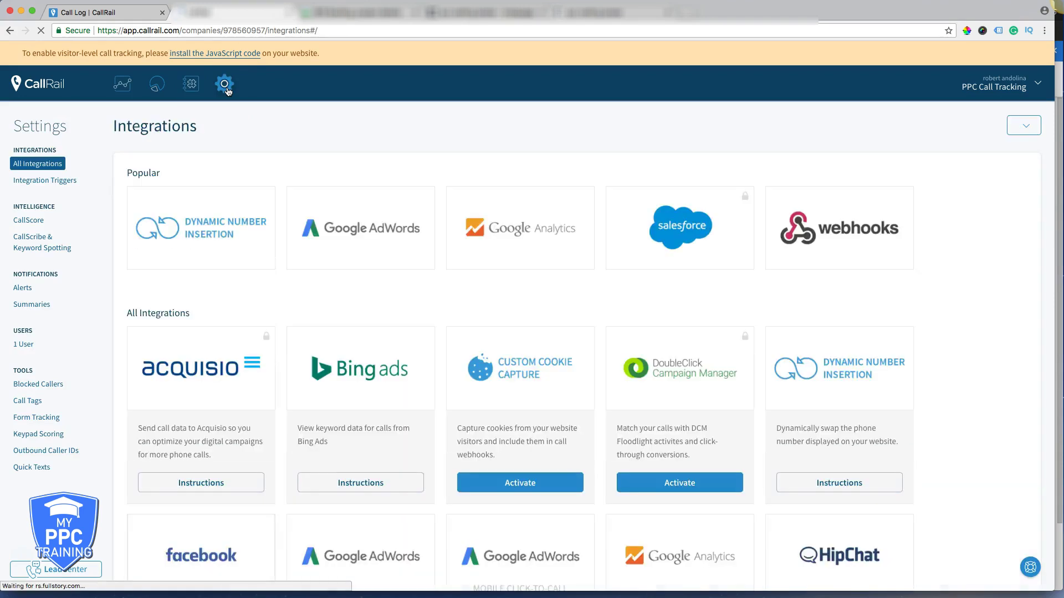
pyautogui.moveTo(540, 241)
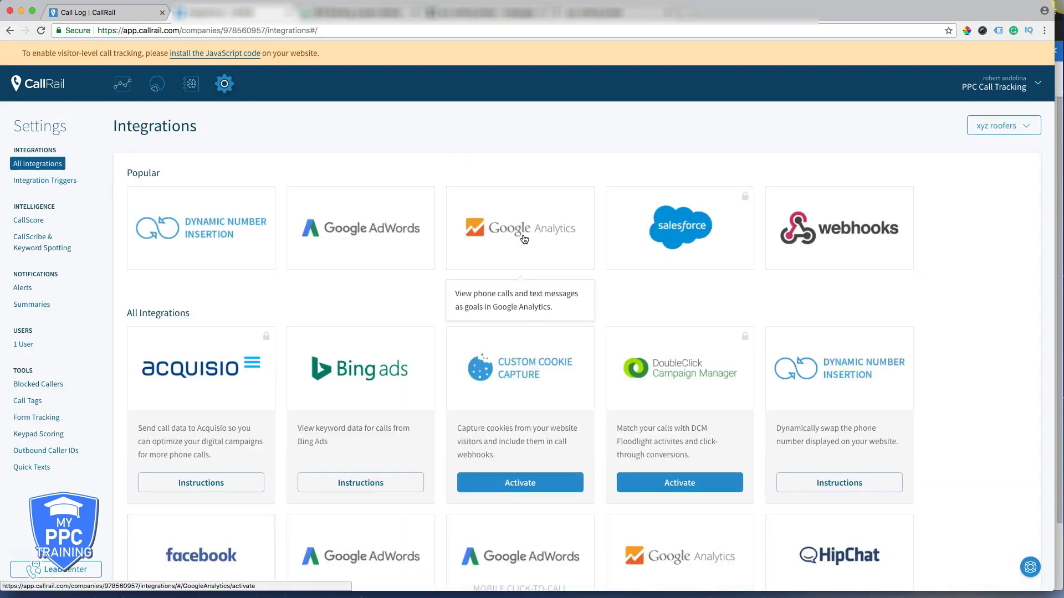
pyautogui.click(521, 232)
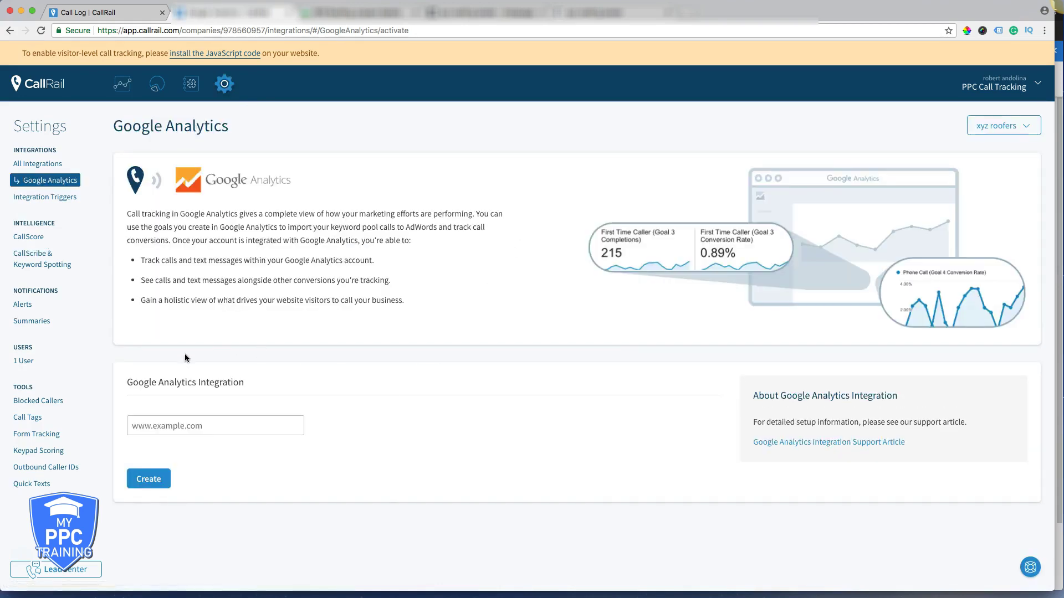
pyautogui.click(177, 425)
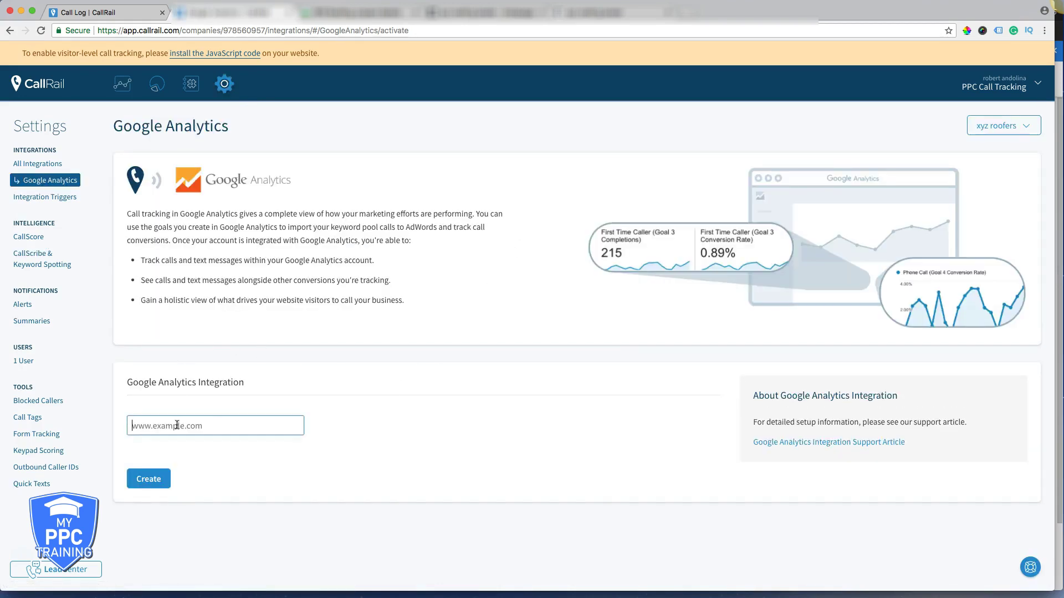
pyautogui.click(593, 9)
pyautogui.click(522, 29)
pyautogui.press('super+c')
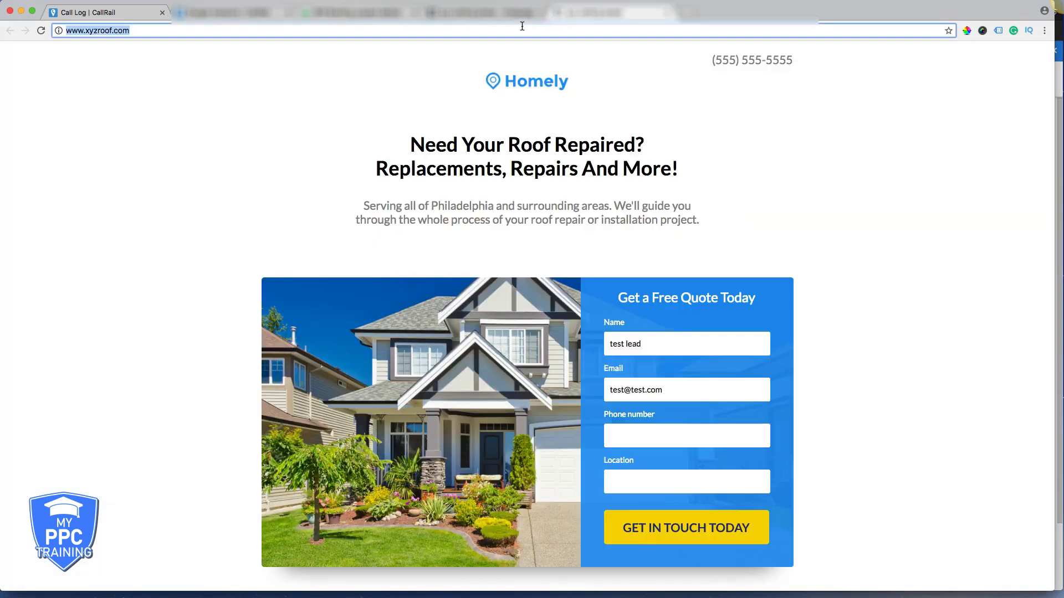
pyautogui.click(226, 12)
pyautogui.click(163, 419)
pyautogui.press('super+v')
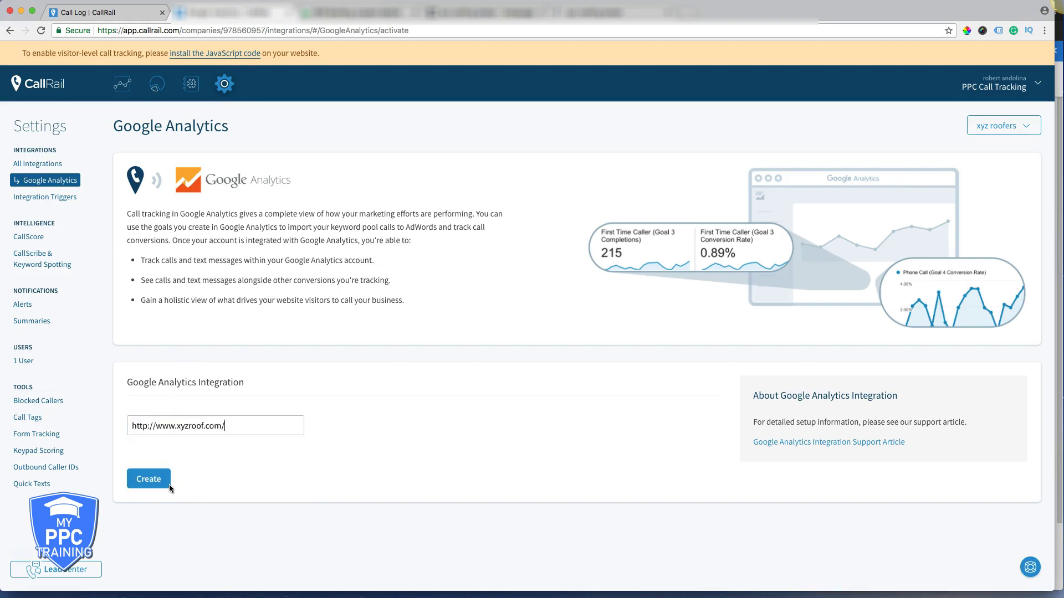
pyautogui.click(153, 480)
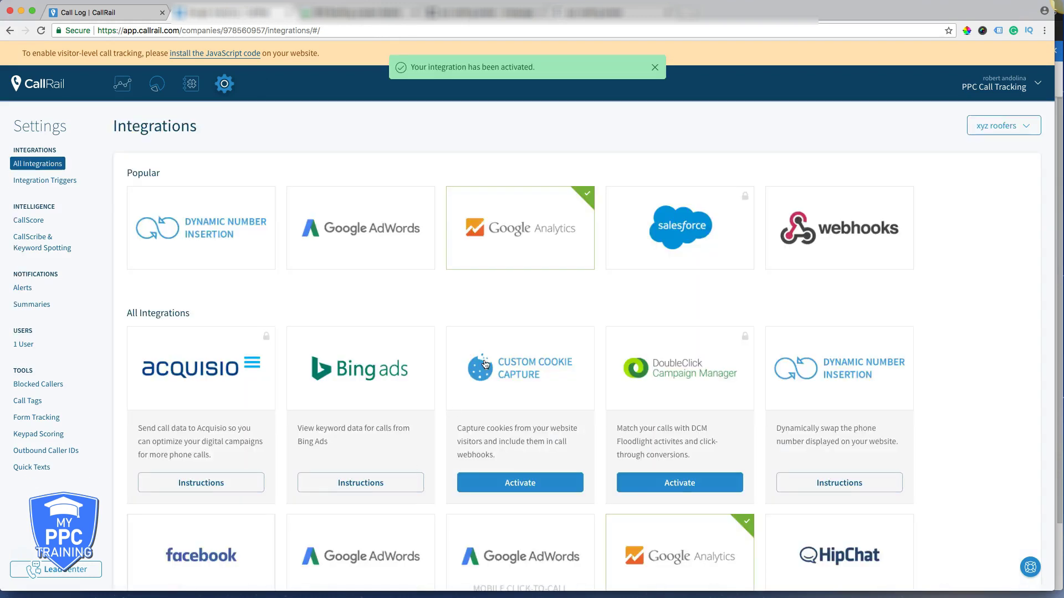
pyautogui.click(365, 244)
# - Scroll through the Google AdWords integration details without authorizing, then return to the Numbers list
pyautogui.scroll(-2, 399, 316)
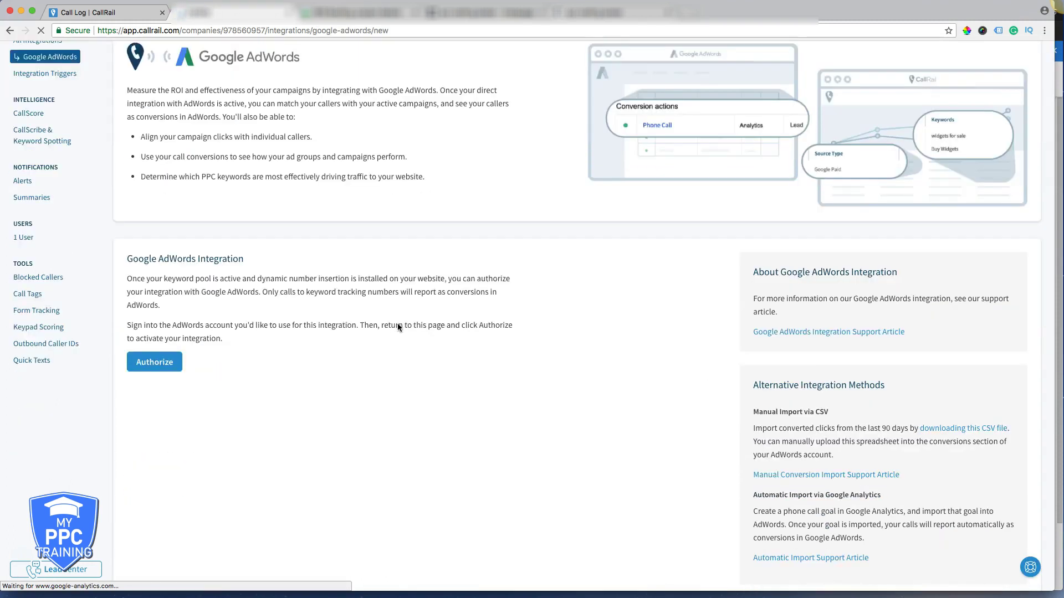
pyautogui.scroll(-1, 397, 327)
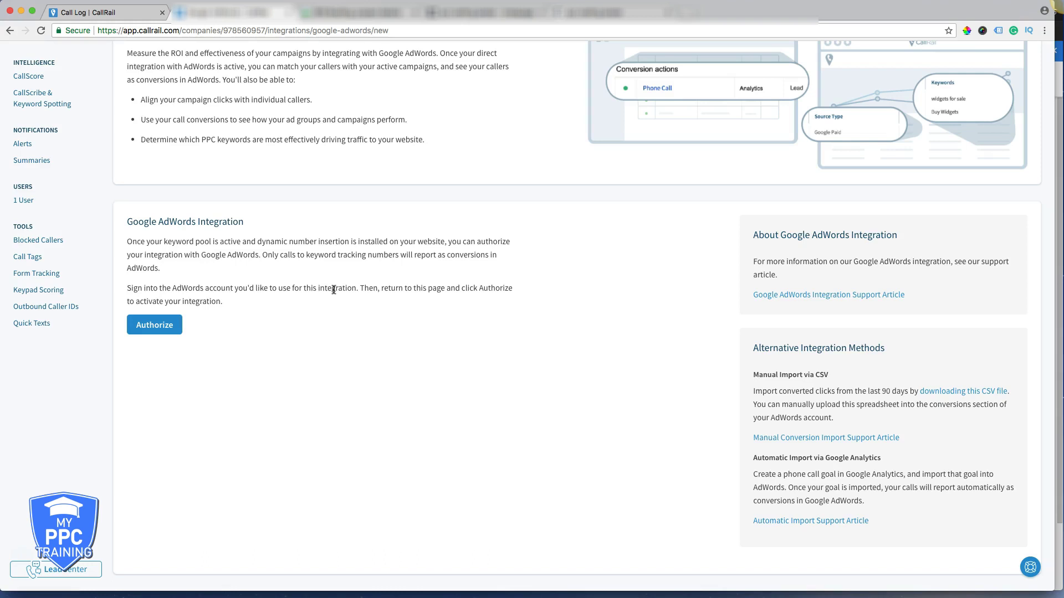
pyautogui.scroll(3, 376, 288)
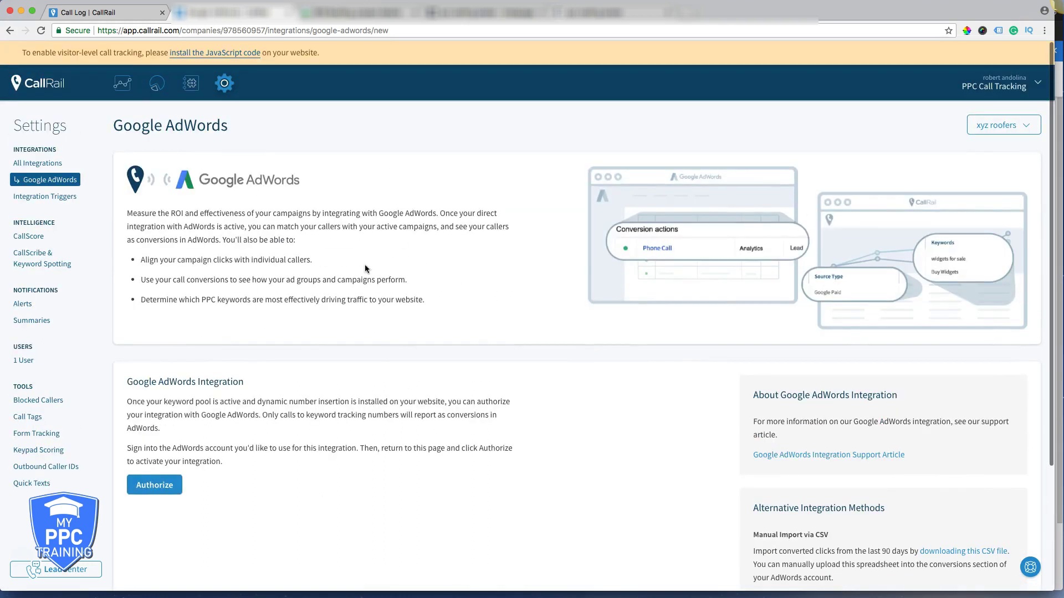
pyautogui.click(193, 88)
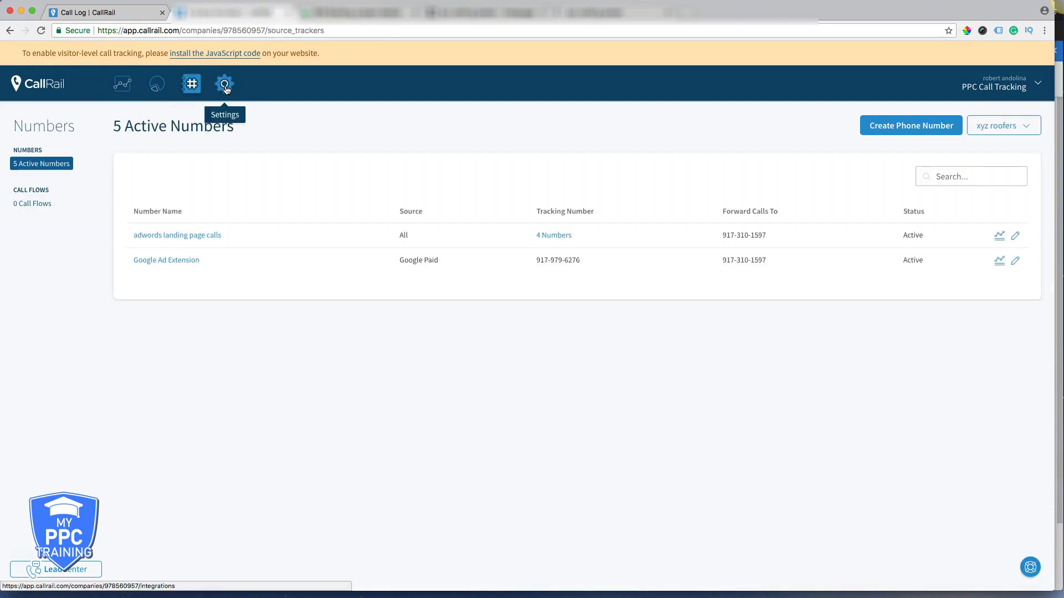
# - Select the Dynamic Number Insertion script from its plain-text view, then switch to the landing page
pyautogui.click(226, 88)
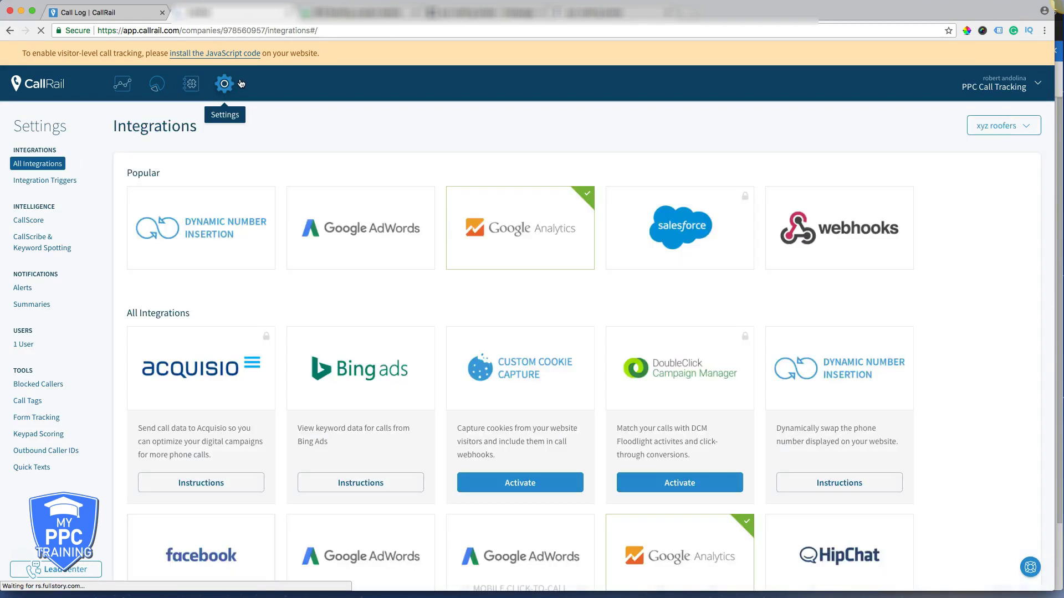
pyautogui.click(211, 215)
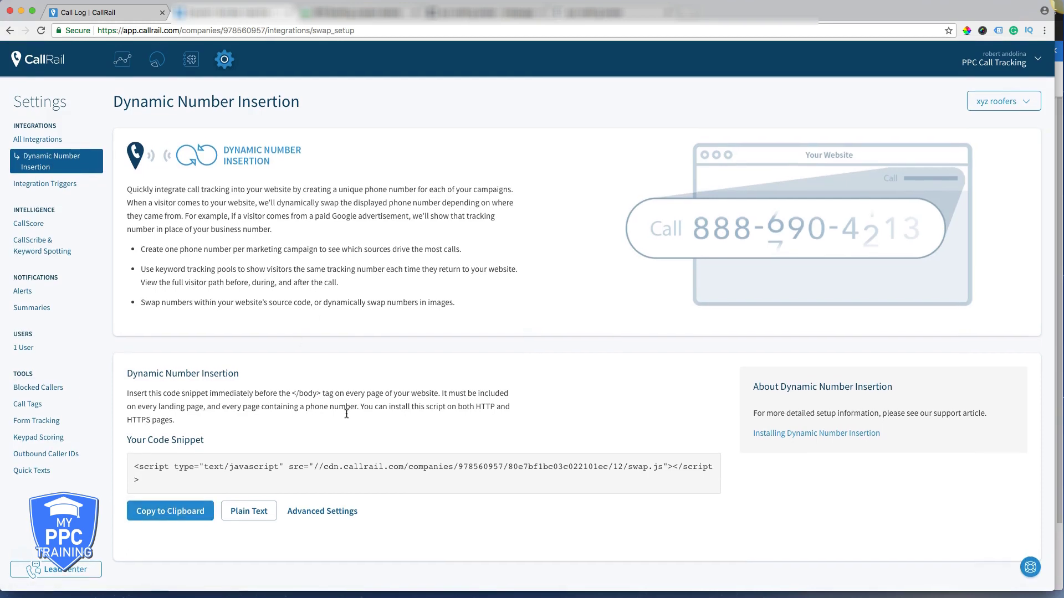
pyautogui.click(238, 514)
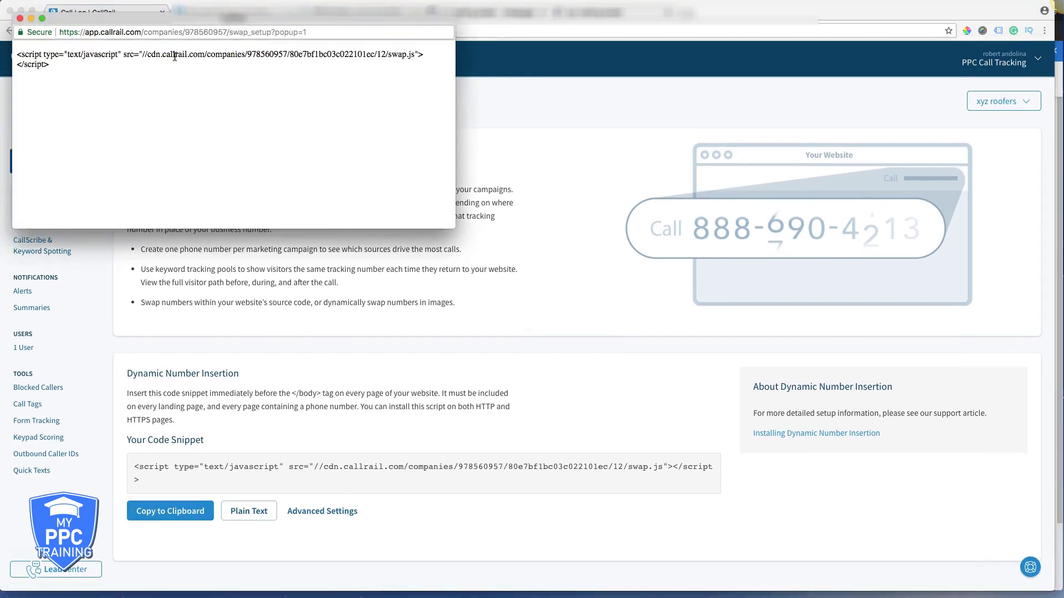
pyautogui.tripleClick(174, 56)
pyautogui.press('super+c')
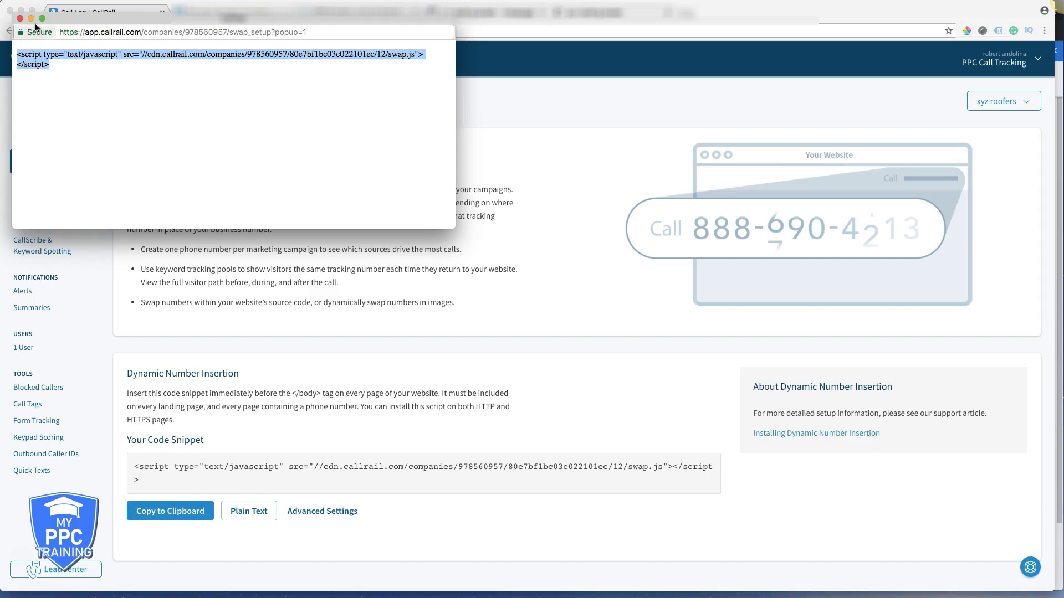
pyautogui.press('super+w')
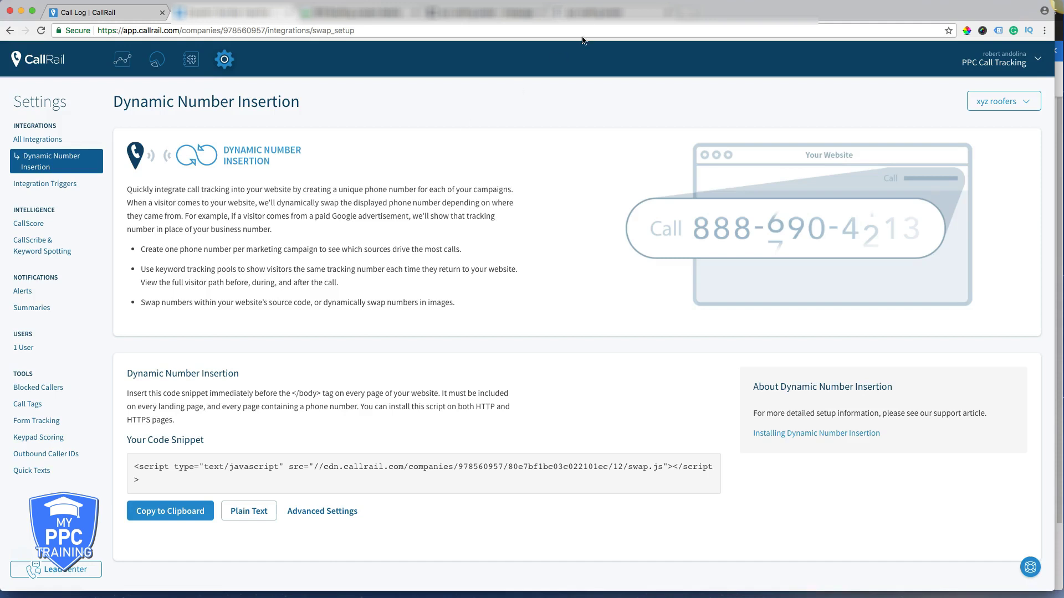
pyautogui.click(587, 16)
# - Paste the CallRail swap.js script into the lander's BODY code and republish the live page
pyautogui.click(474, 12)
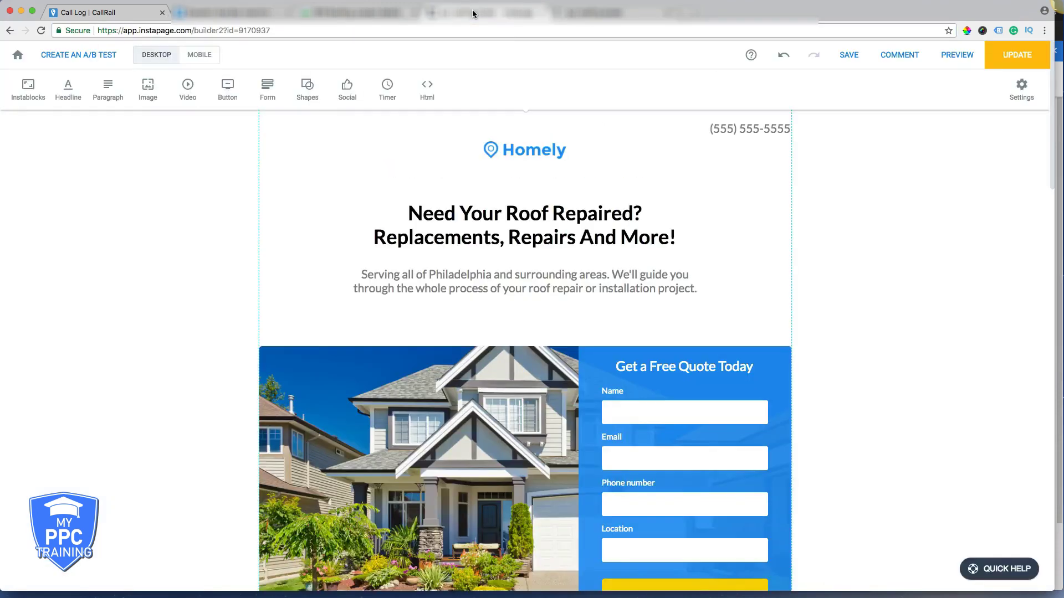
pyautogui.click(1021, 88)
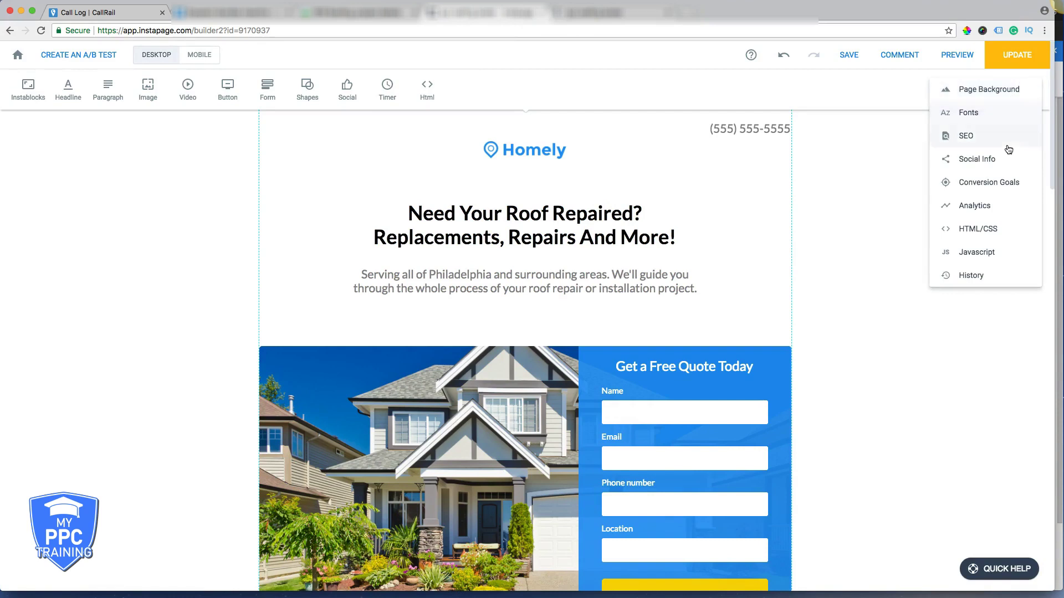
pyautogui.click(976, 230)
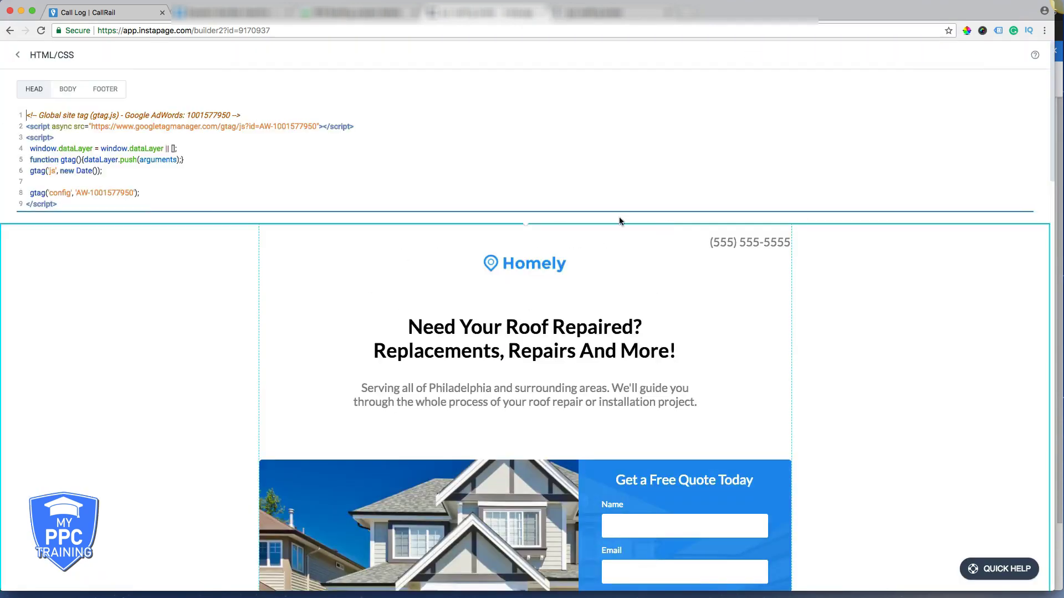
pyautogui.click(68, 88)
pyautogui.click(68, 126)
pyautogui.press('super+v')
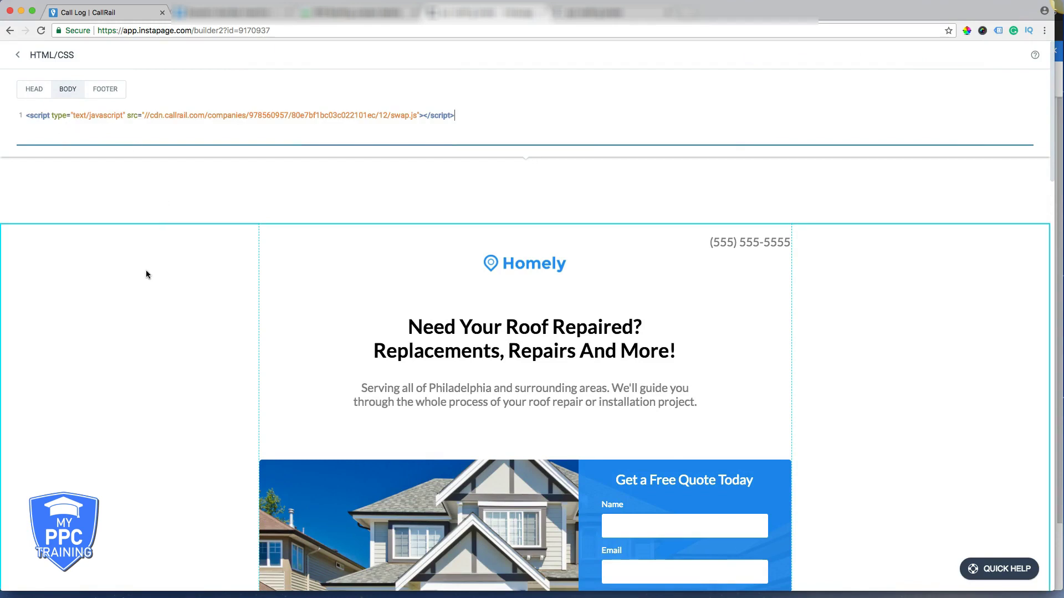
pyautogui.click(146, 271)
pyautogui.click(1014, 58)
pyautogui.click(613, 346)
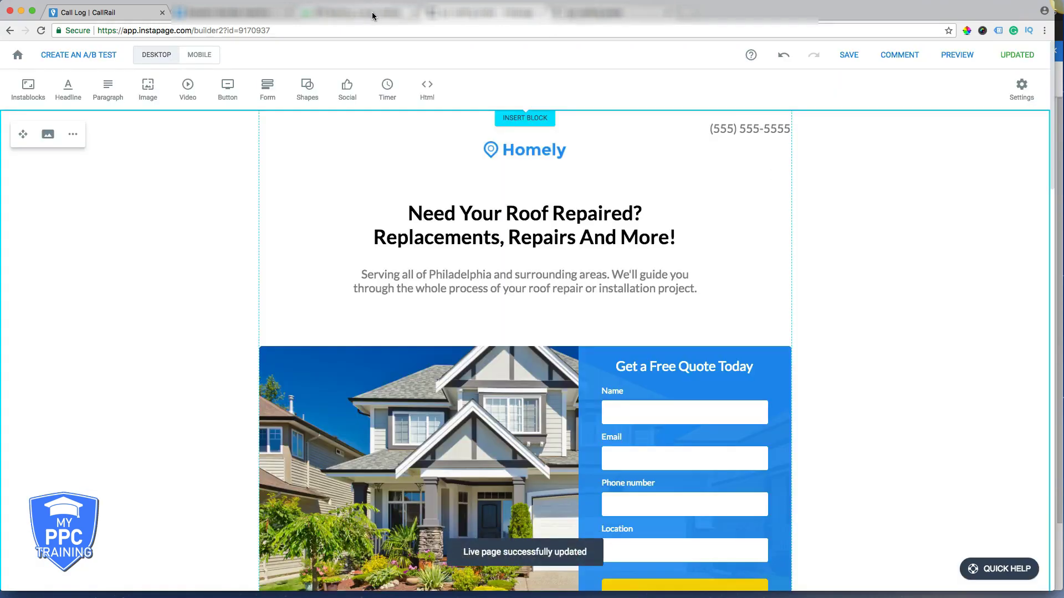
pyautogui.click(110, 12)
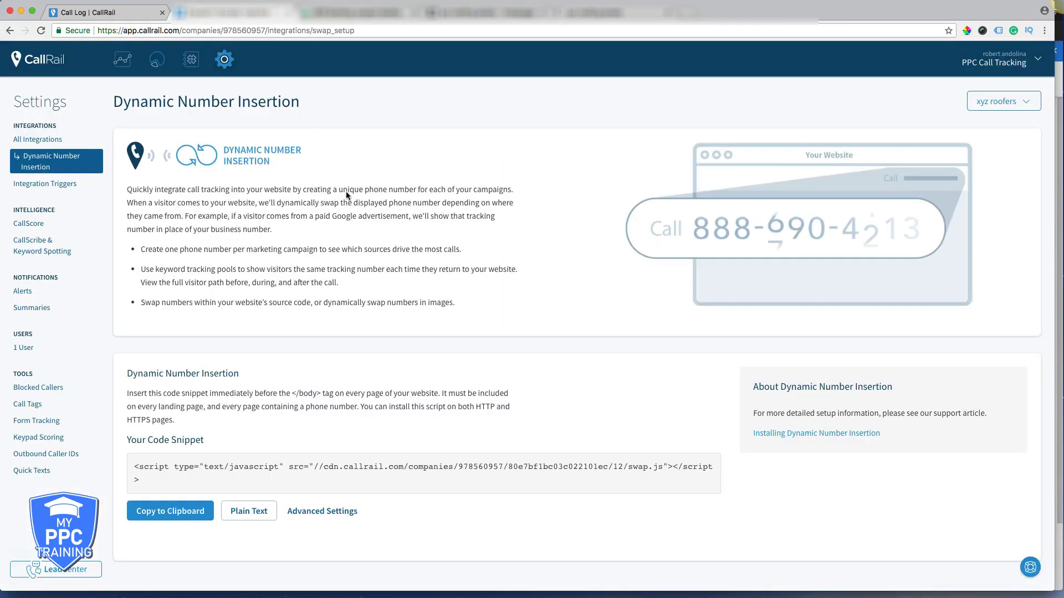
# - Show the Numbers list and select the forwarding number in the first row
pyautogui.click(195, 66)
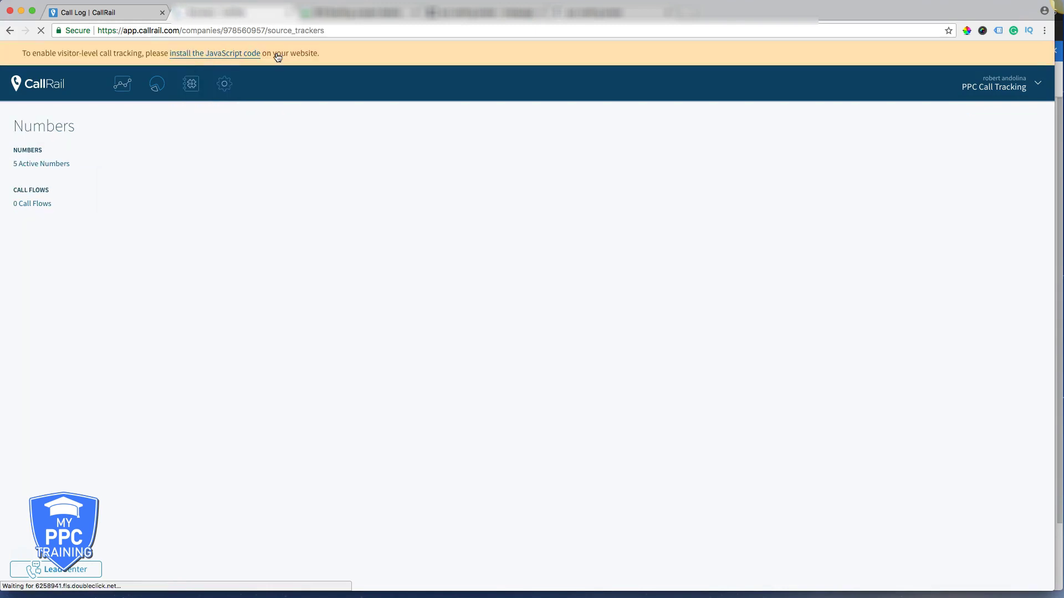
pyautogui.moveTo(766, 235); pyautogui.dragTo(725, 235)
pyautogui.press('super+c')
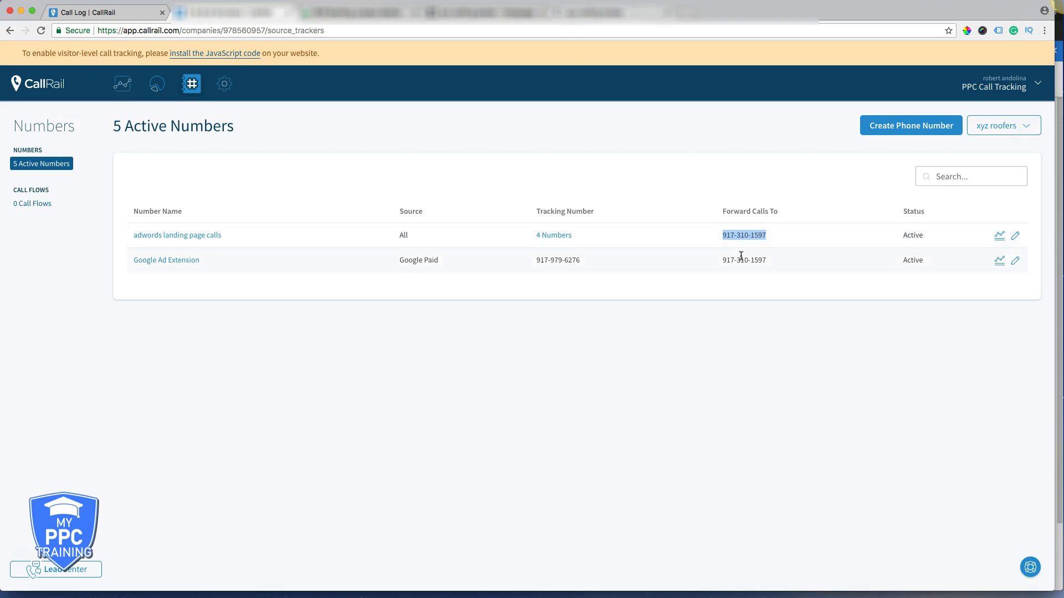
pyautogui.click(475, 16)
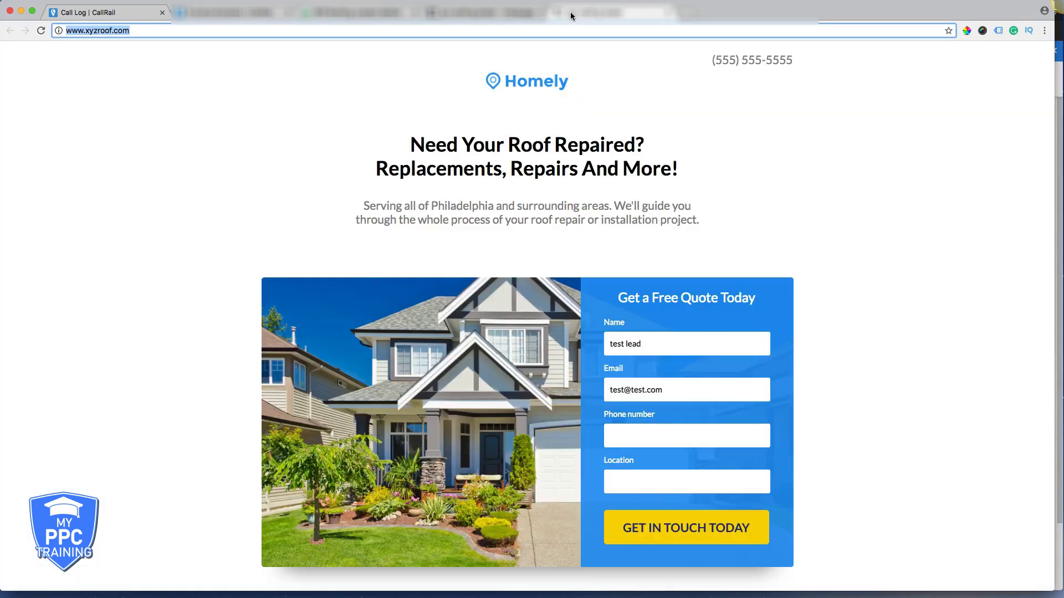
pyautogui.click(474, 18)
pyautogui.doubleClick(731, 128)
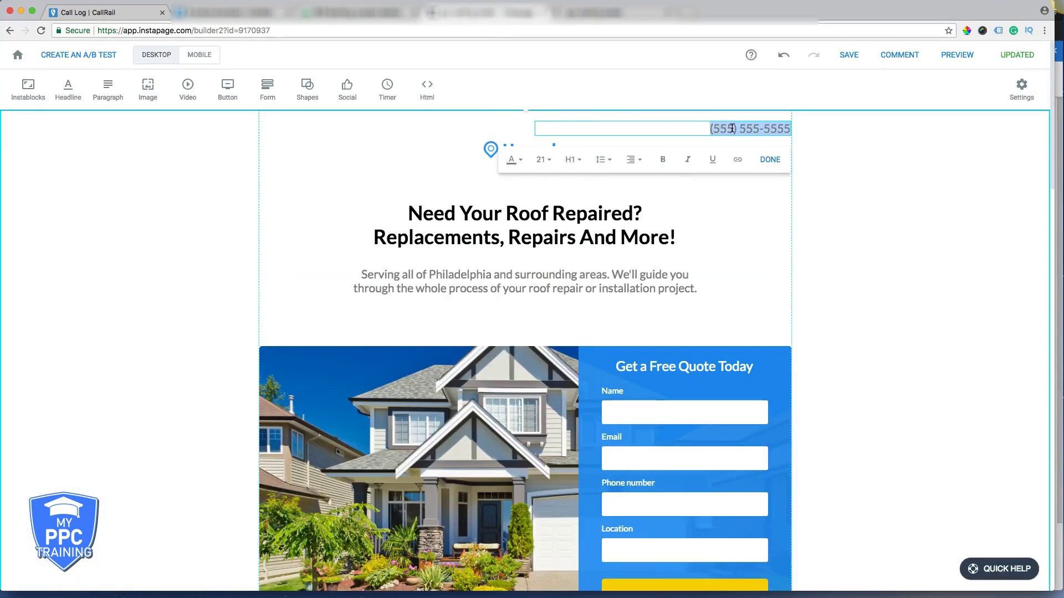
pyautogui.press('super+v')
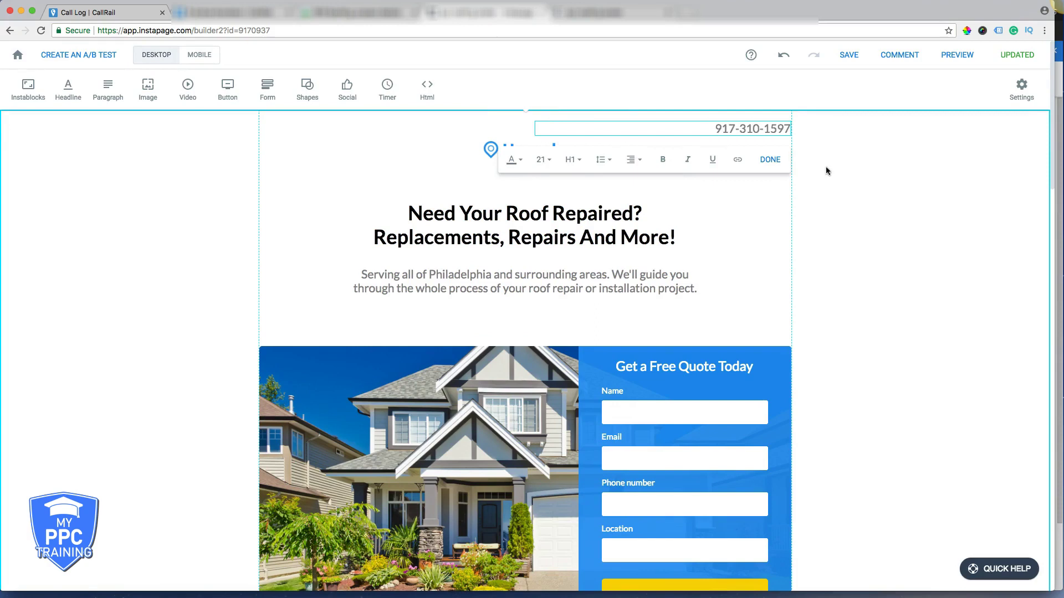
pyautogui.click(826, 169)
pyautogui.click(1021, 55)
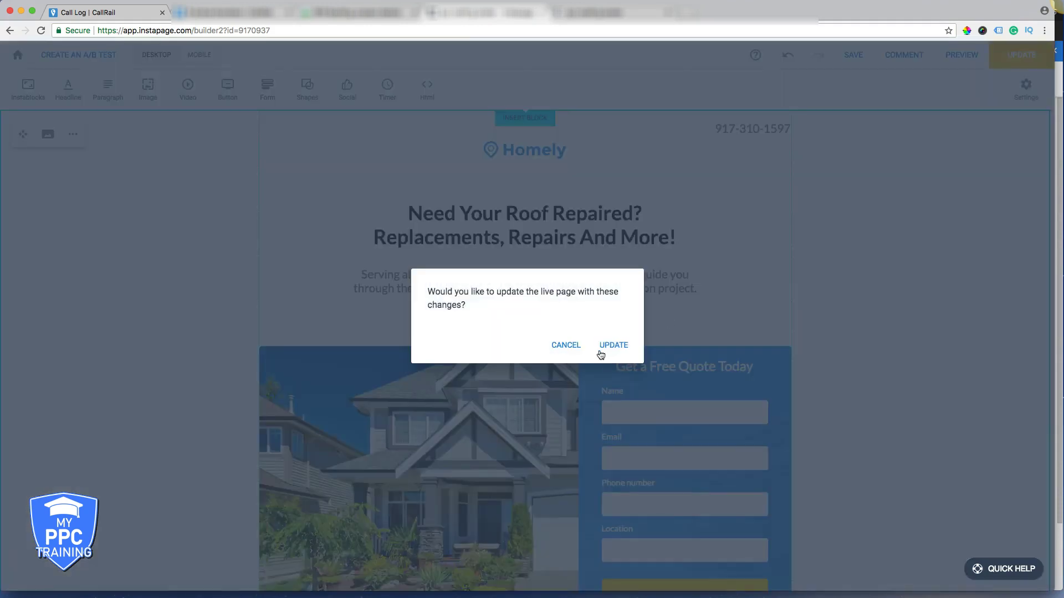
pyautogui.click(608, 346)
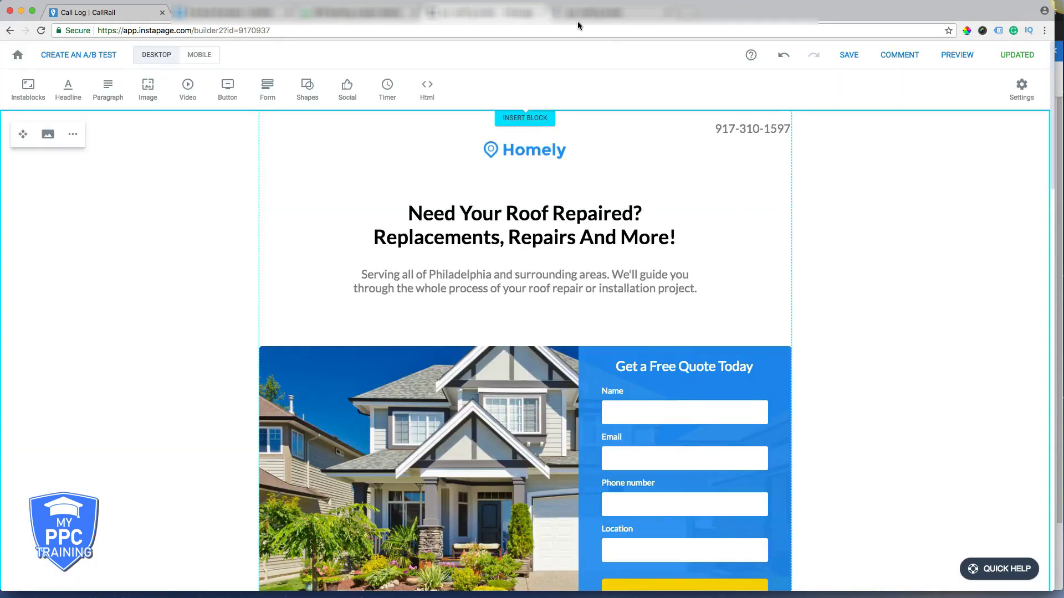
pyautogui.click(567, 11)
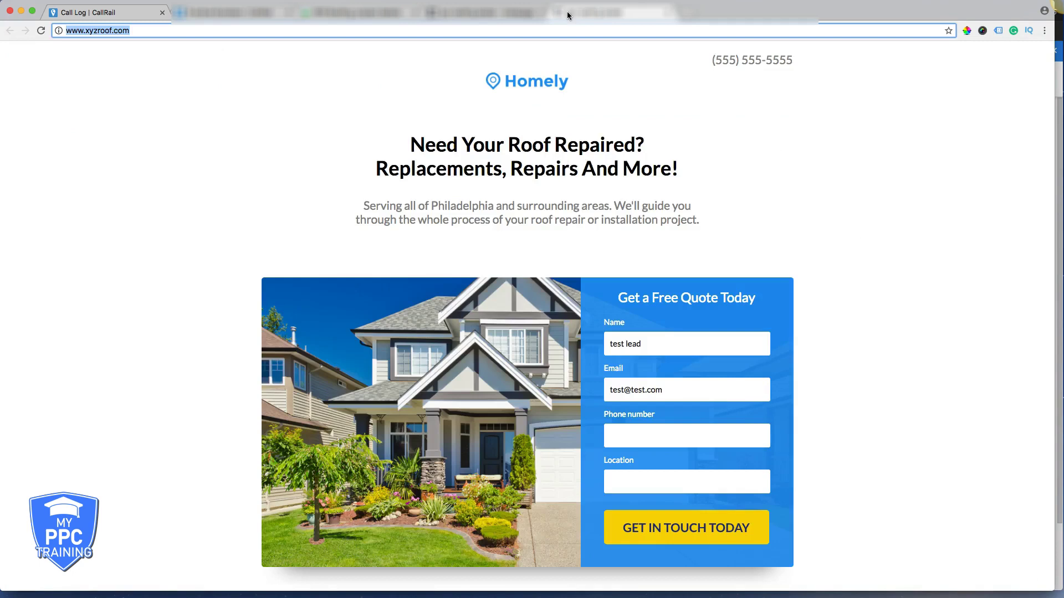
pyautogui.click(42, 31)
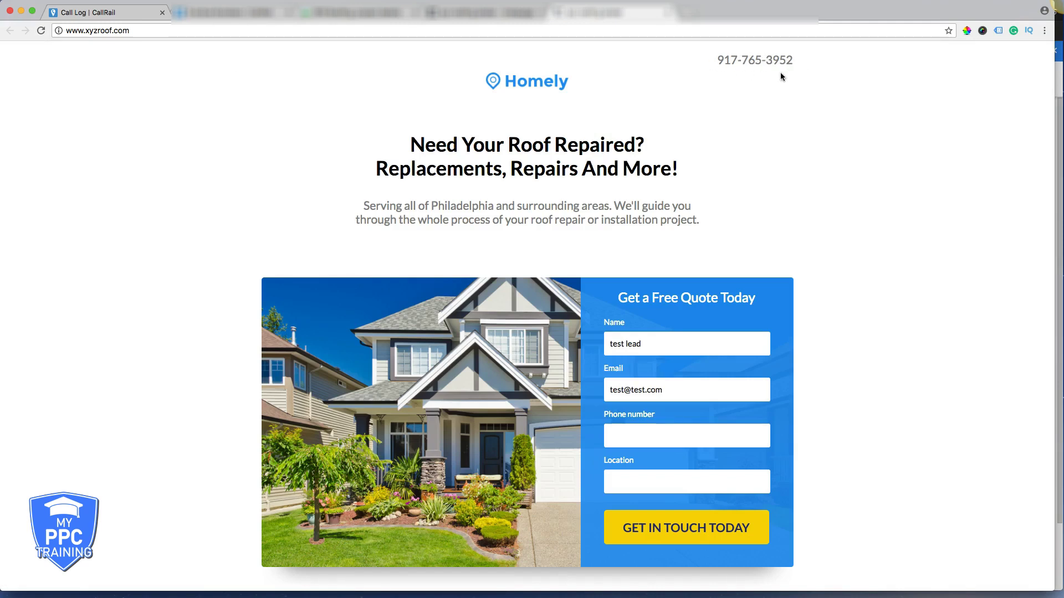
pyautogui.click(212, 8)
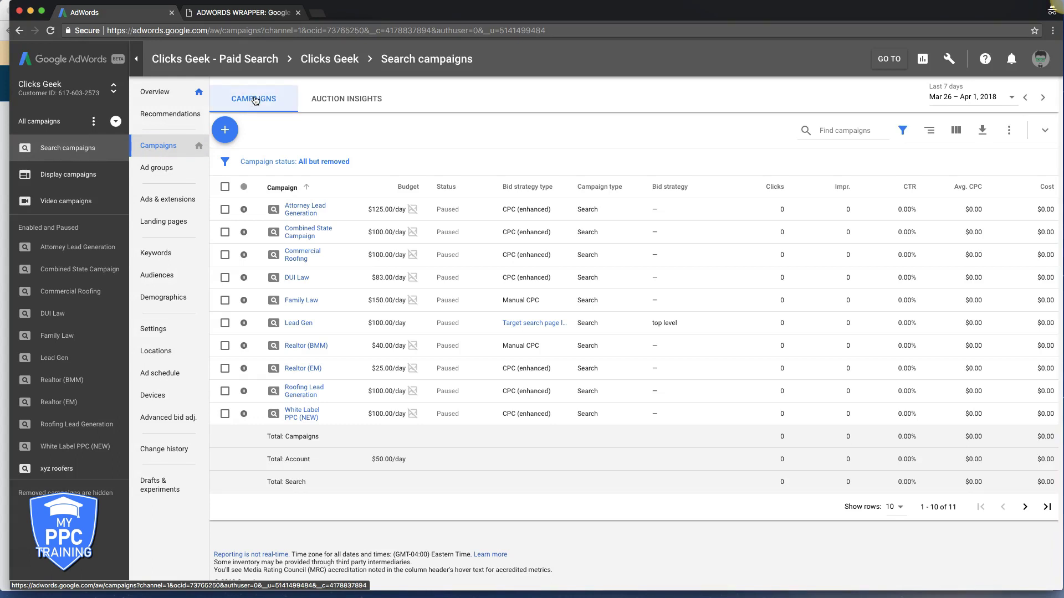
# - Show the Settings table for the Clicks Geek search campaigns
pyautogui.click(161, 329)
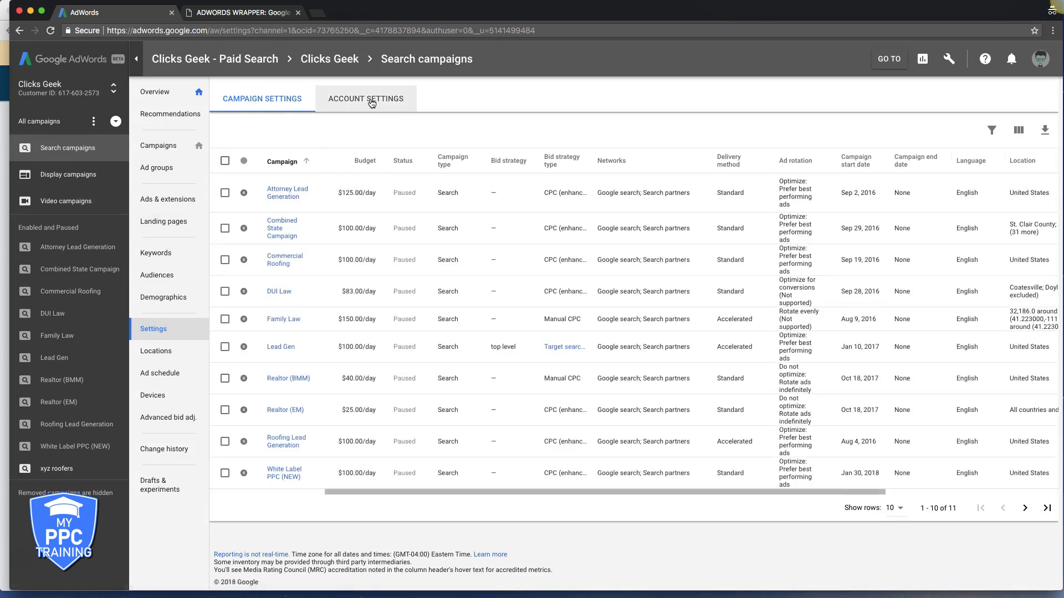
# - Save the account tracking template as {lpurl}?keyword={keyword}
pyautogui.click(372, 105)
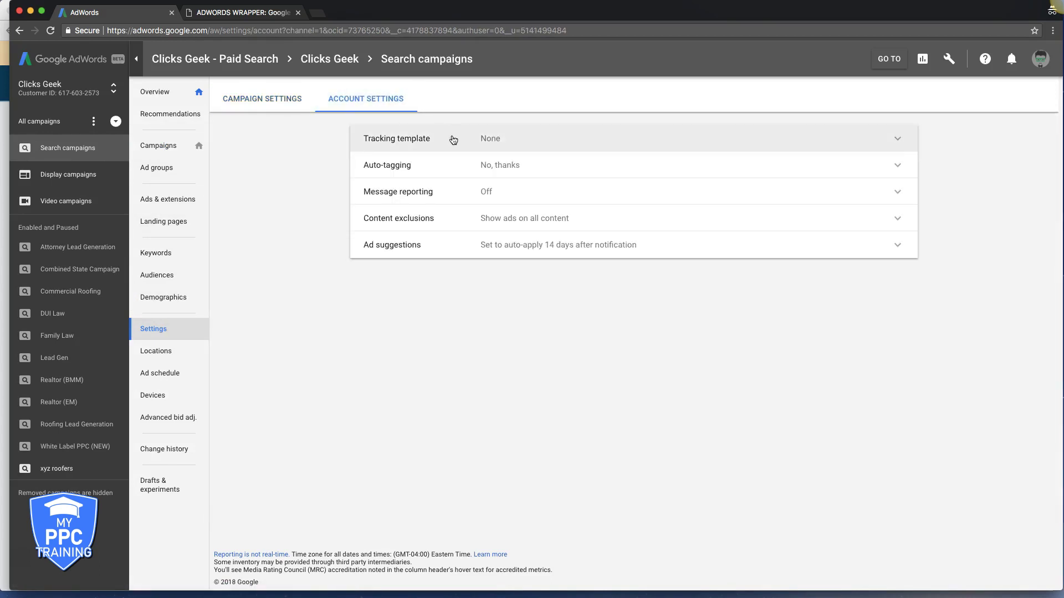
pyautogui.click(898, 141)
pyautogui.click(496, 152)
pyautogui.write('{lpurl}?keyword={keyword}')
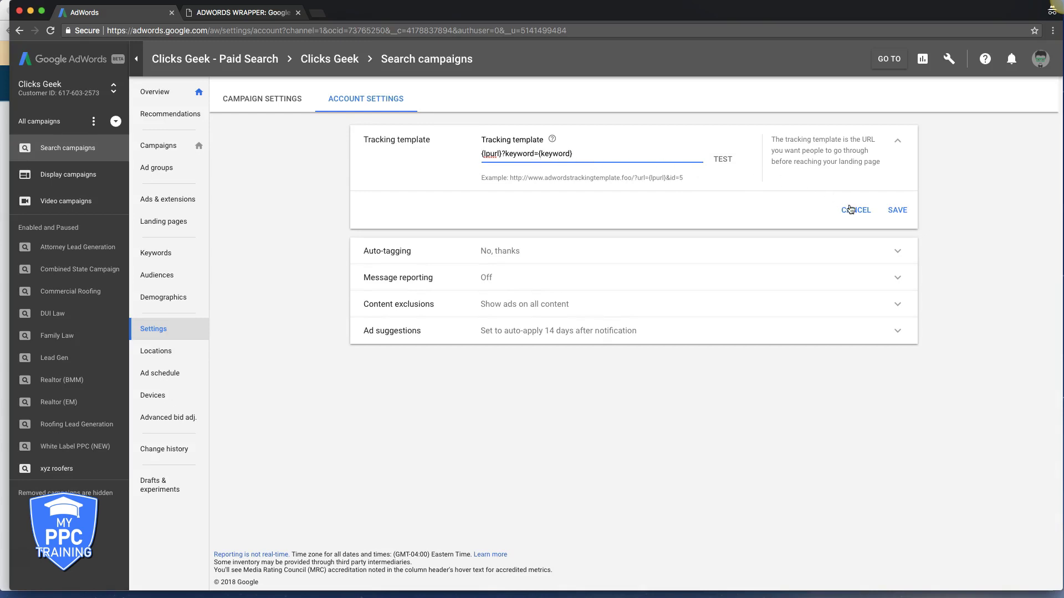
pyautogui.click(897, 211)
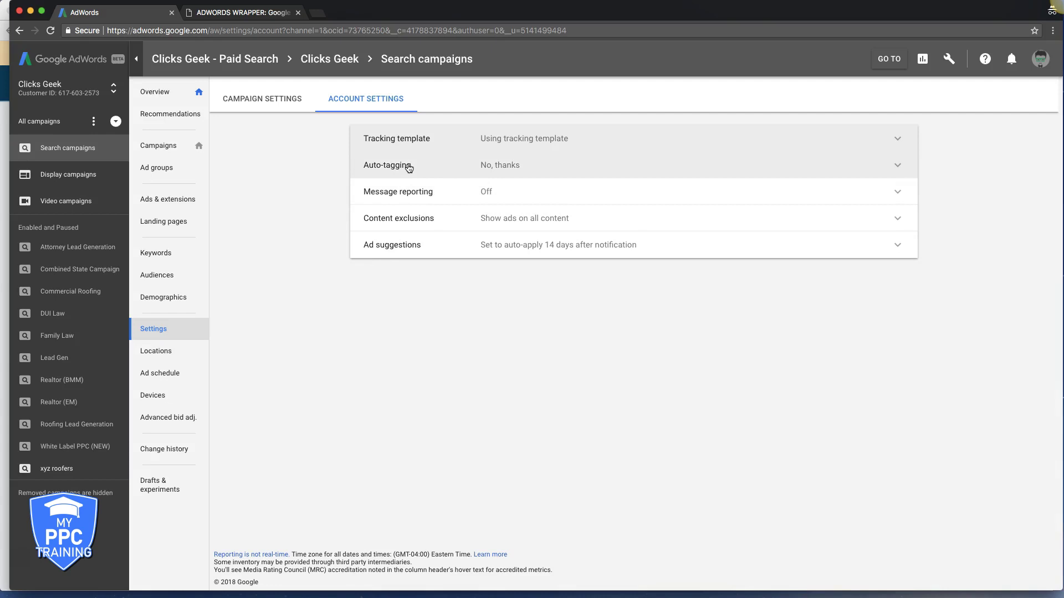
# - Turn on auto-tagging of ad click URLs and save it
pyautogui.click(898, 165)
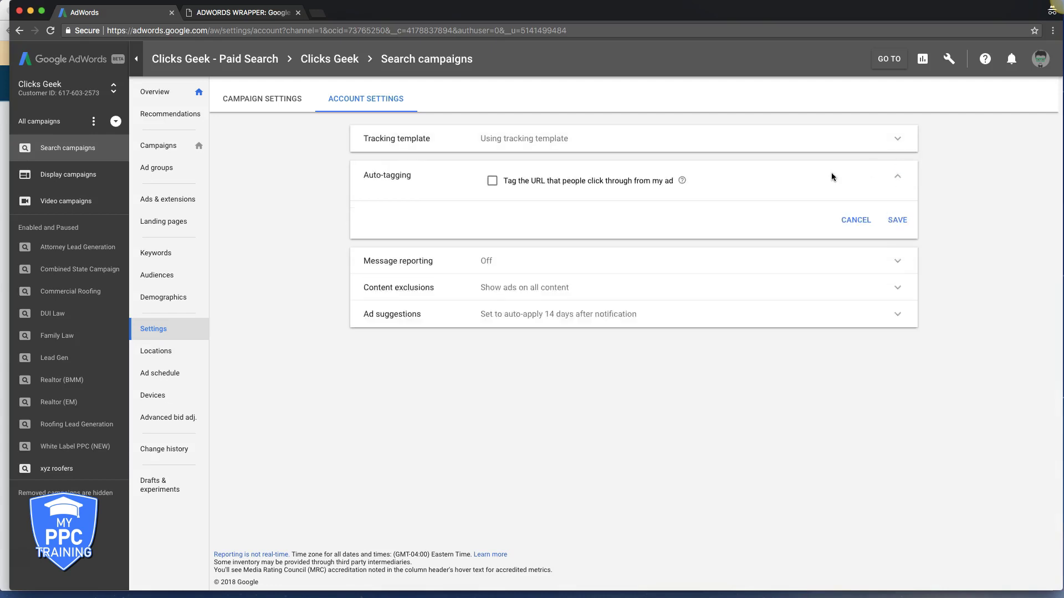
pyautogui.click(491, 183)
pyautogui.click(897, 220)
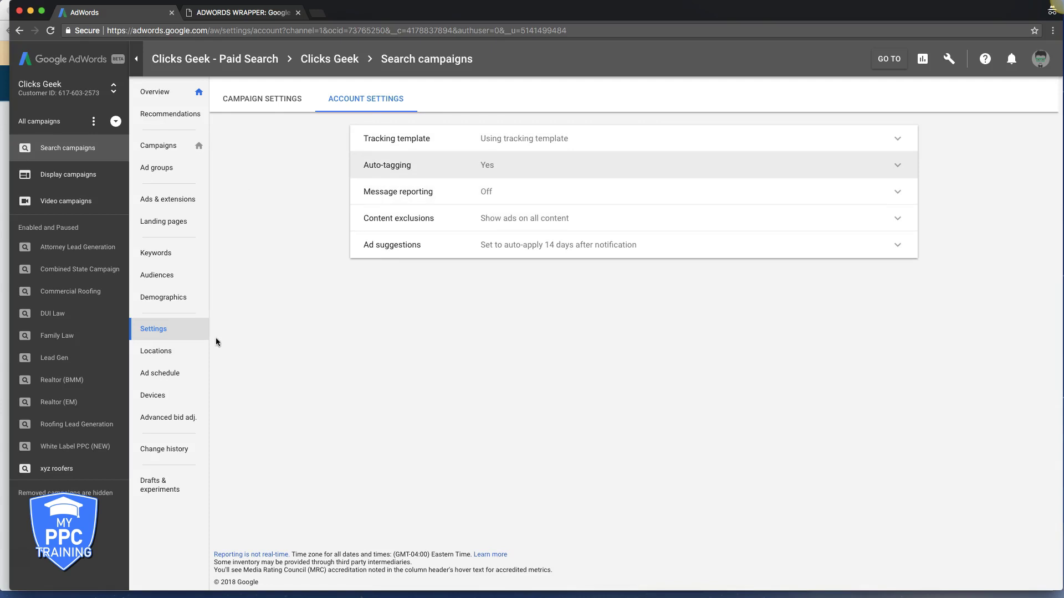
pyautogui.click(158, 147)
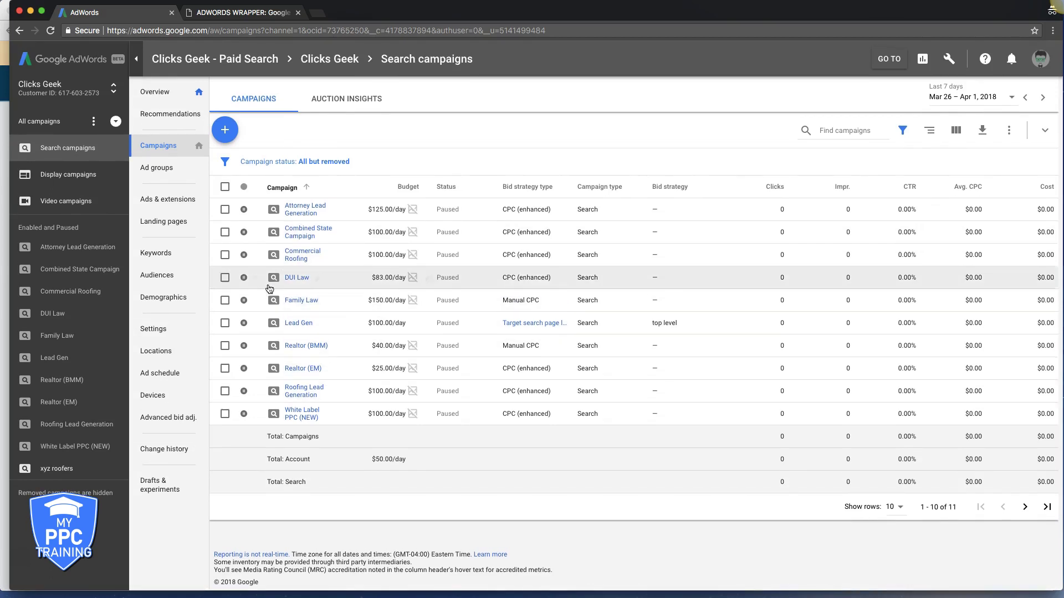
# - Save the xyz roofers Analytics link with site-metrics import on for All Web Site Data
pyautogui.click(60, 468)
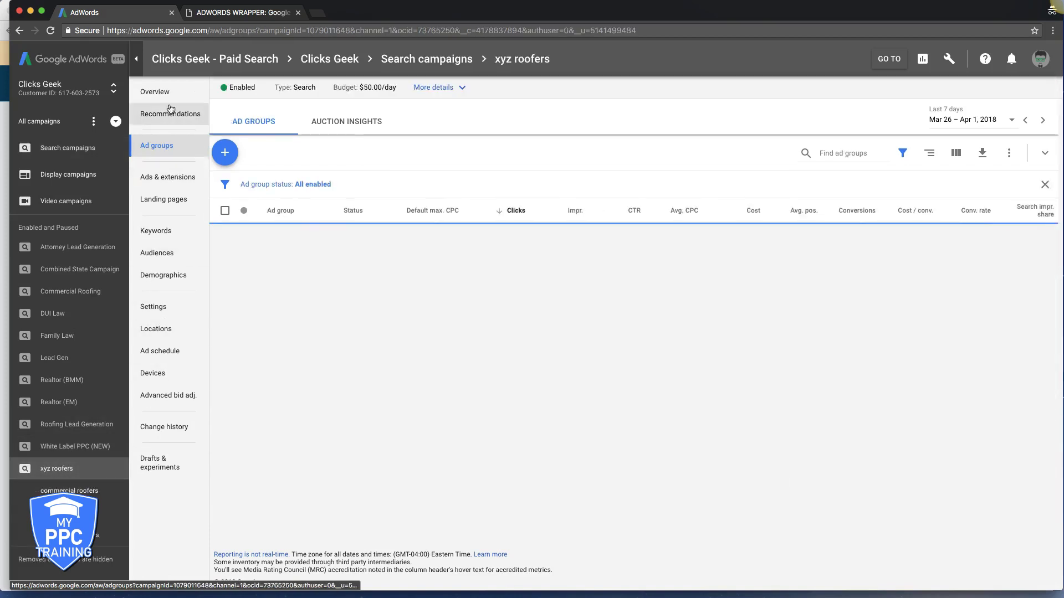
pyautogui.click(948, 60)
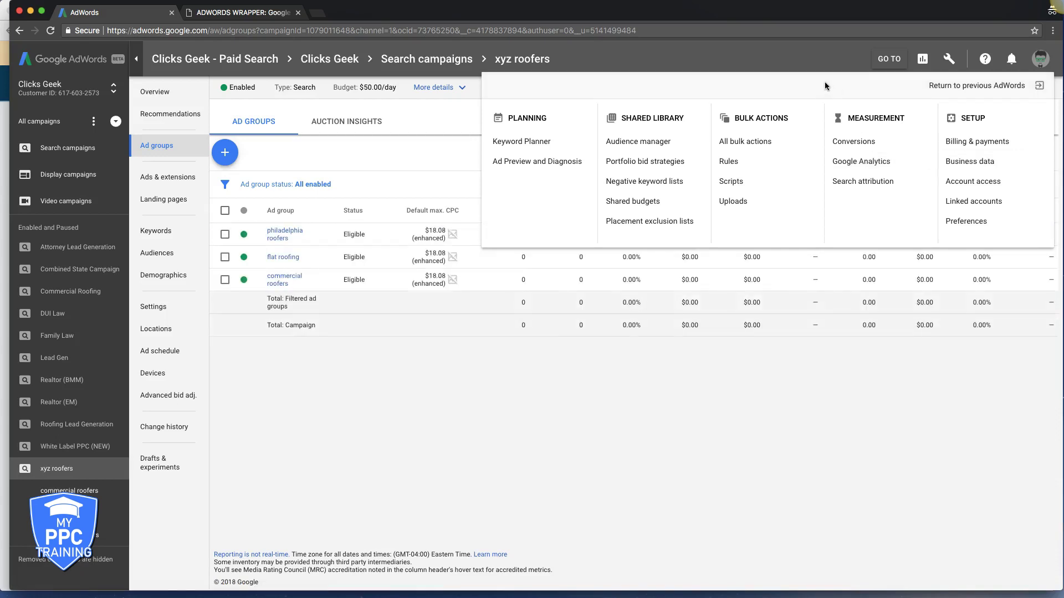
pyautogui.click(302, 155)
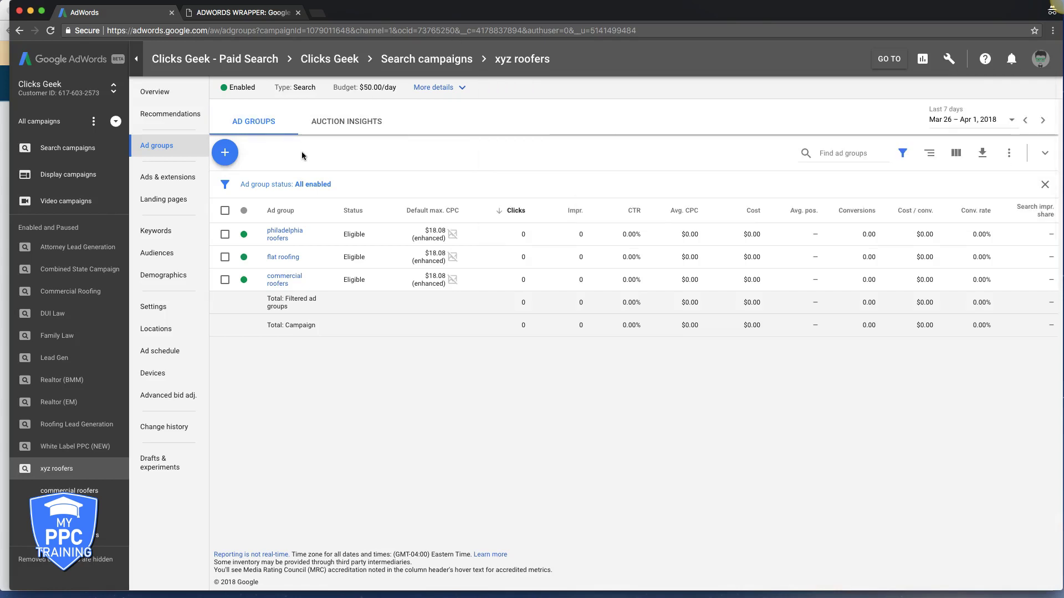
pyautogui.click(949, 60)
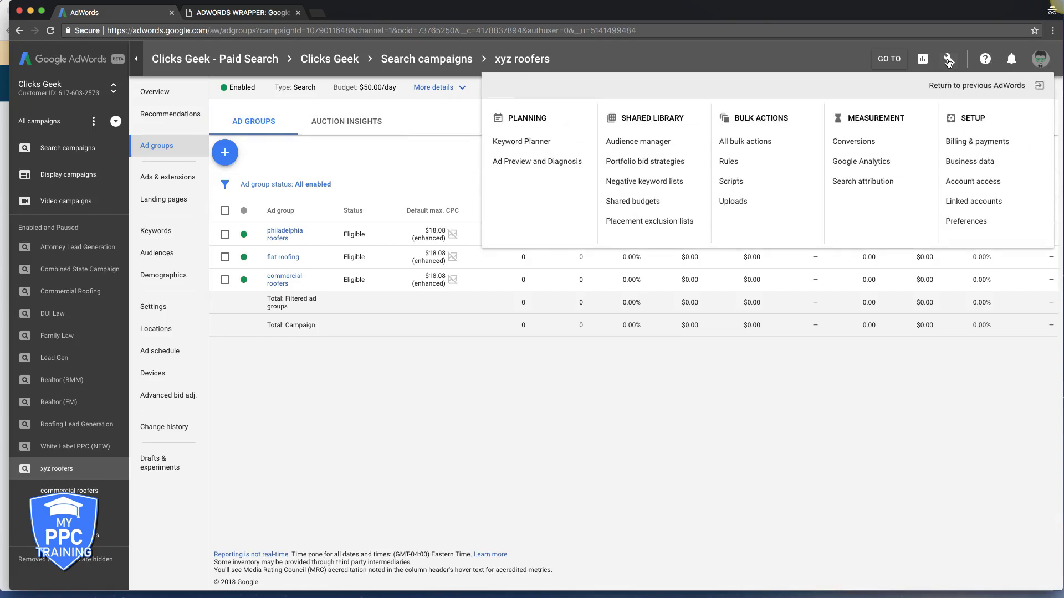
pyautogui.click(971, 203)
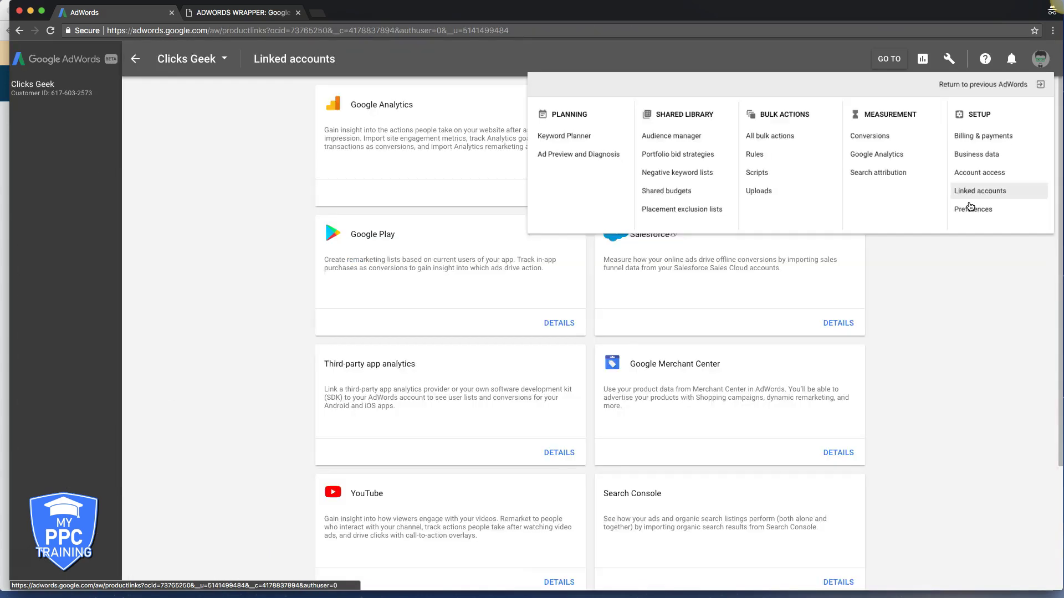
pyautogui.click(501, 193)
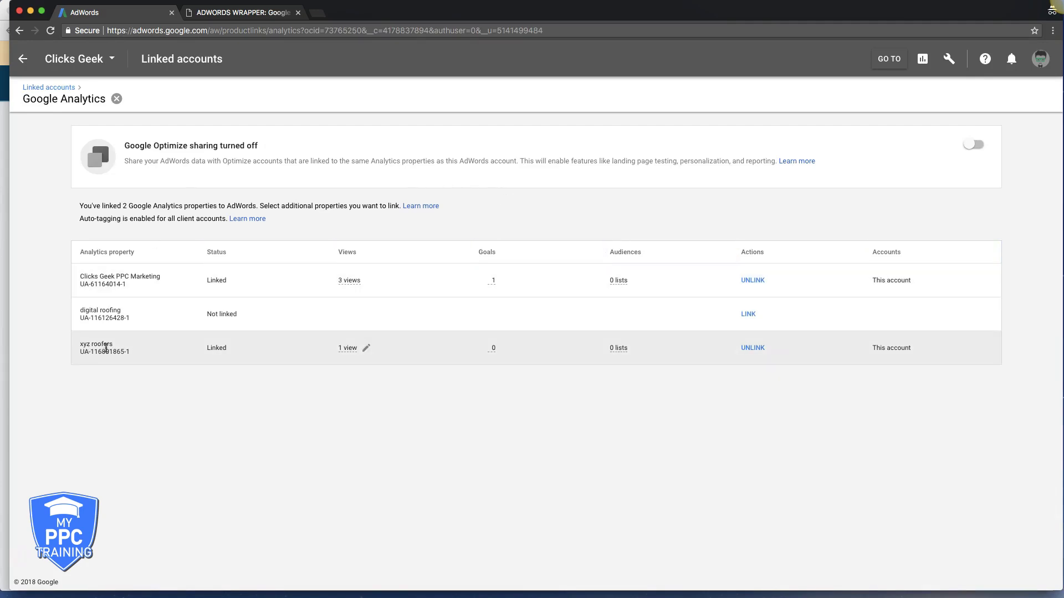
pyautogui.click(367, 349)
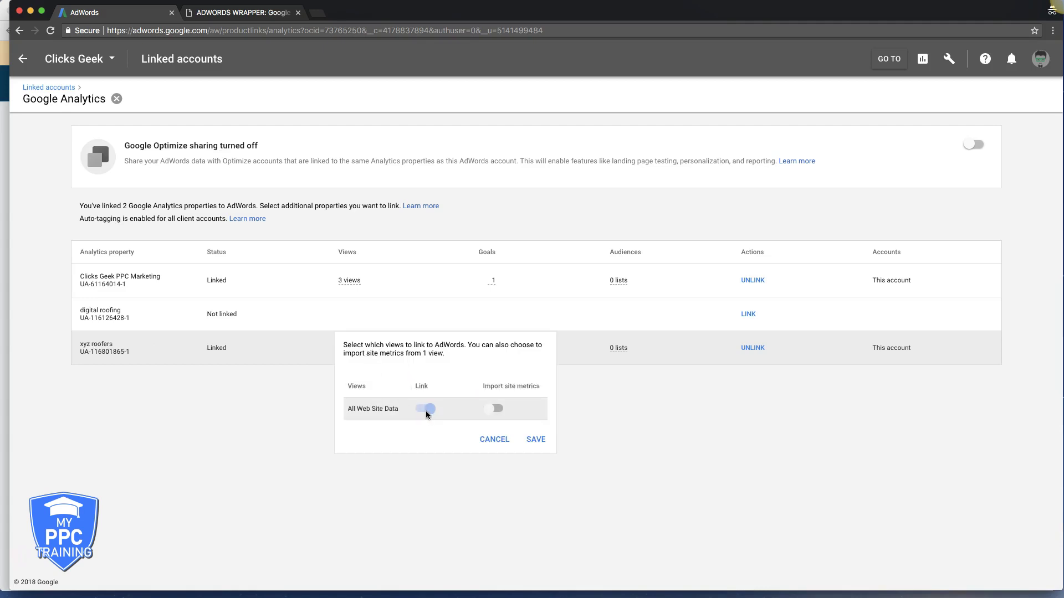
pyautogui.click(499, 410)
pyautogui.click(540, 441)
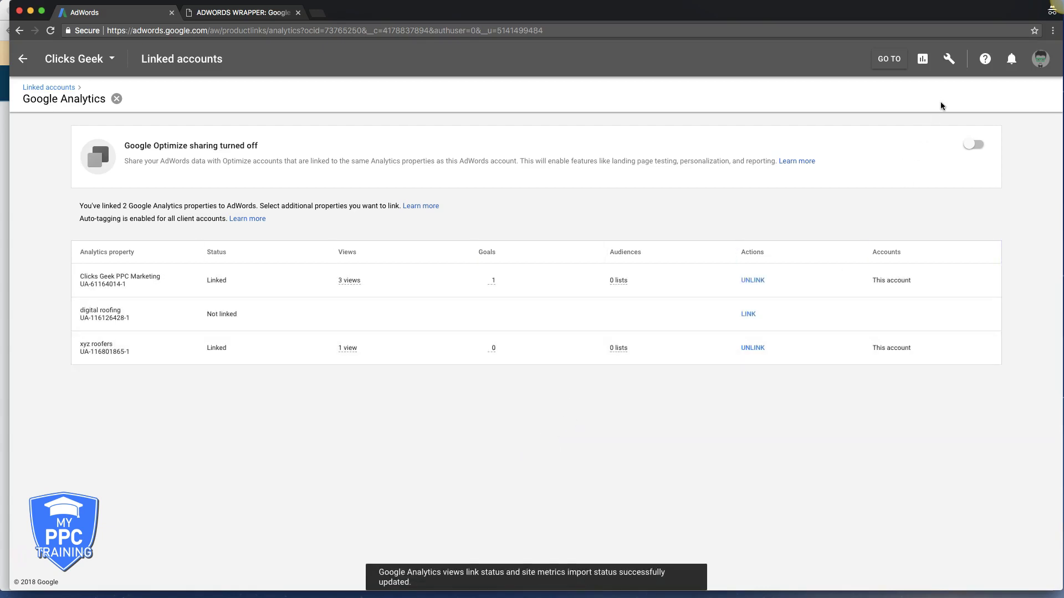
# - Go back to the campaign's ad groups and open the account's conversion actions
pyautogui.click(21, 61)
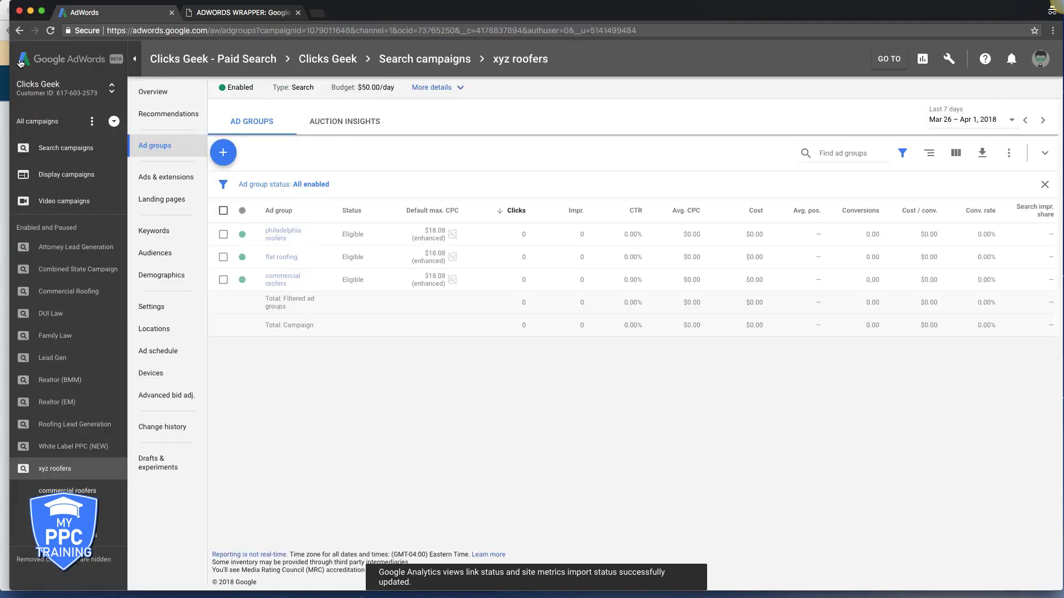
pyautogui.click(949, 59)
pyautogui.click(849, 147)
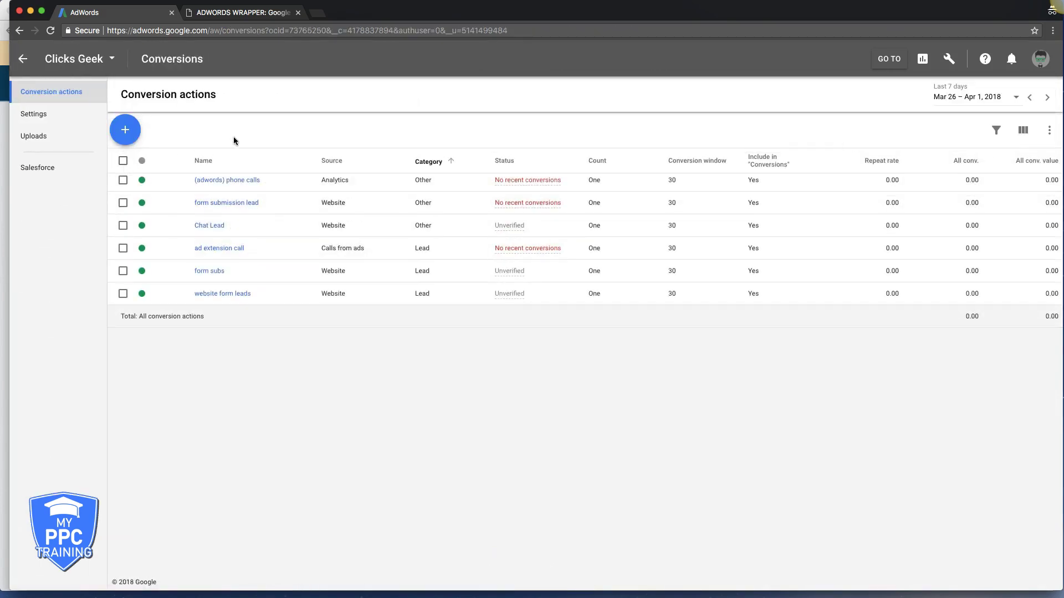
# - Check the account-wide conversion settings, then return to the Conversion actions list
pyautogui.click(36, 115)
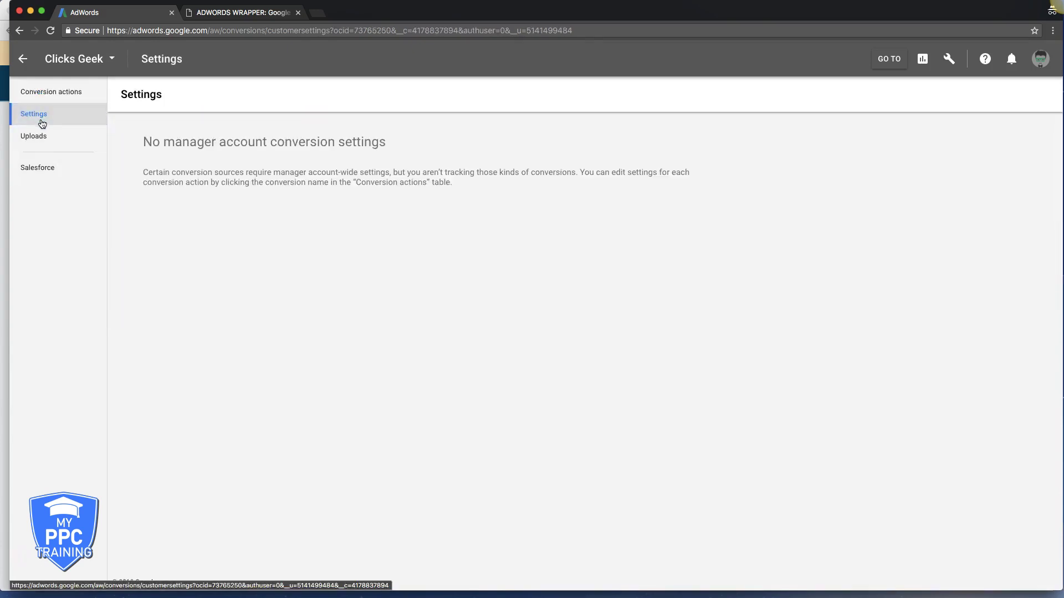
pyautogui.click(51, 93)
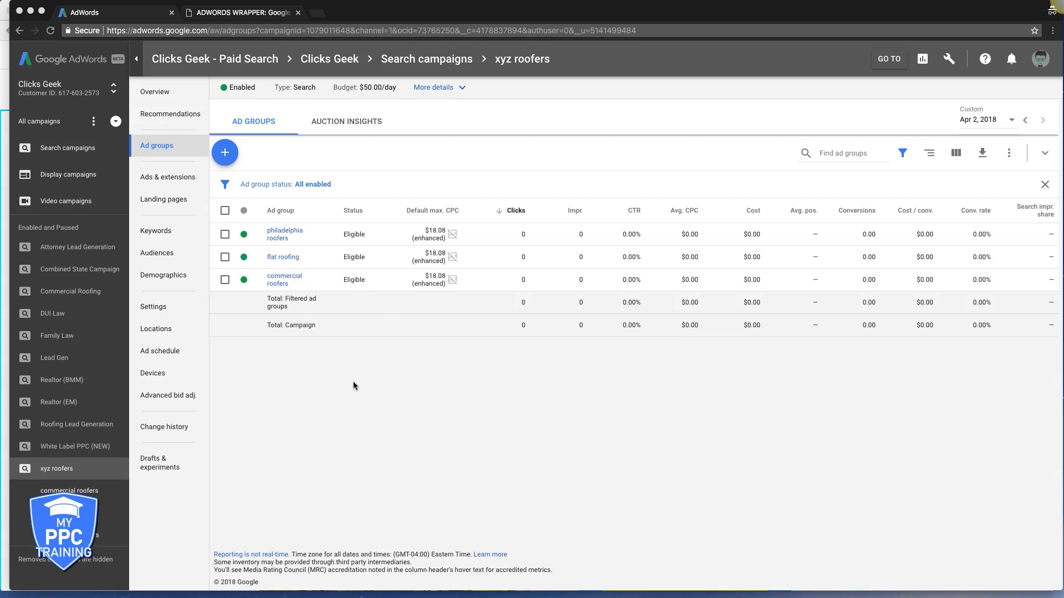
# - Save the account tracking template {lpurl}?keyword={keyword} in Account Settings
pyautogui.click(87, 153)
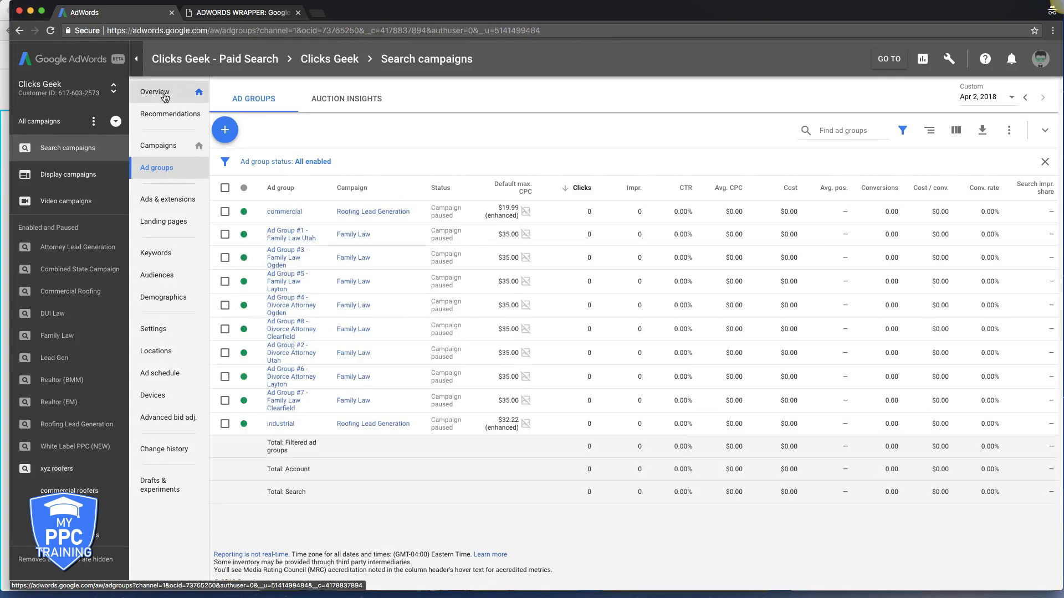
pyautogui.click(165, 96)
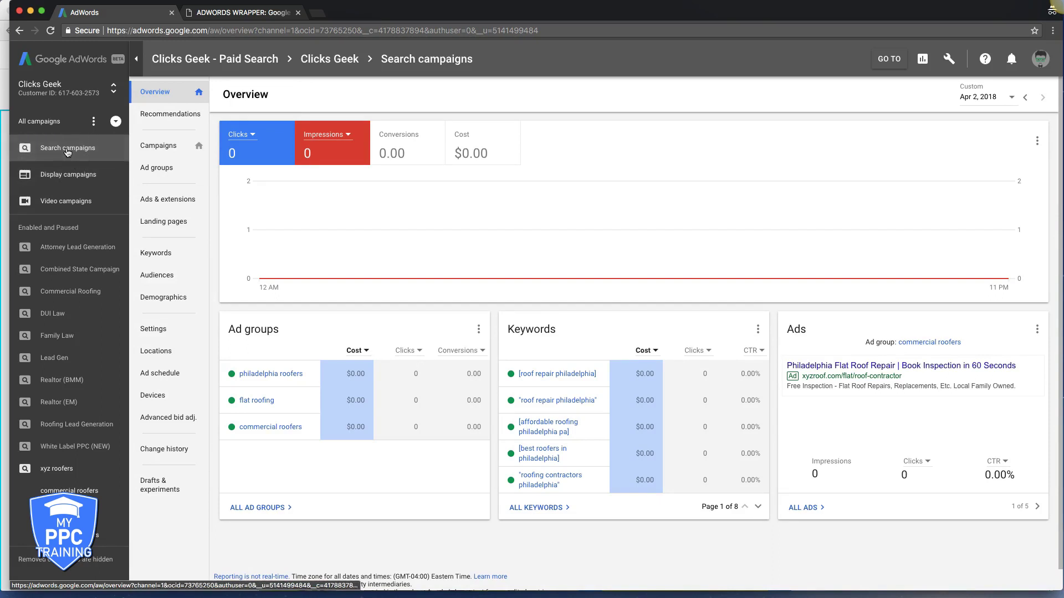
pyautogui.click(158, 327)
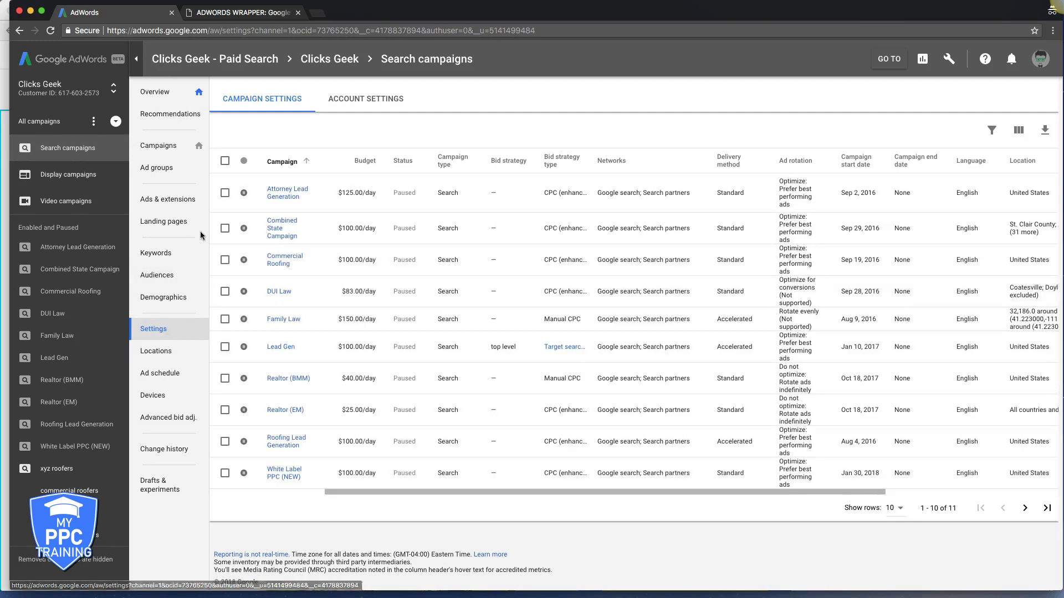
pyautogui.click(360, 105)
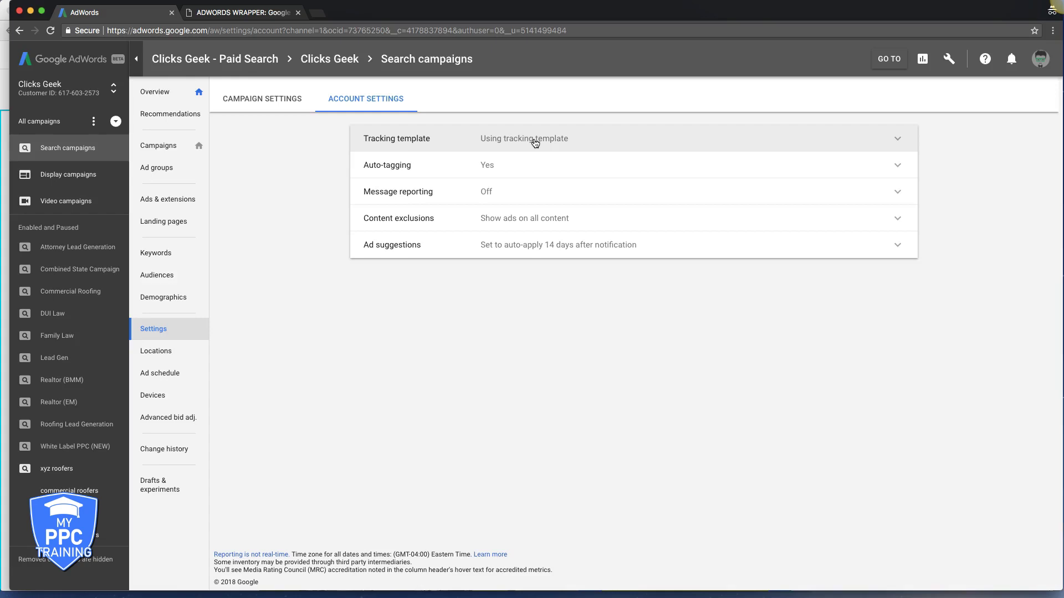
pyautogui.click(898, 141)
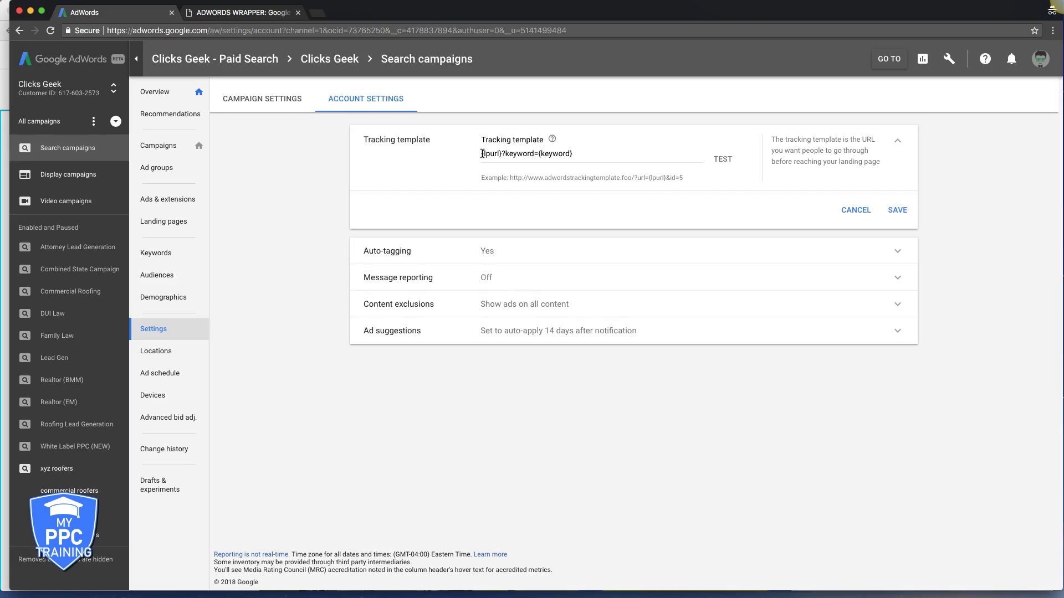
pyautogui.click(897, 218)
# - Save auto-tagging as enabled and return to the campaigns Overview
pyautogui.click(490, 175)
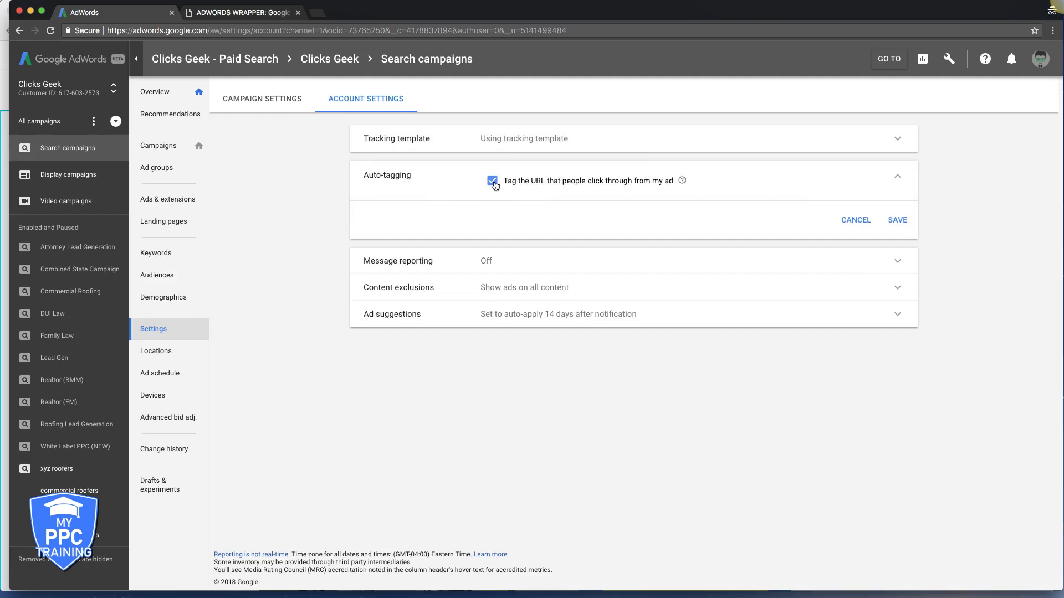
pyautogui.click(893, 222)
pyautogui.click(157, 95)
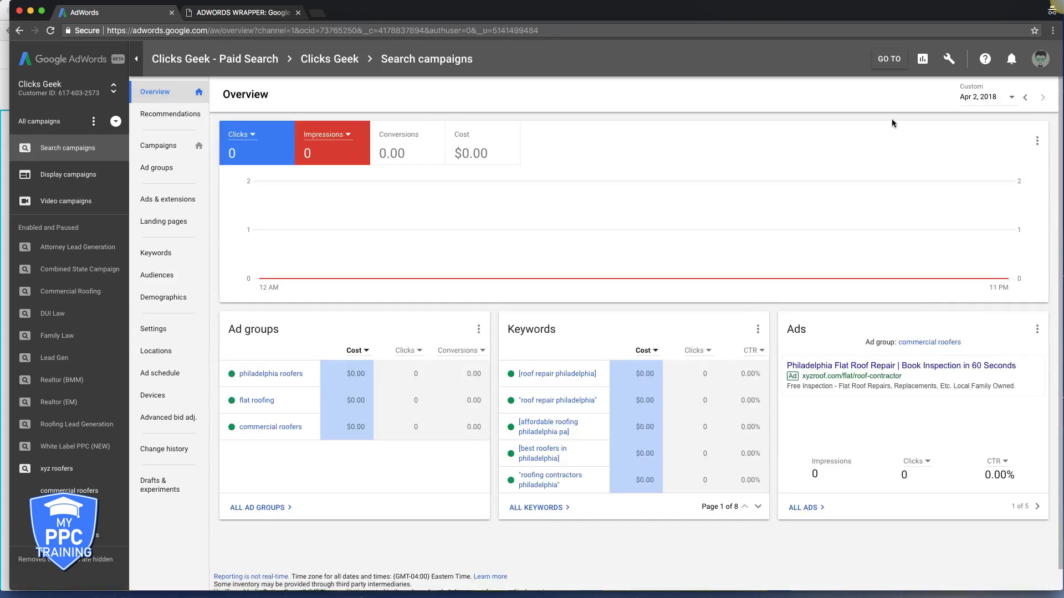
# - Re-save the xyz roofers All Web Site Data view link with site-metrics import enabled
pyautogui.click(947, 60)
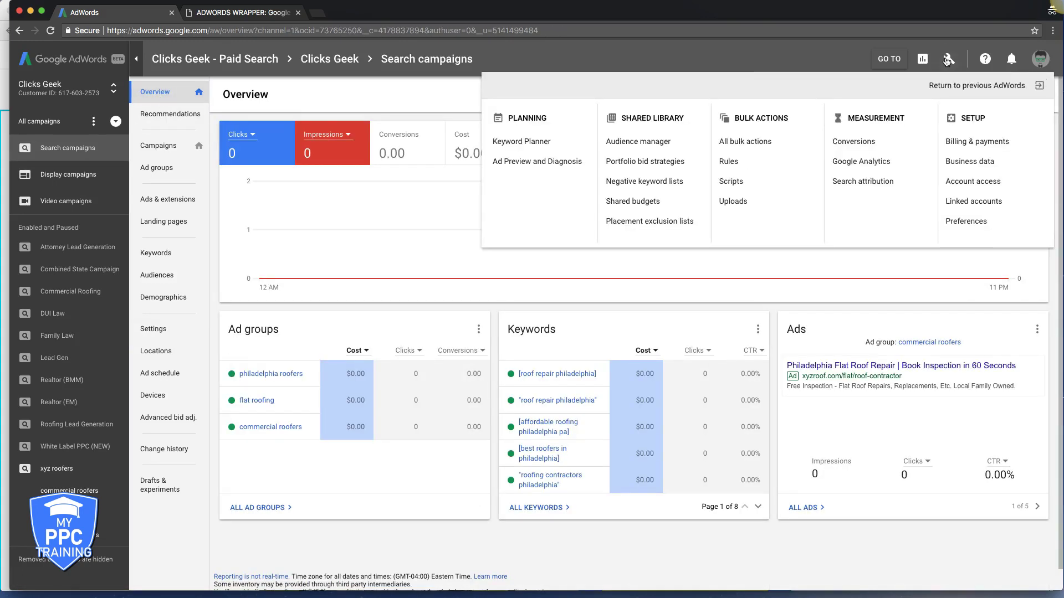
pyautogui.click(967, 202)
pyautogui.click(502, 195)
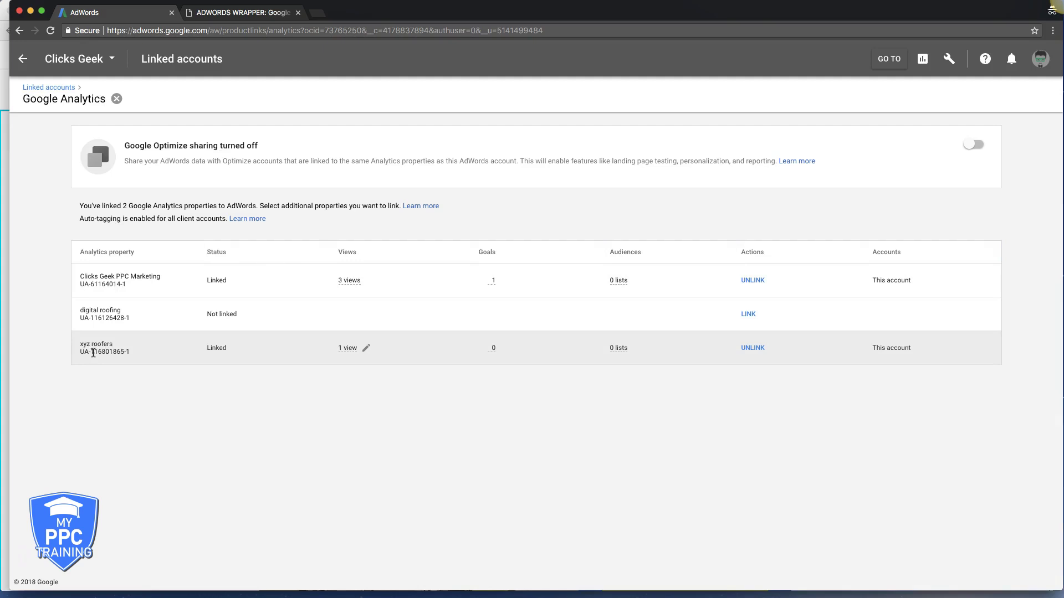
pyautogui.click(366, 348)
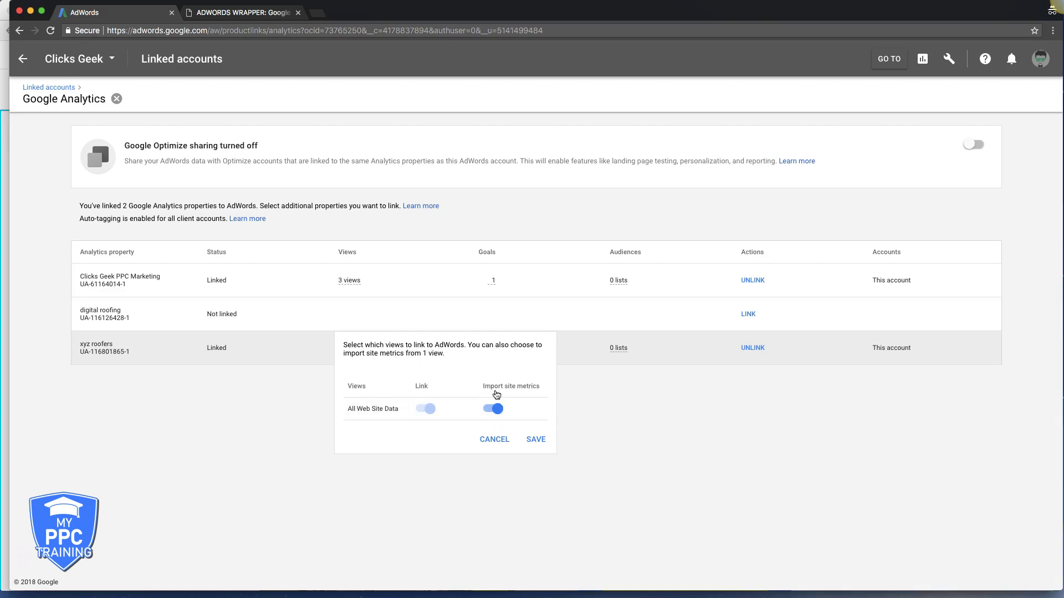
pyautogui.click(538, 441)
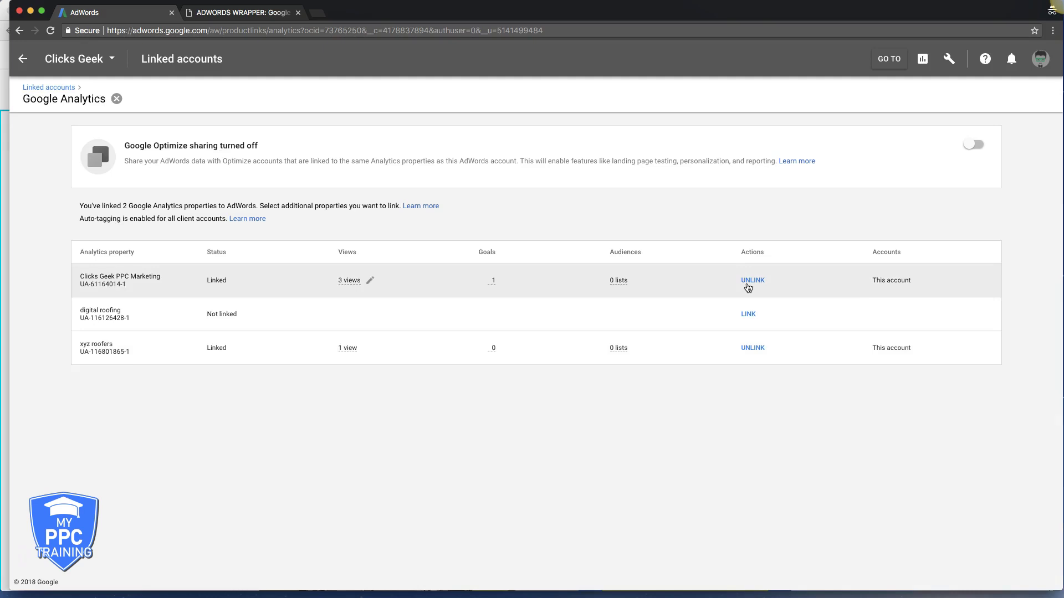
pyautogui.click(25, 62)
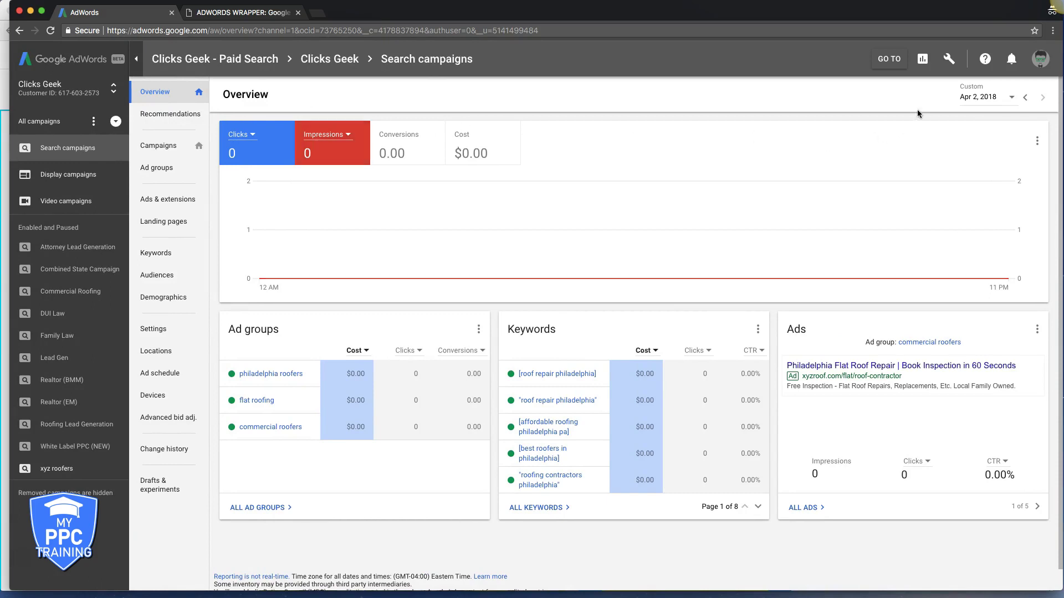
# - Start a new conversion action imported from Google Analytics
pyautogui.click(948, 61)
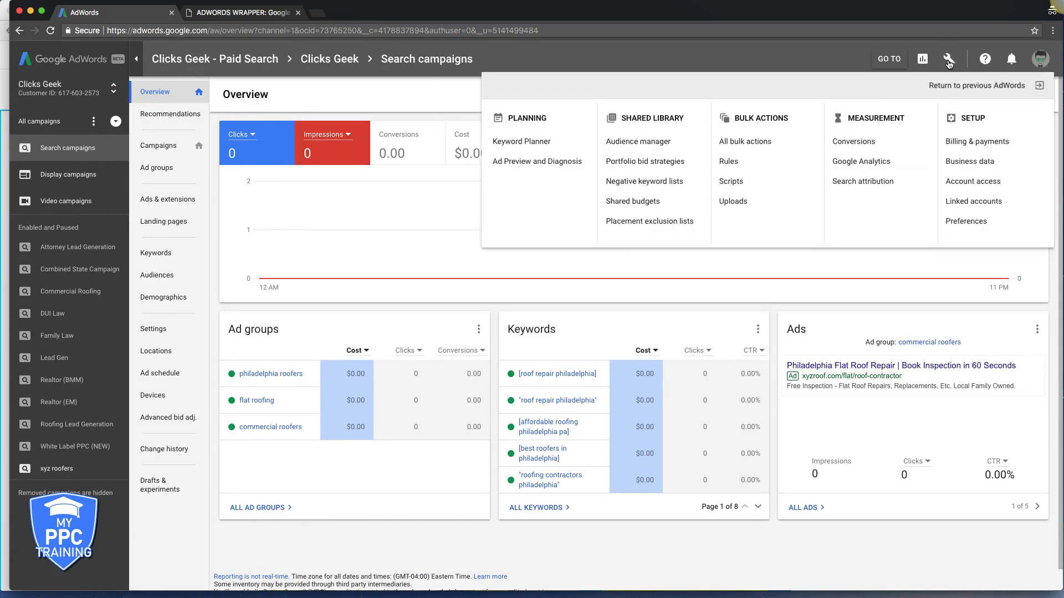
pyautogui.click(854, 142)
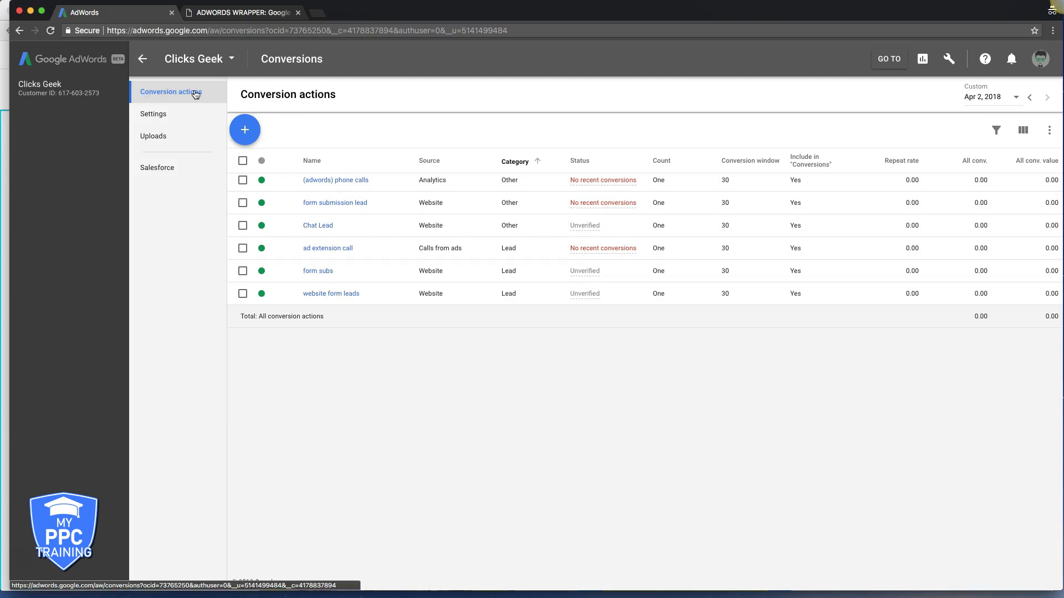
pyautogui.click(245, 131)
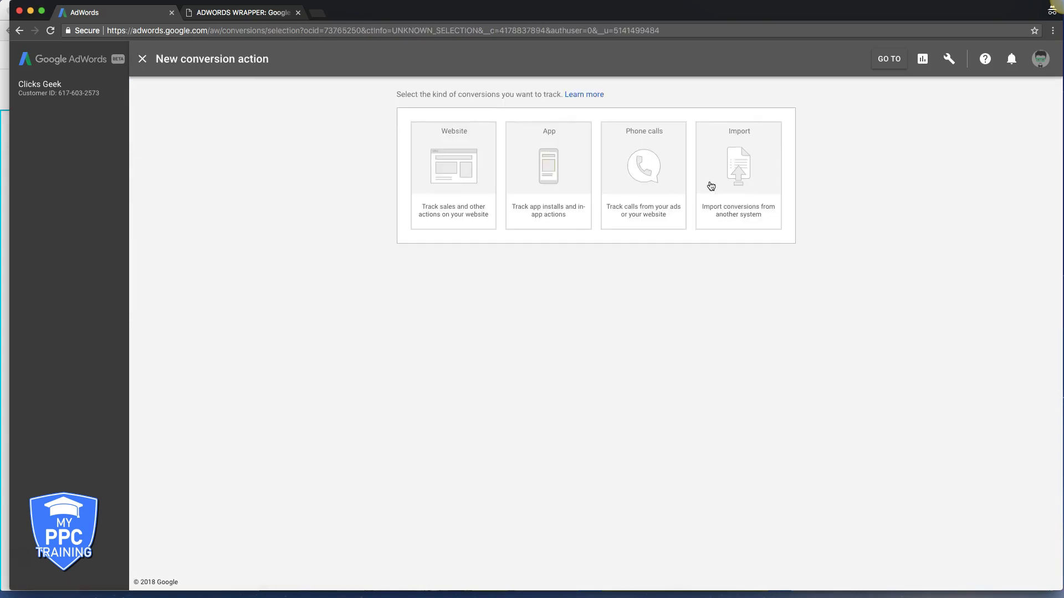
pyautogui.click(736, 173)
pyautogui.click(426, 182)
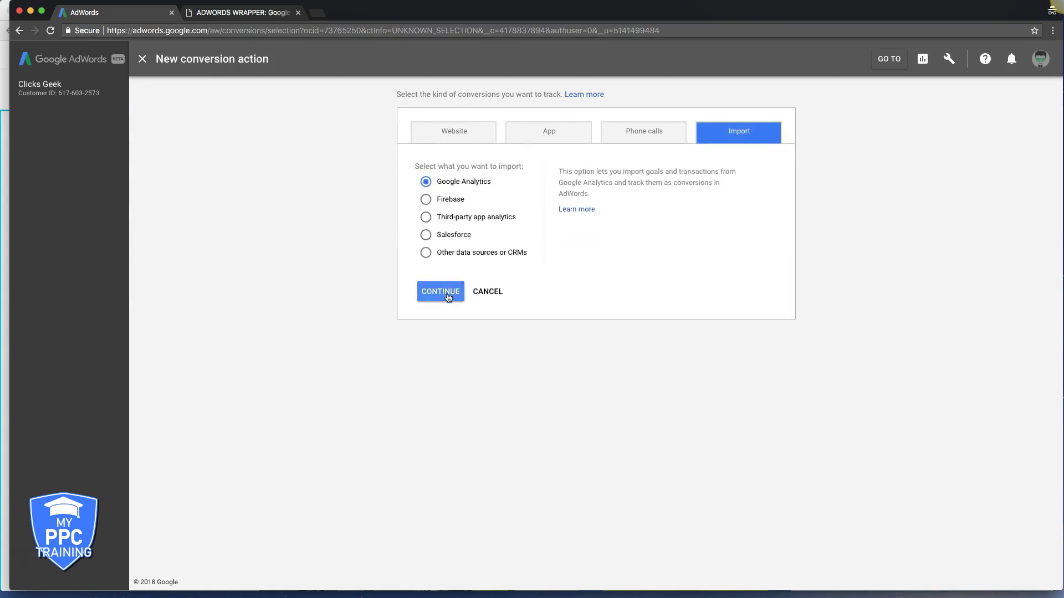
pyautogui.click(449, 297)
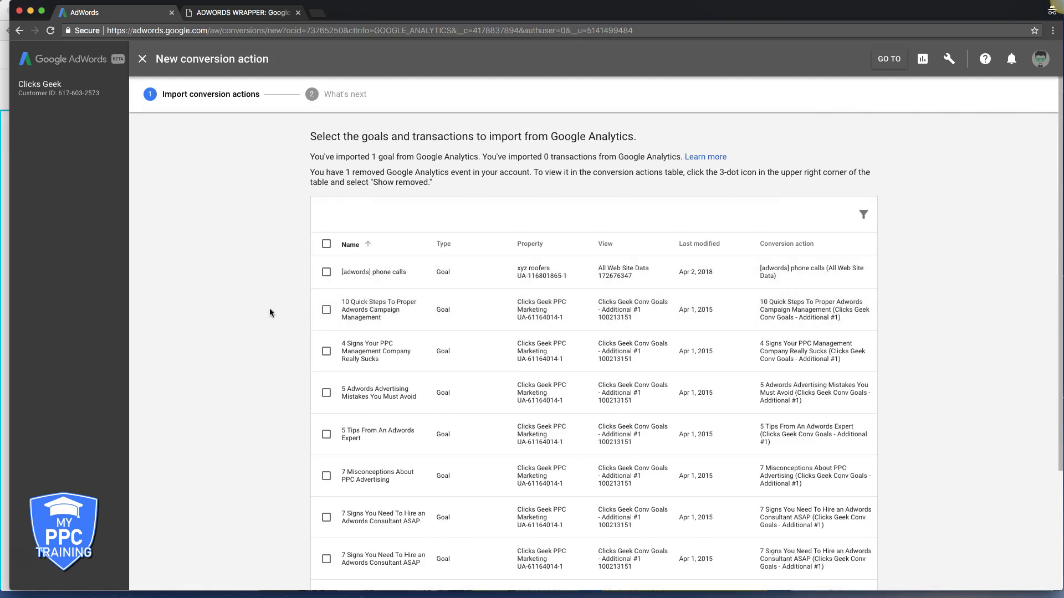
# - Import the [adwords] phone calls goal as a conversion action and finish
pyautogui.scroll(-2, 270, 314)
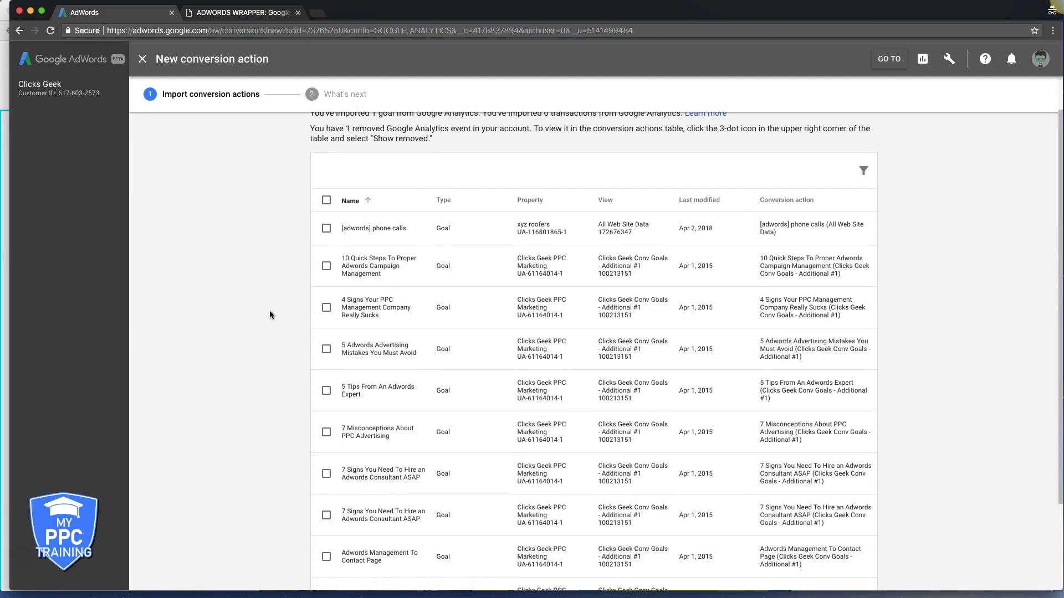
pyautogui.scroll(2, 270, 315)
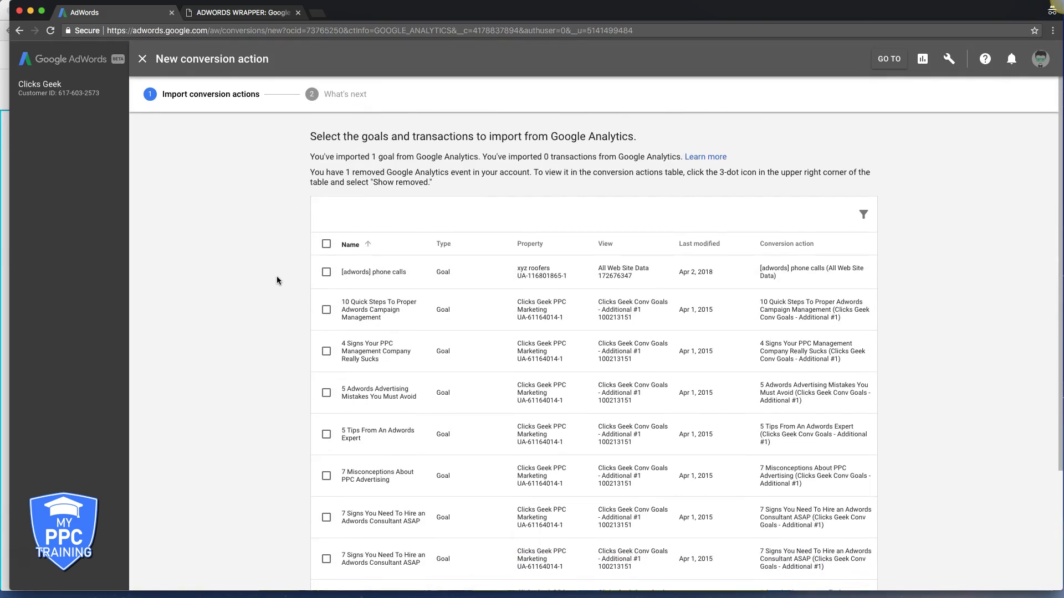
pyautogui.click(327, 274)
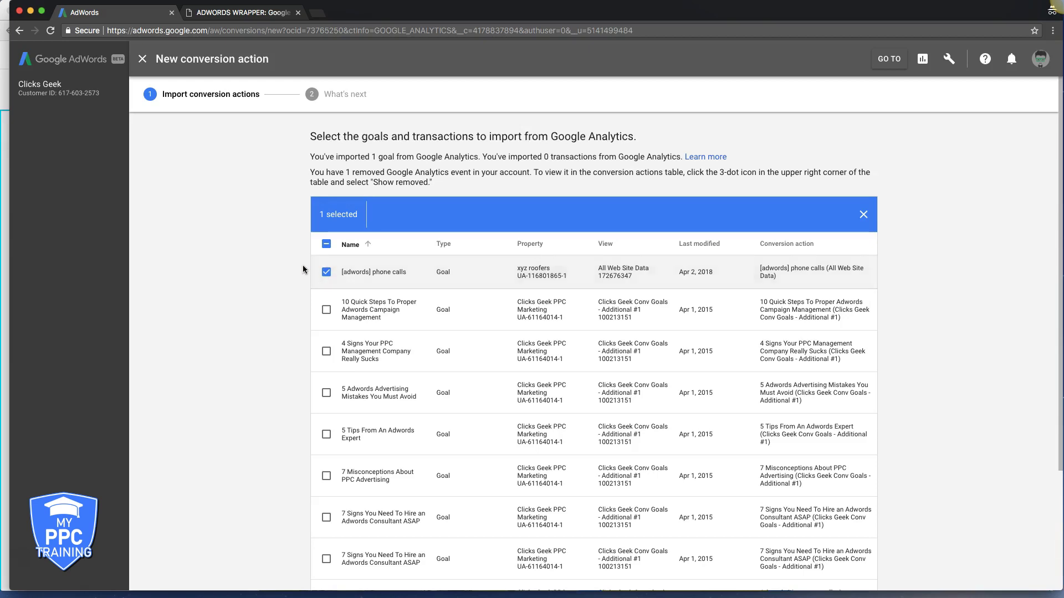
pyautogui.scroll(-3, 302, 264)
pyautogui.click(380, 559)
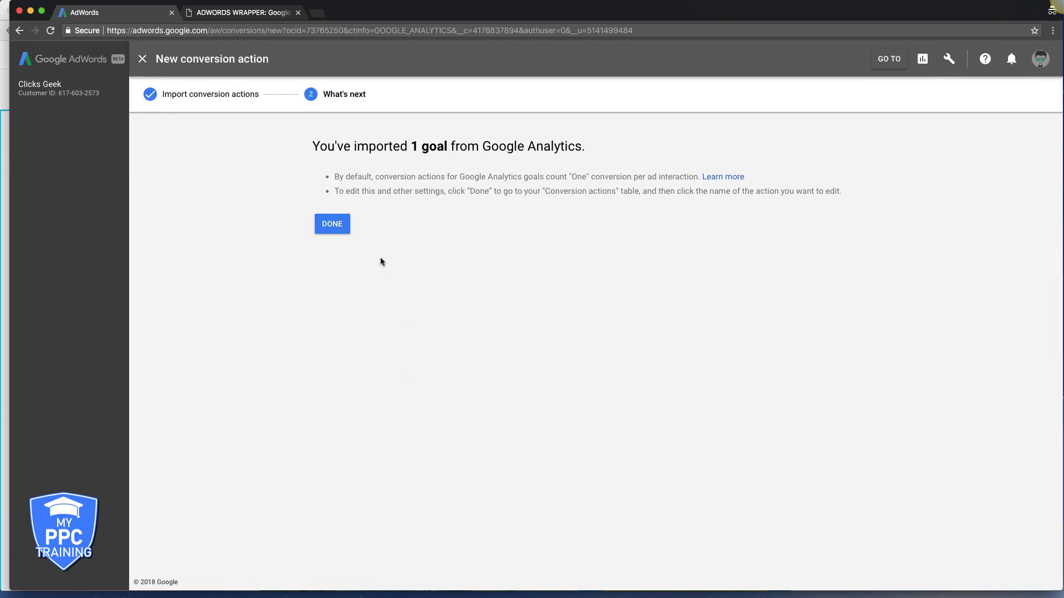
pyautogui.click(332, 223)
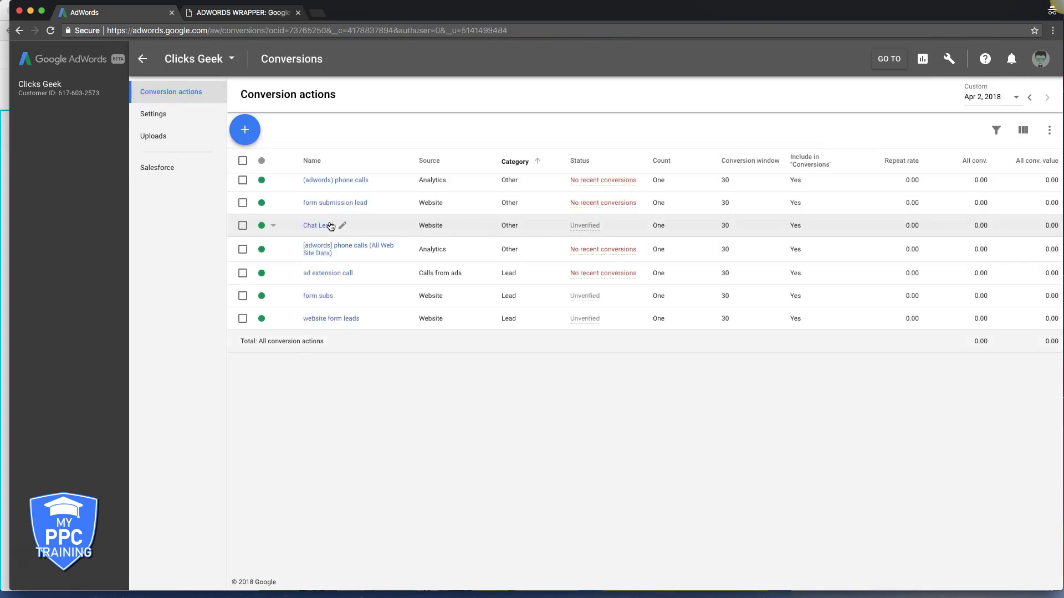